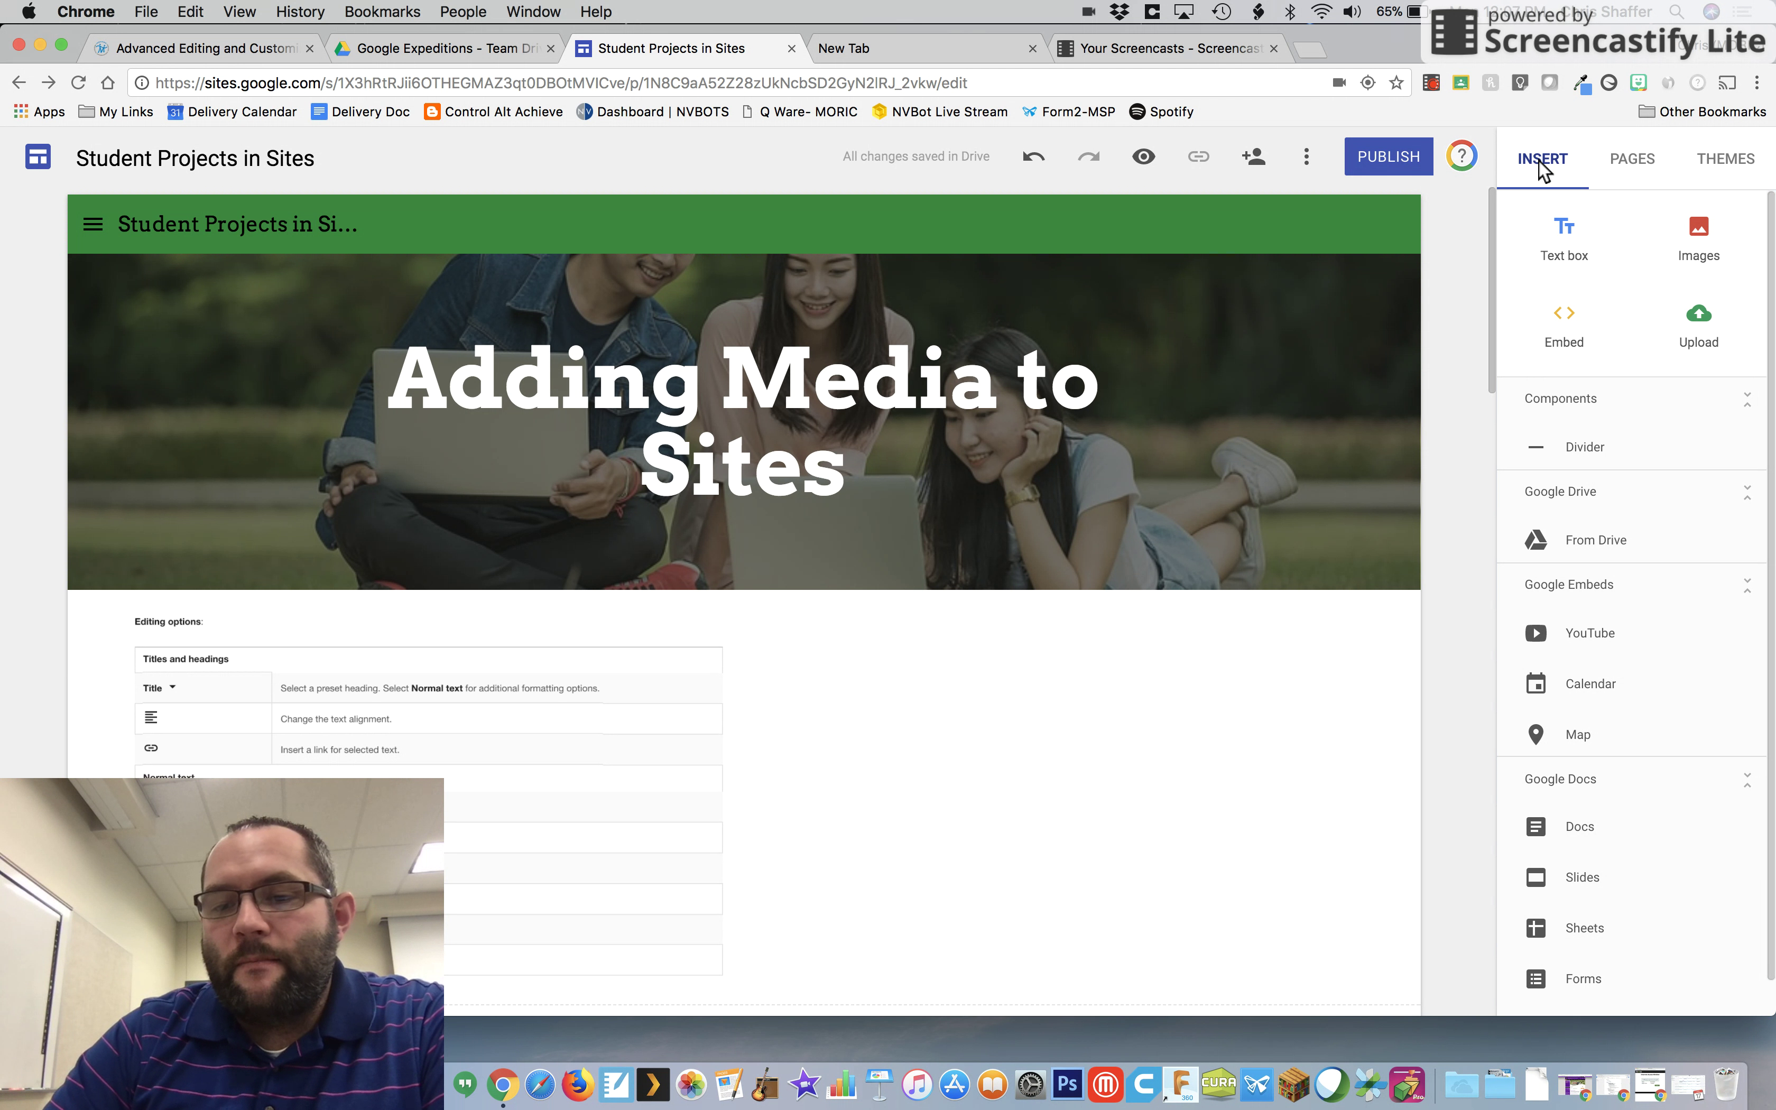
Step: Insert the Google Certification Certificates folder from My Drive into the Adding Media to Sites page
left_click(1610, 541)
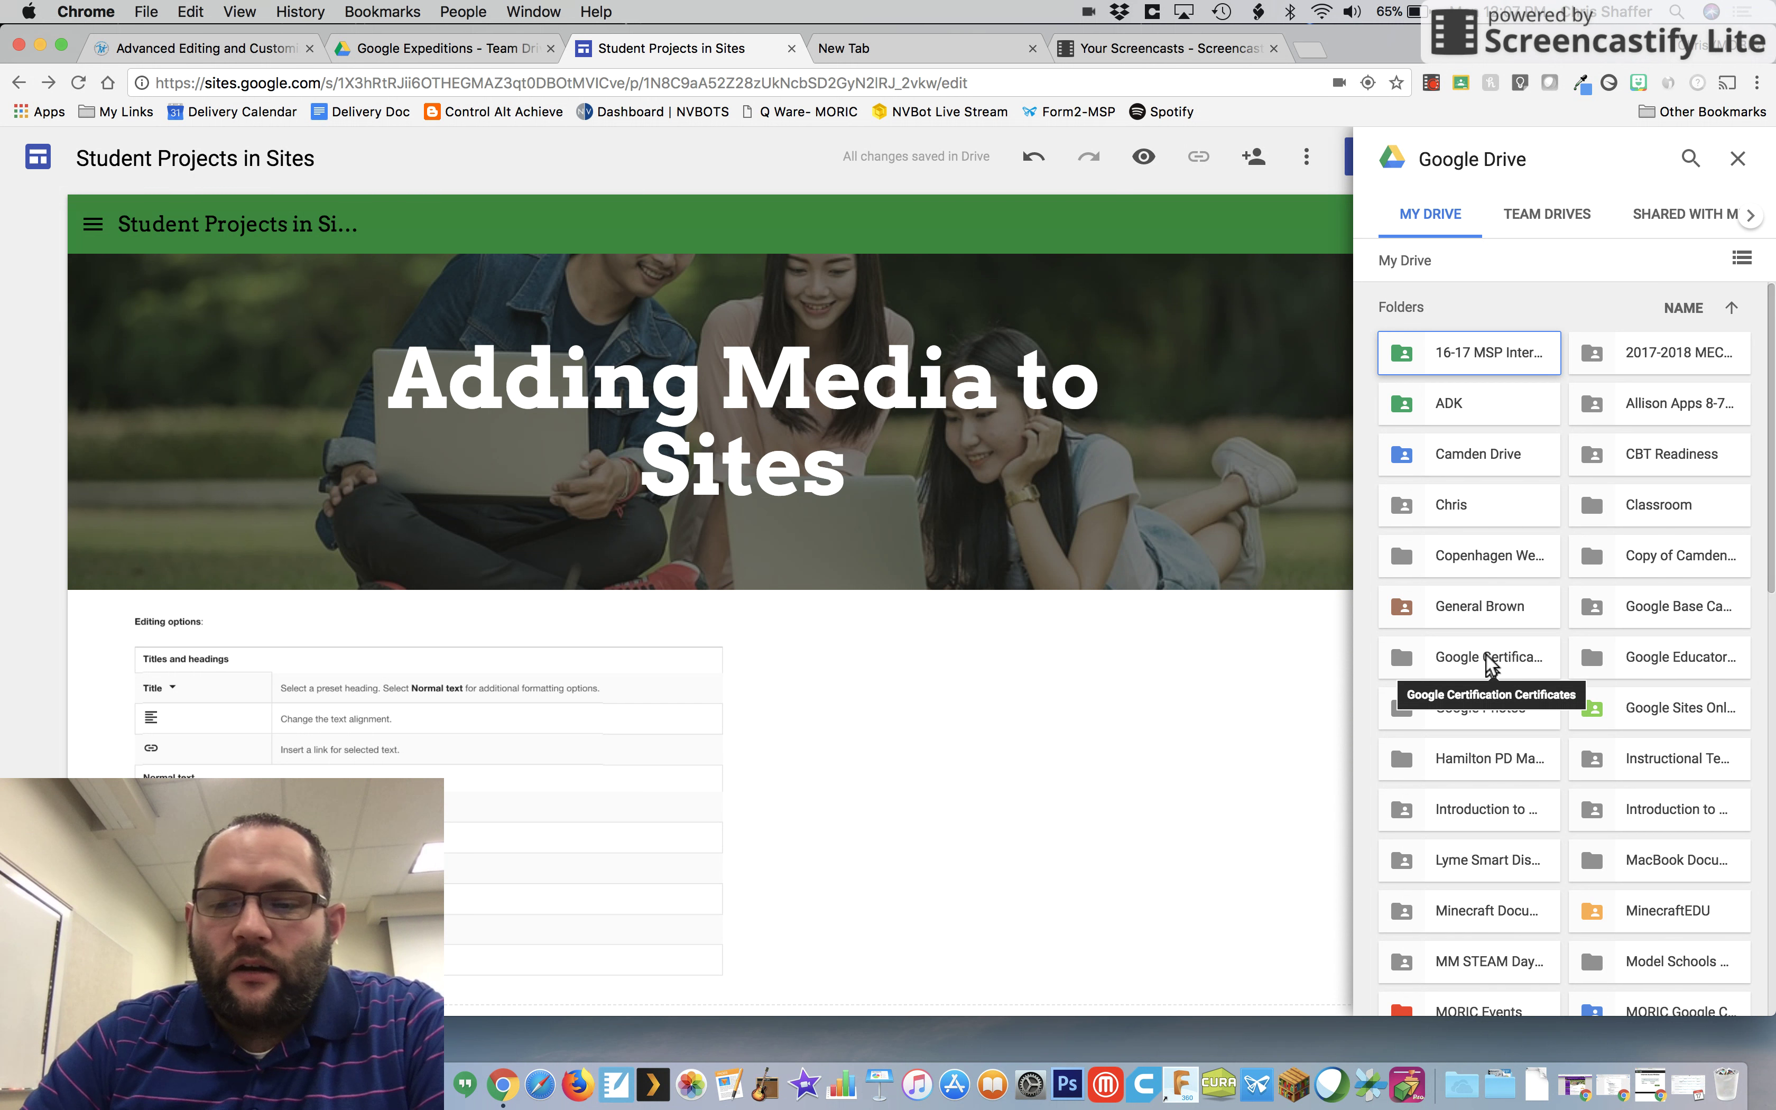
left_click(1505, 663)
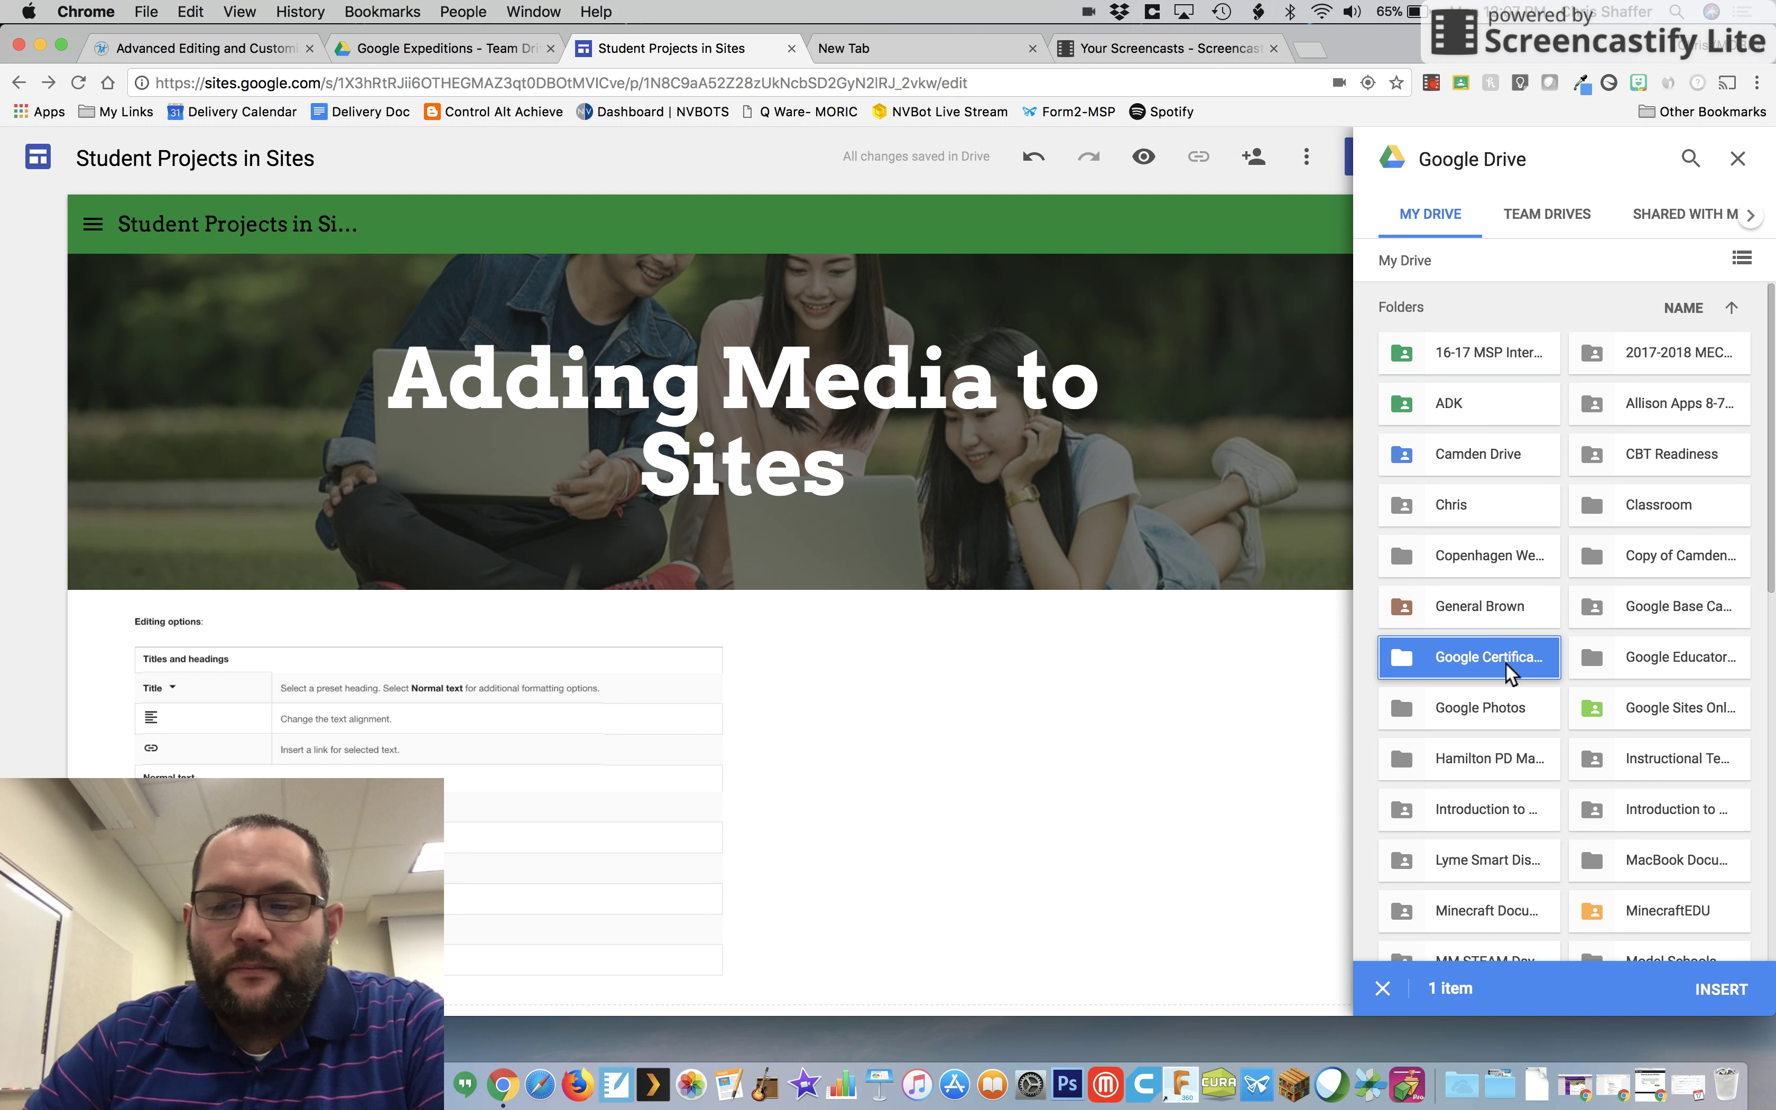
left_click(1725, 991)
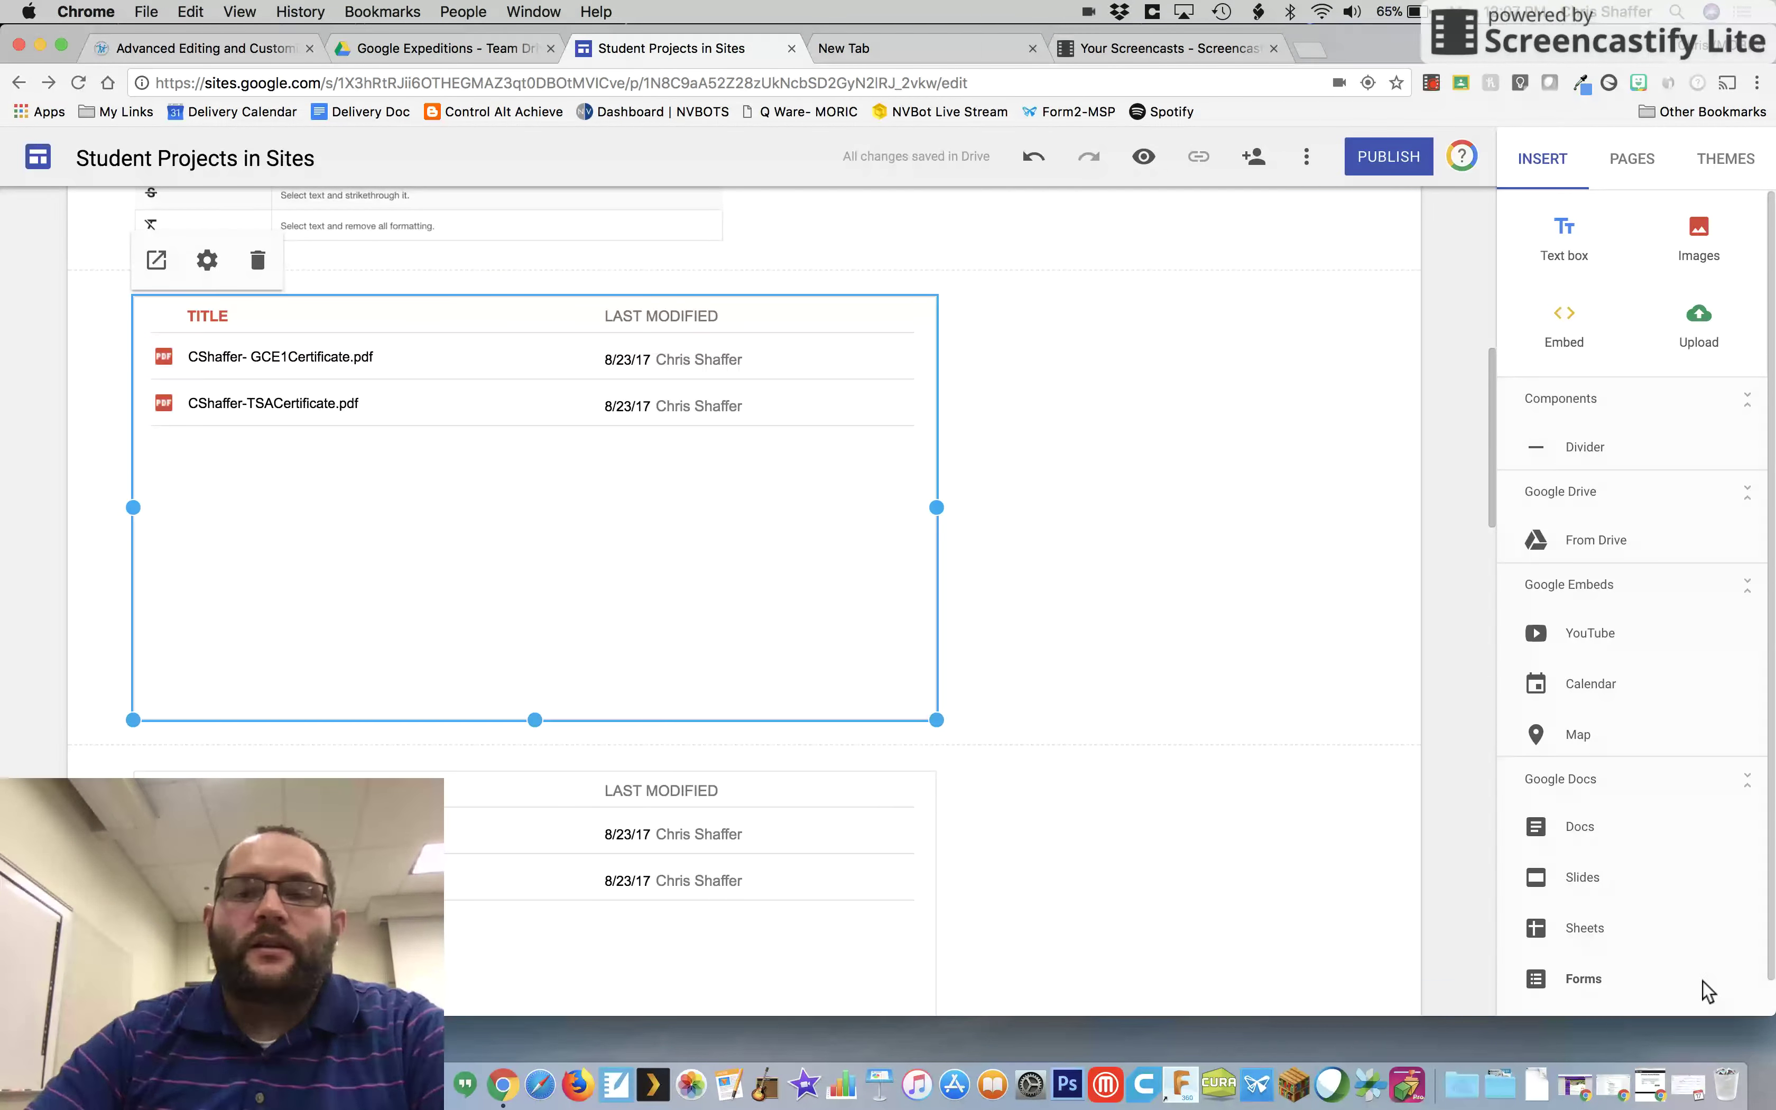
Step: Preview the Adding Media to Sites page to inspect the embedded folder, and return to the editor
left_click(1141, 158)
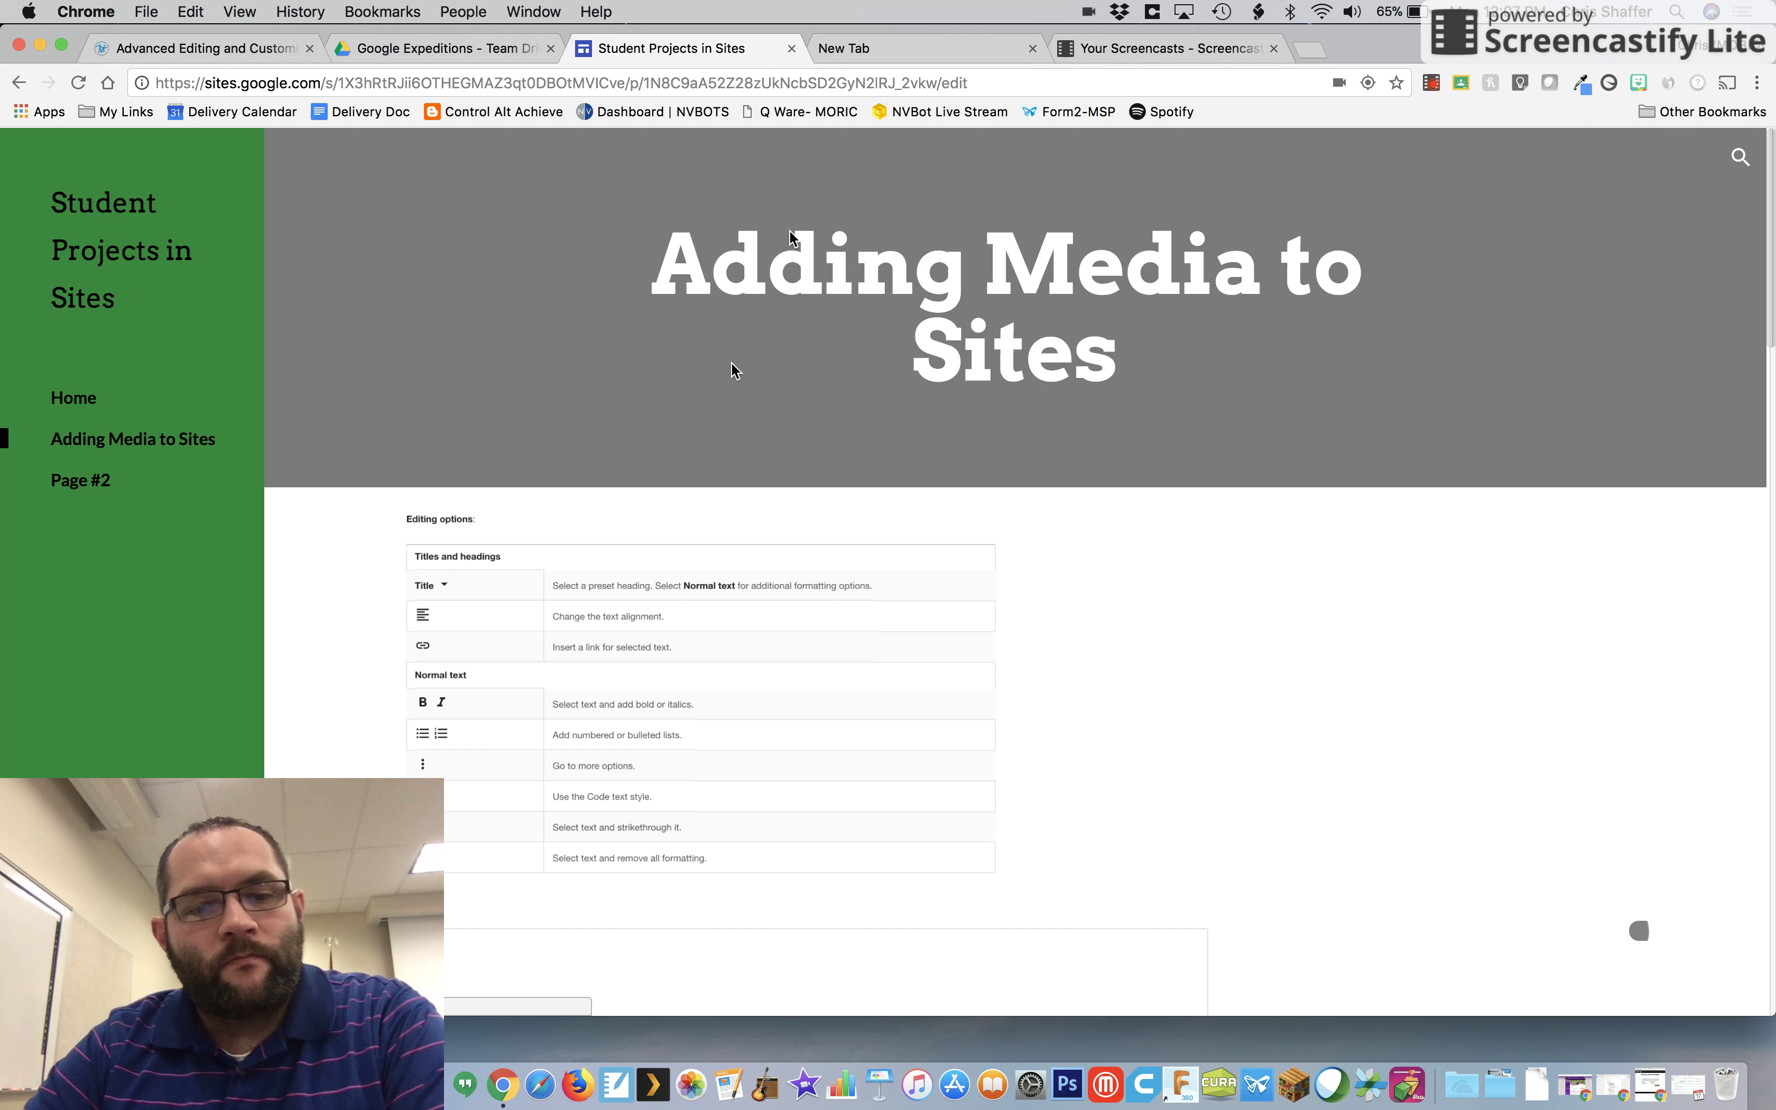
scroll(753, 721, "down", 3)
scroll(754, 721, "down", 5)
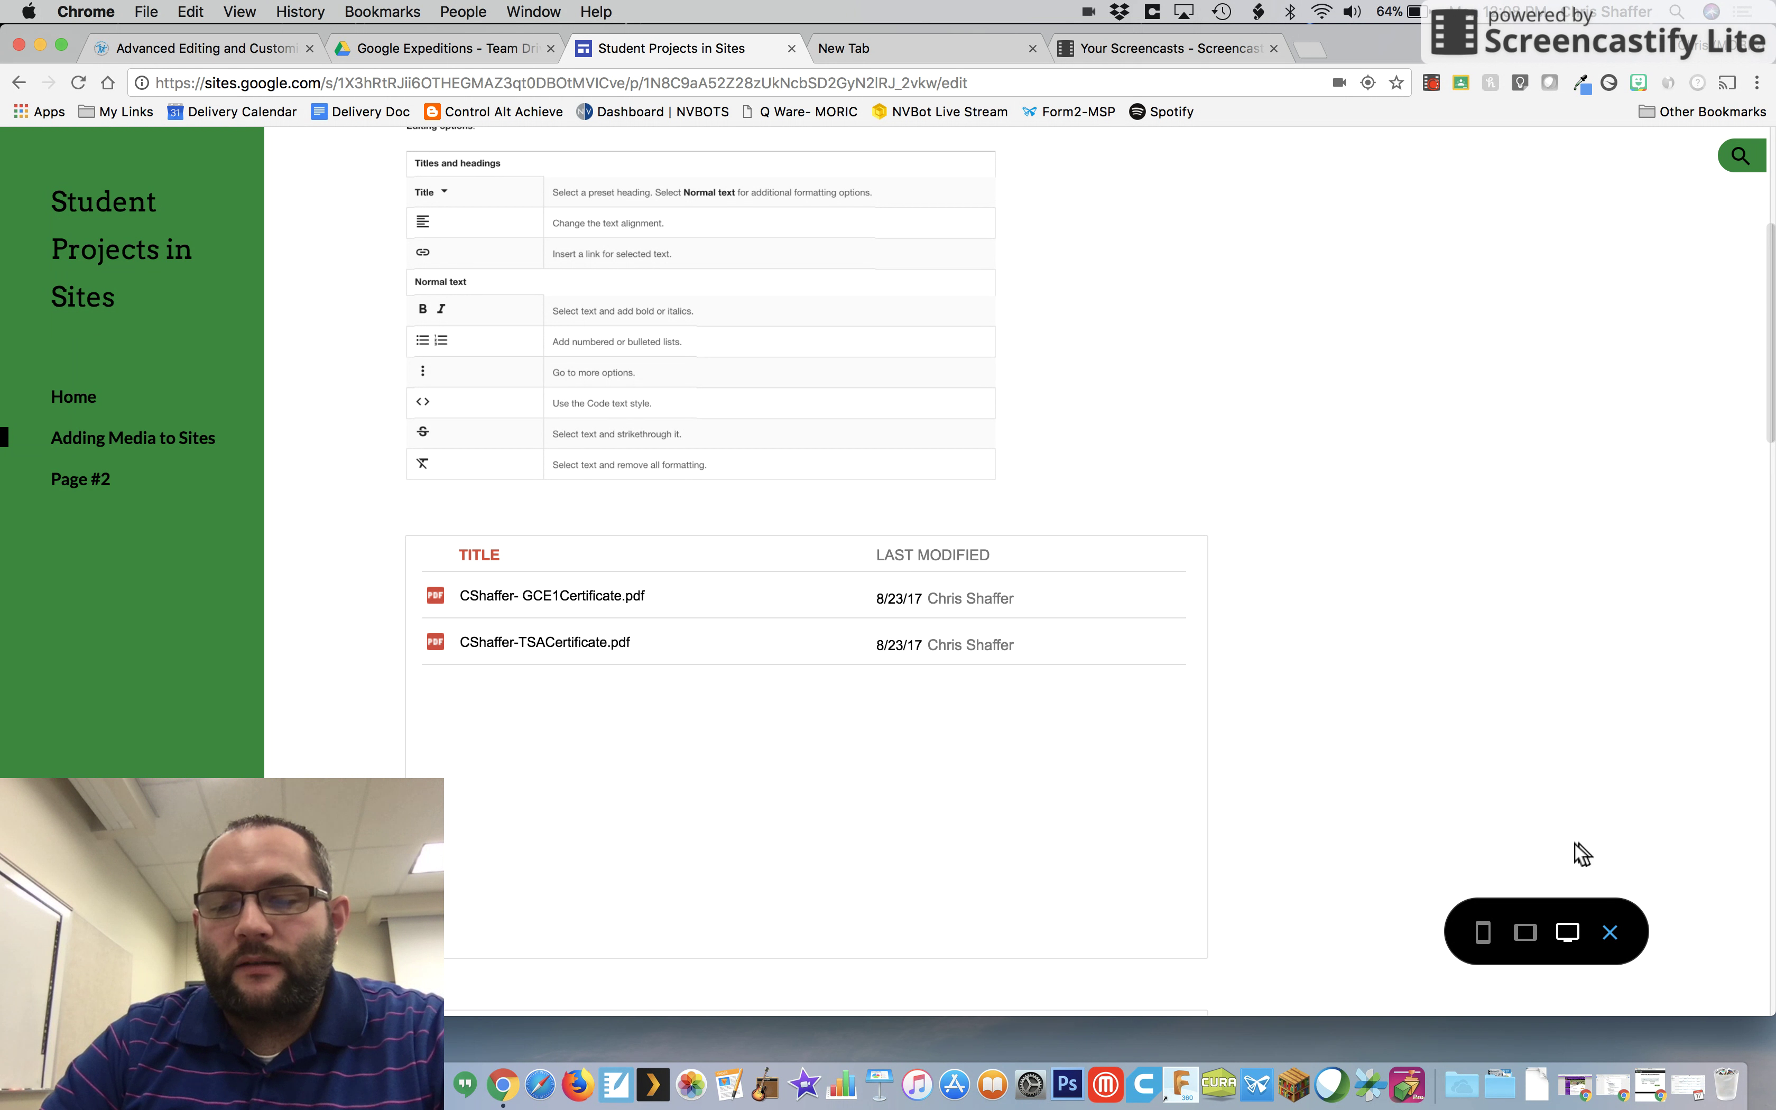
left_click(1610, 934)
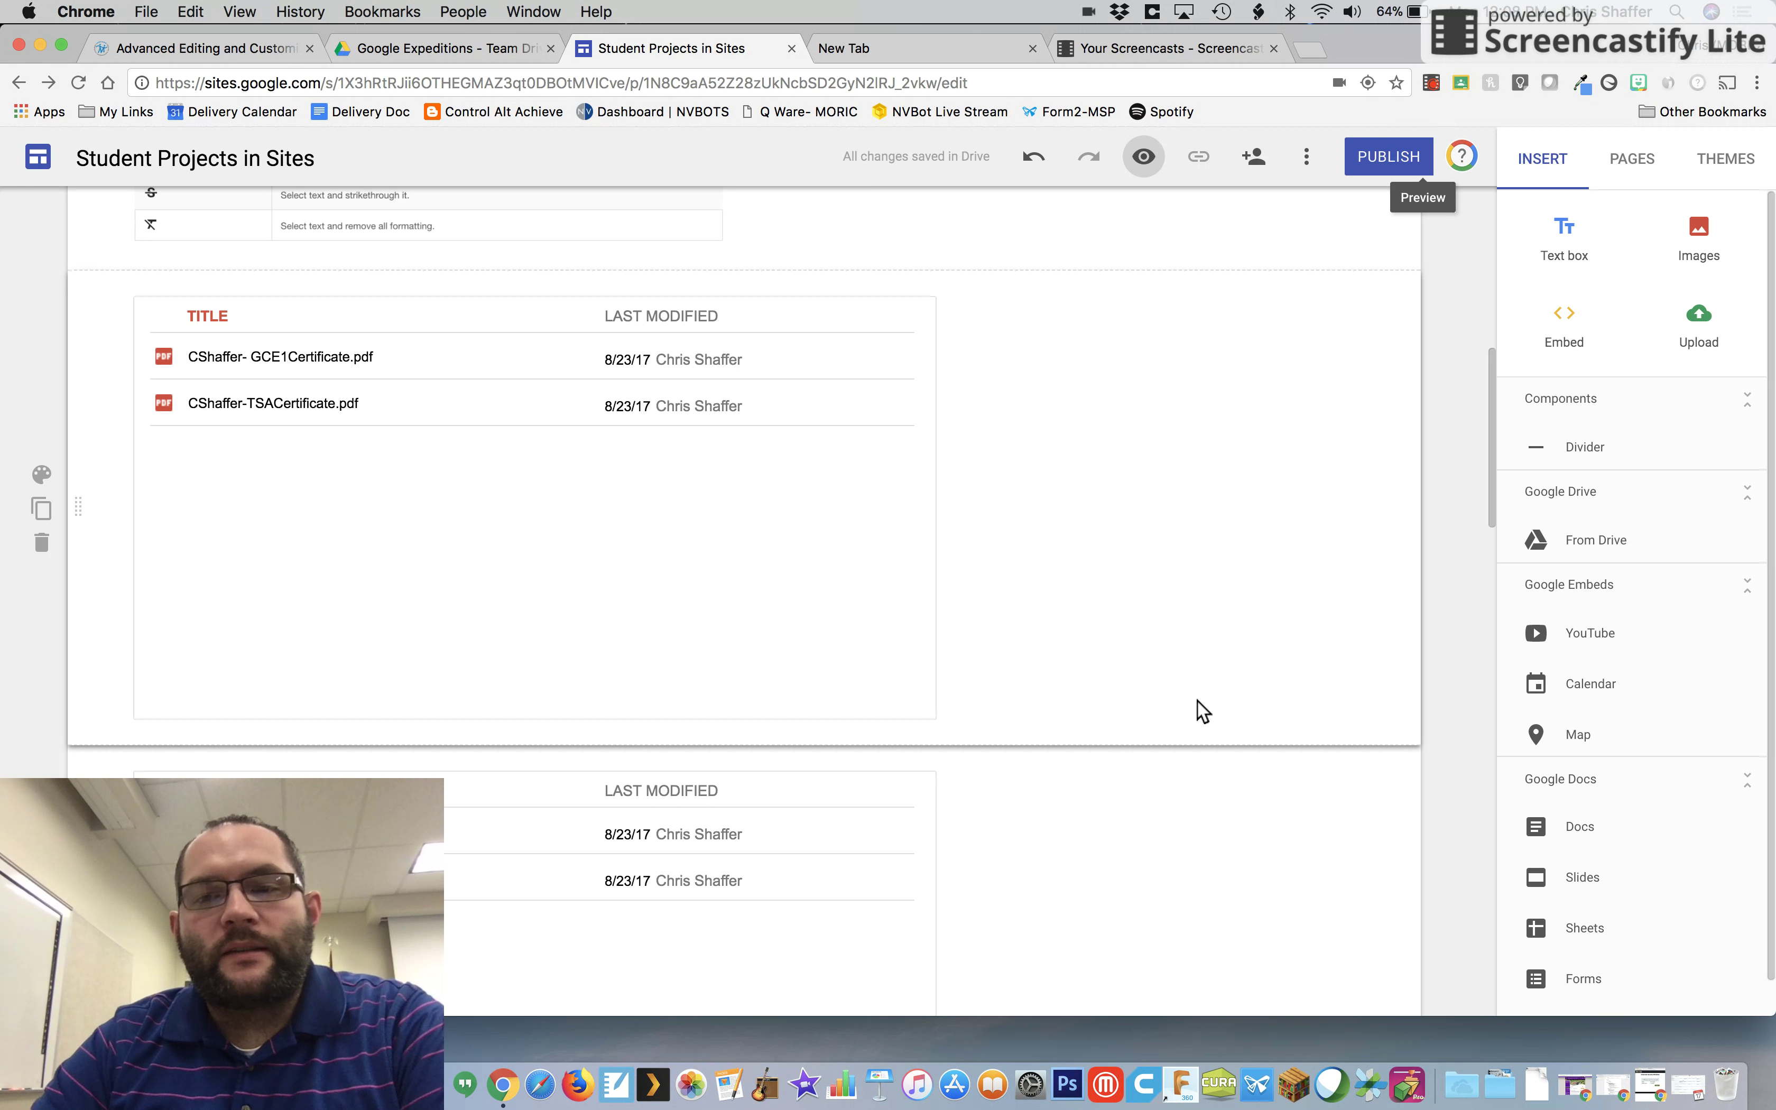
scroll(994, 457, "up", 5)
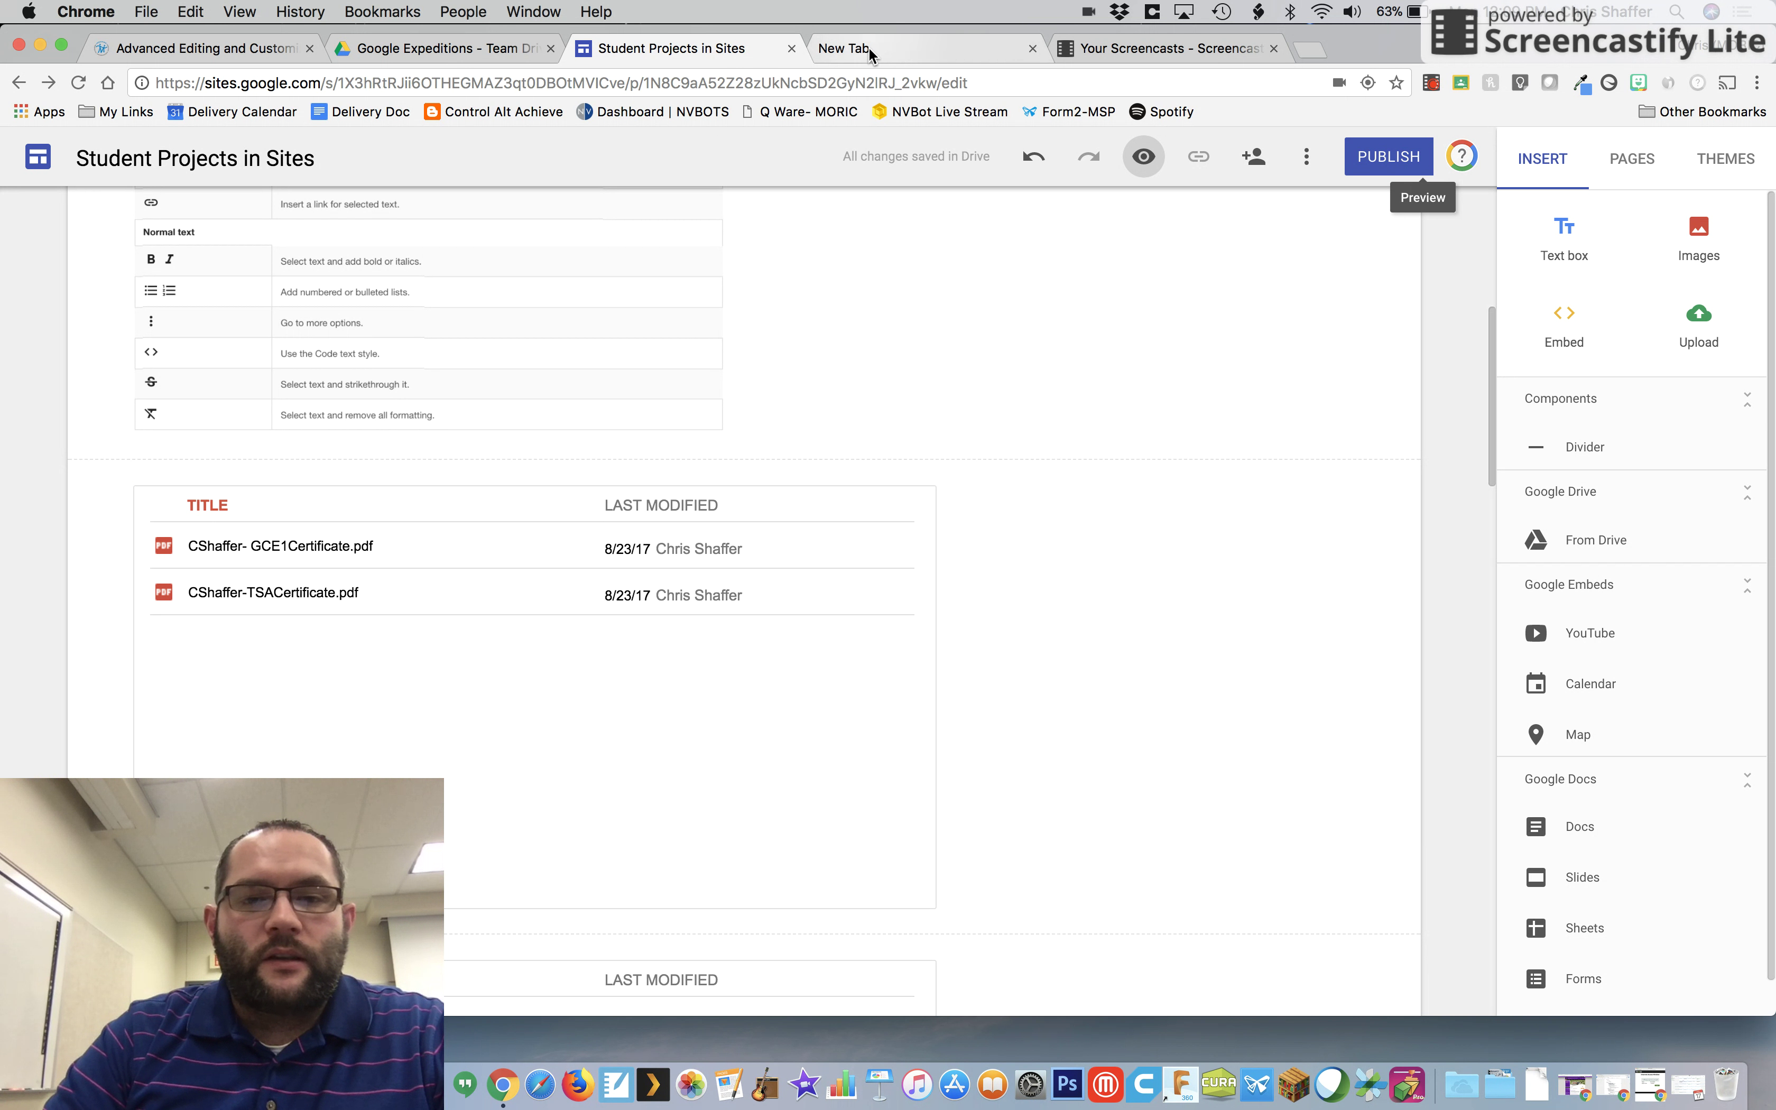
Step: Open drive.google.com in the empty browser tab
left_click(848, 51)
type("drive.google.com")
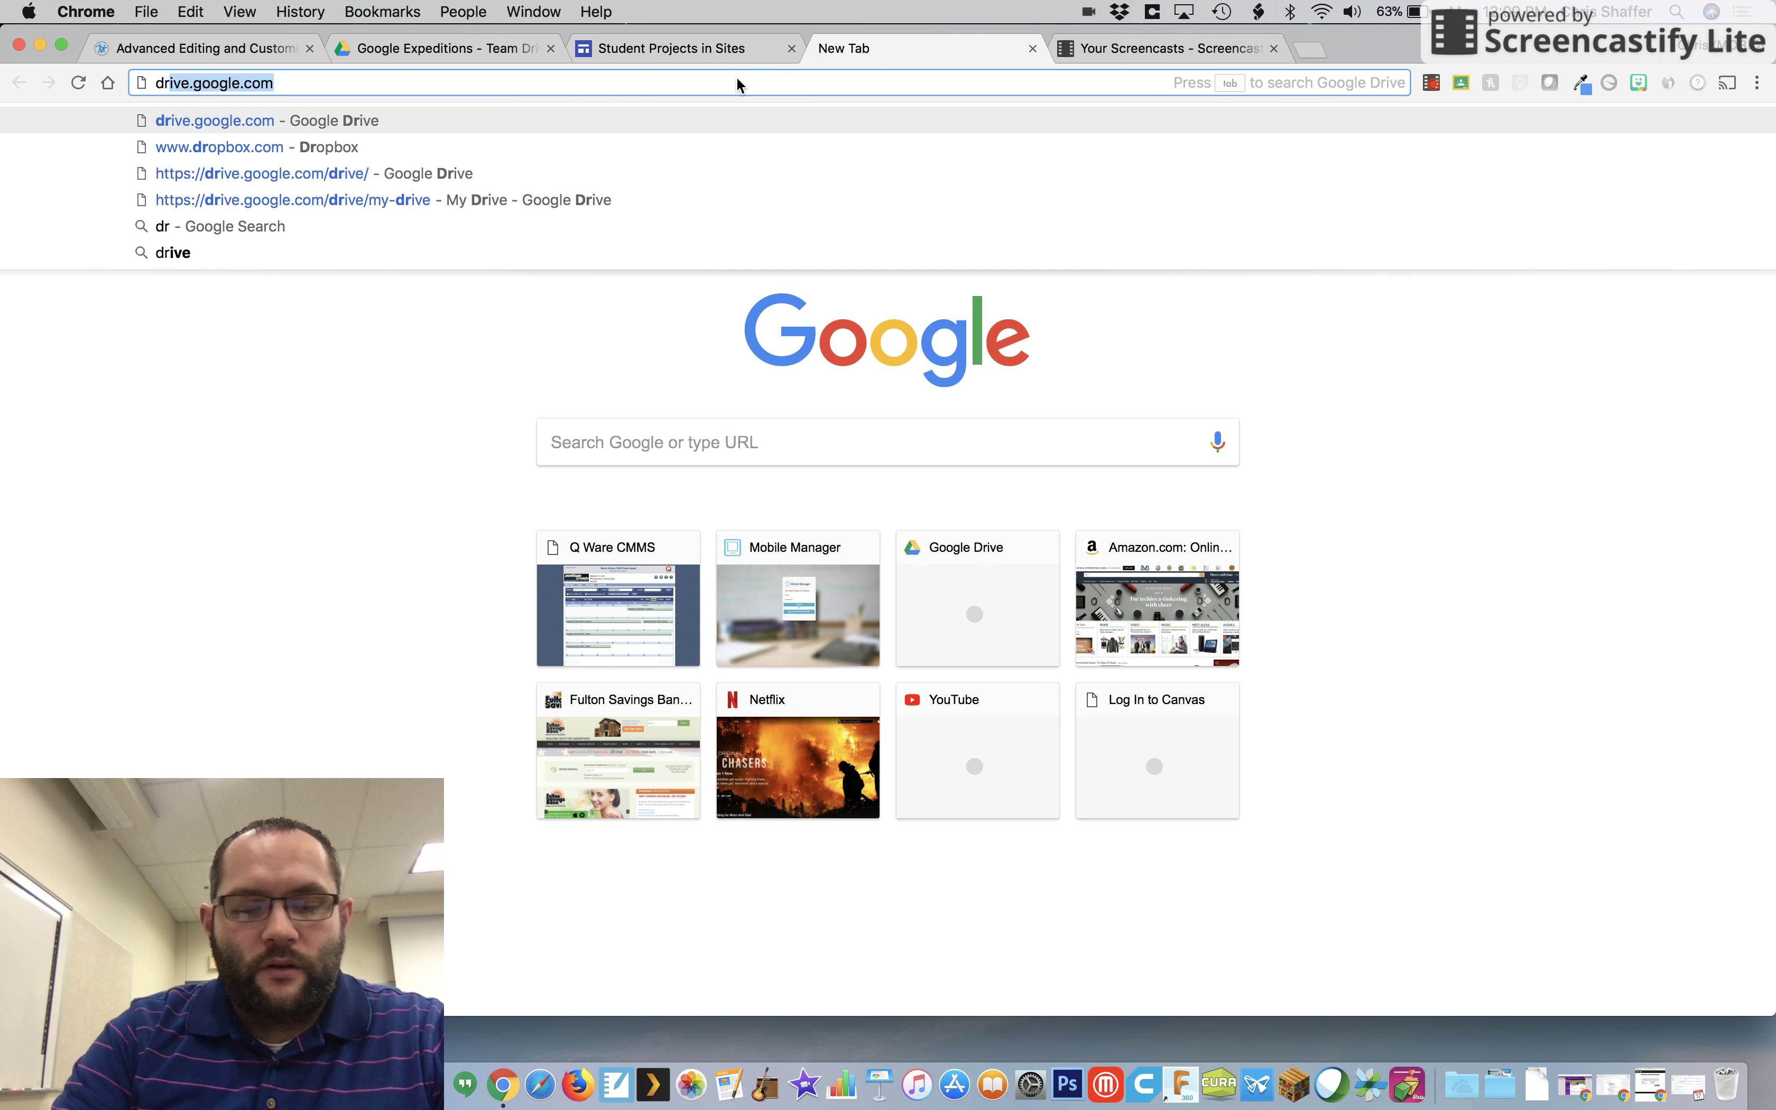
key("Return")
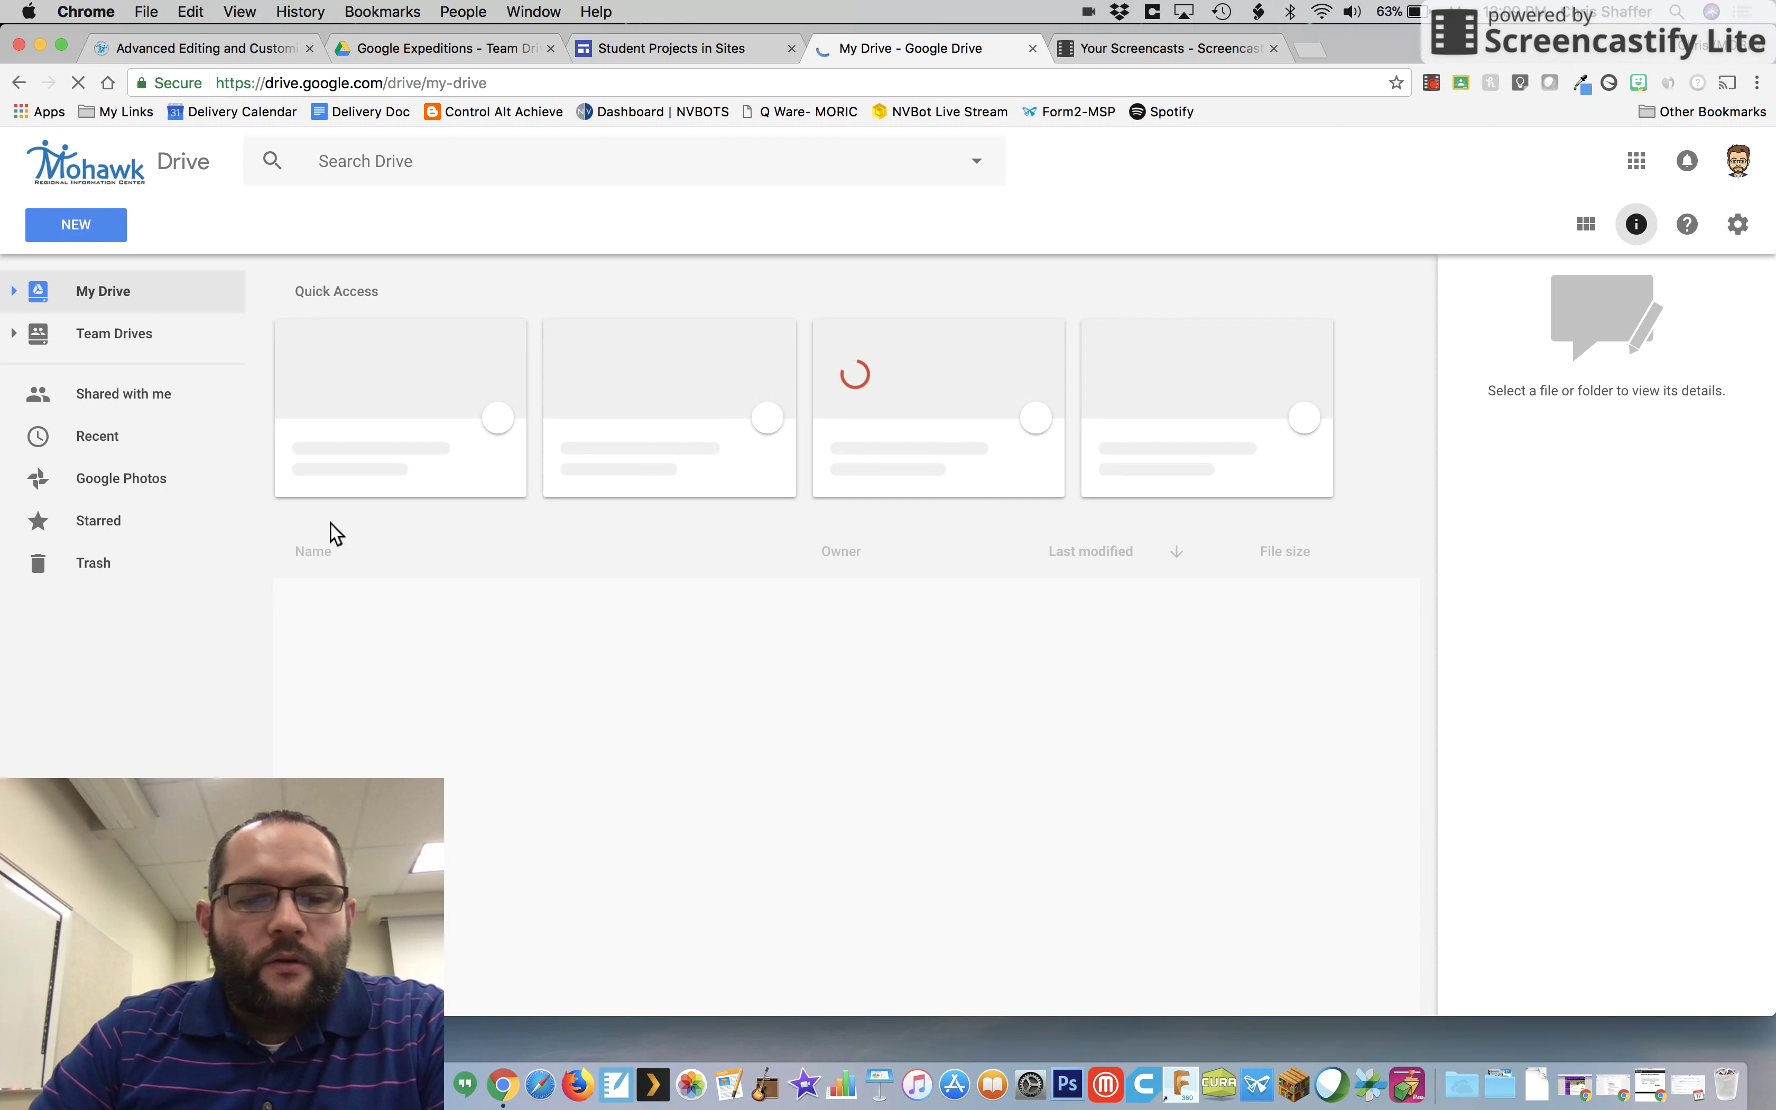
Step: Return to the Student Projects in Sites editor and check the embedded folder's name among the My Drive folders
left_click(664, 51)
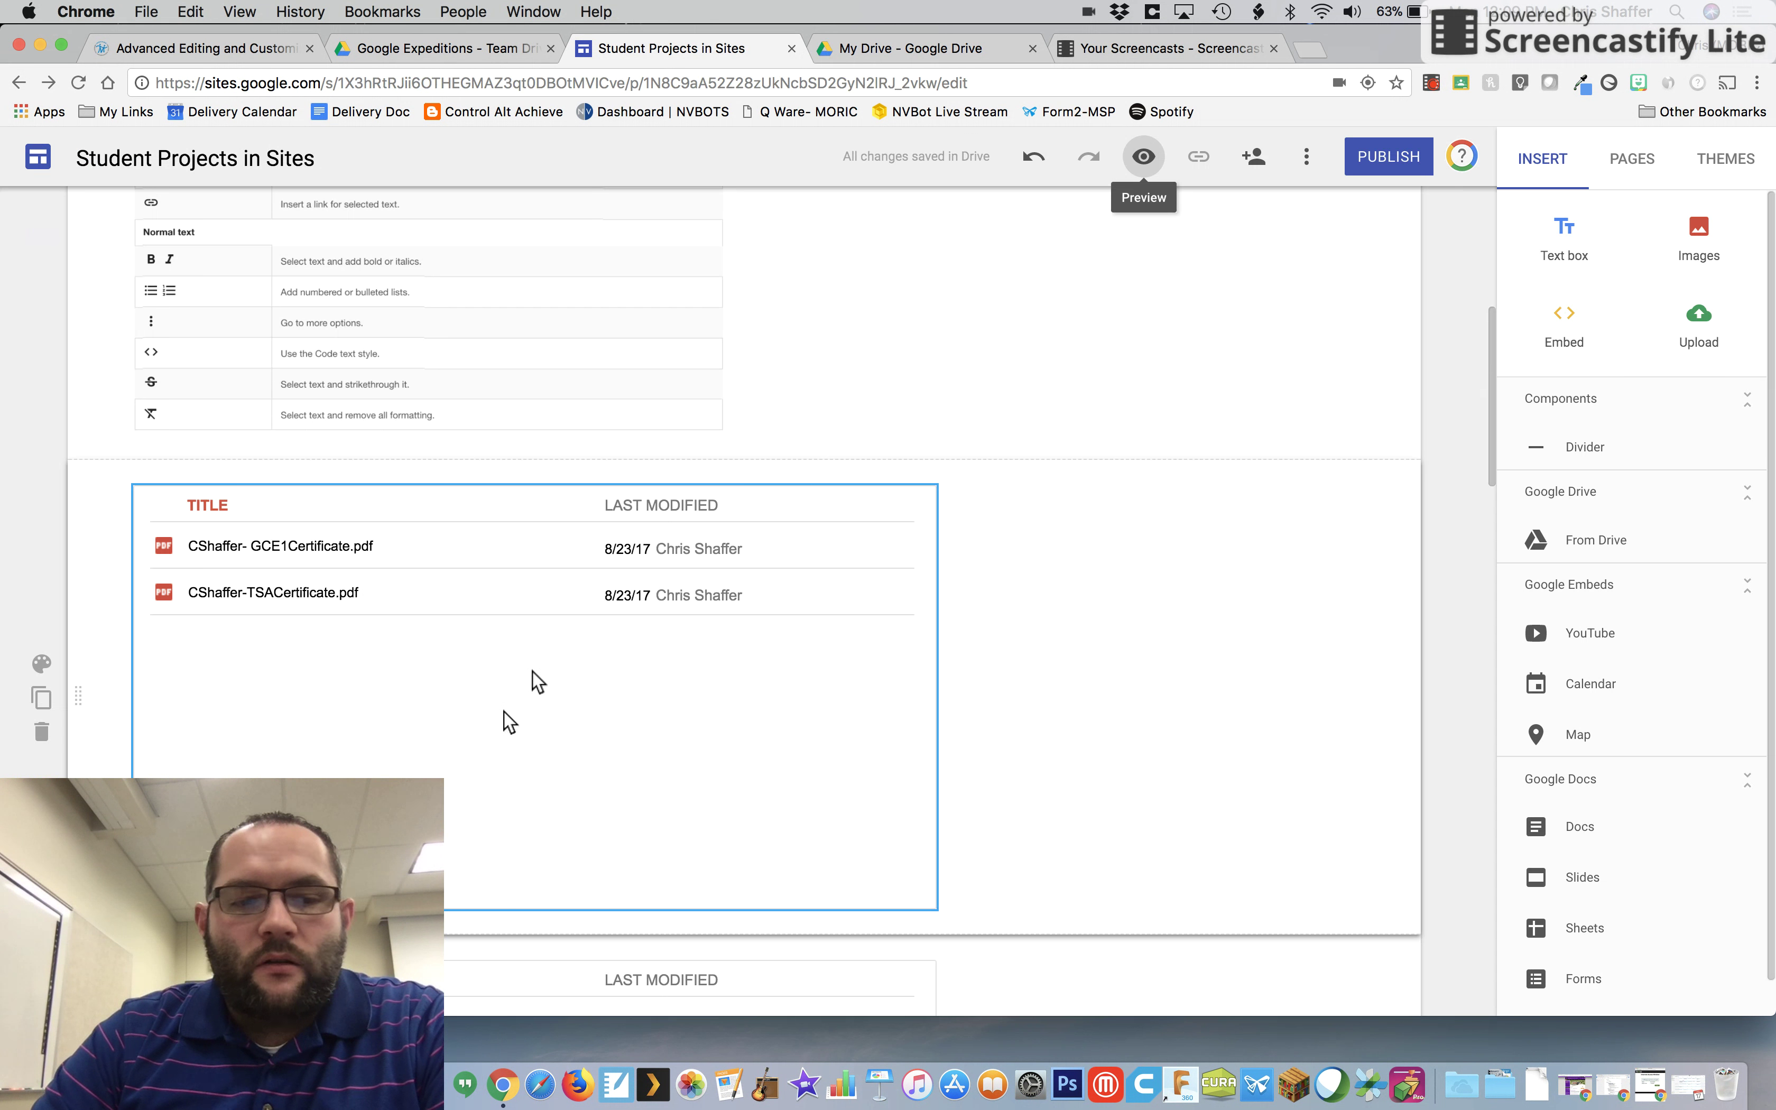
left_click(487, 761)
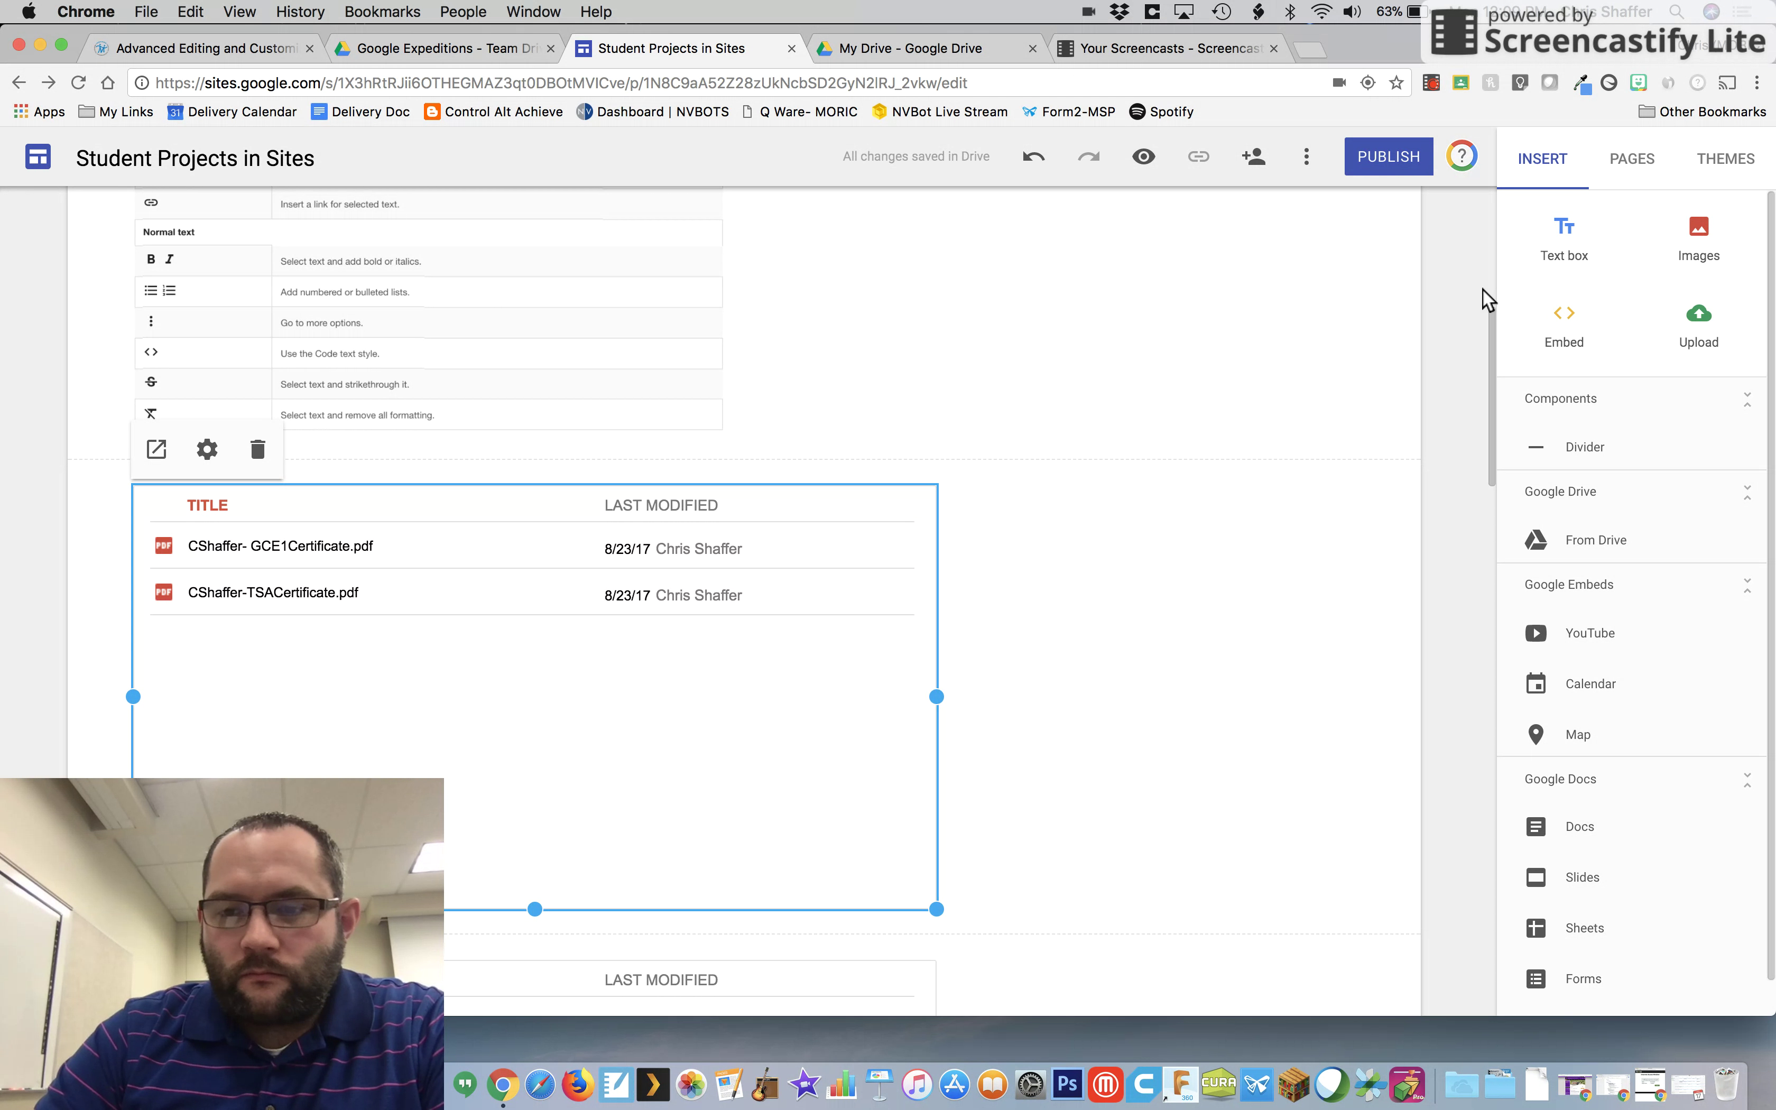
left_click(1587, 541)
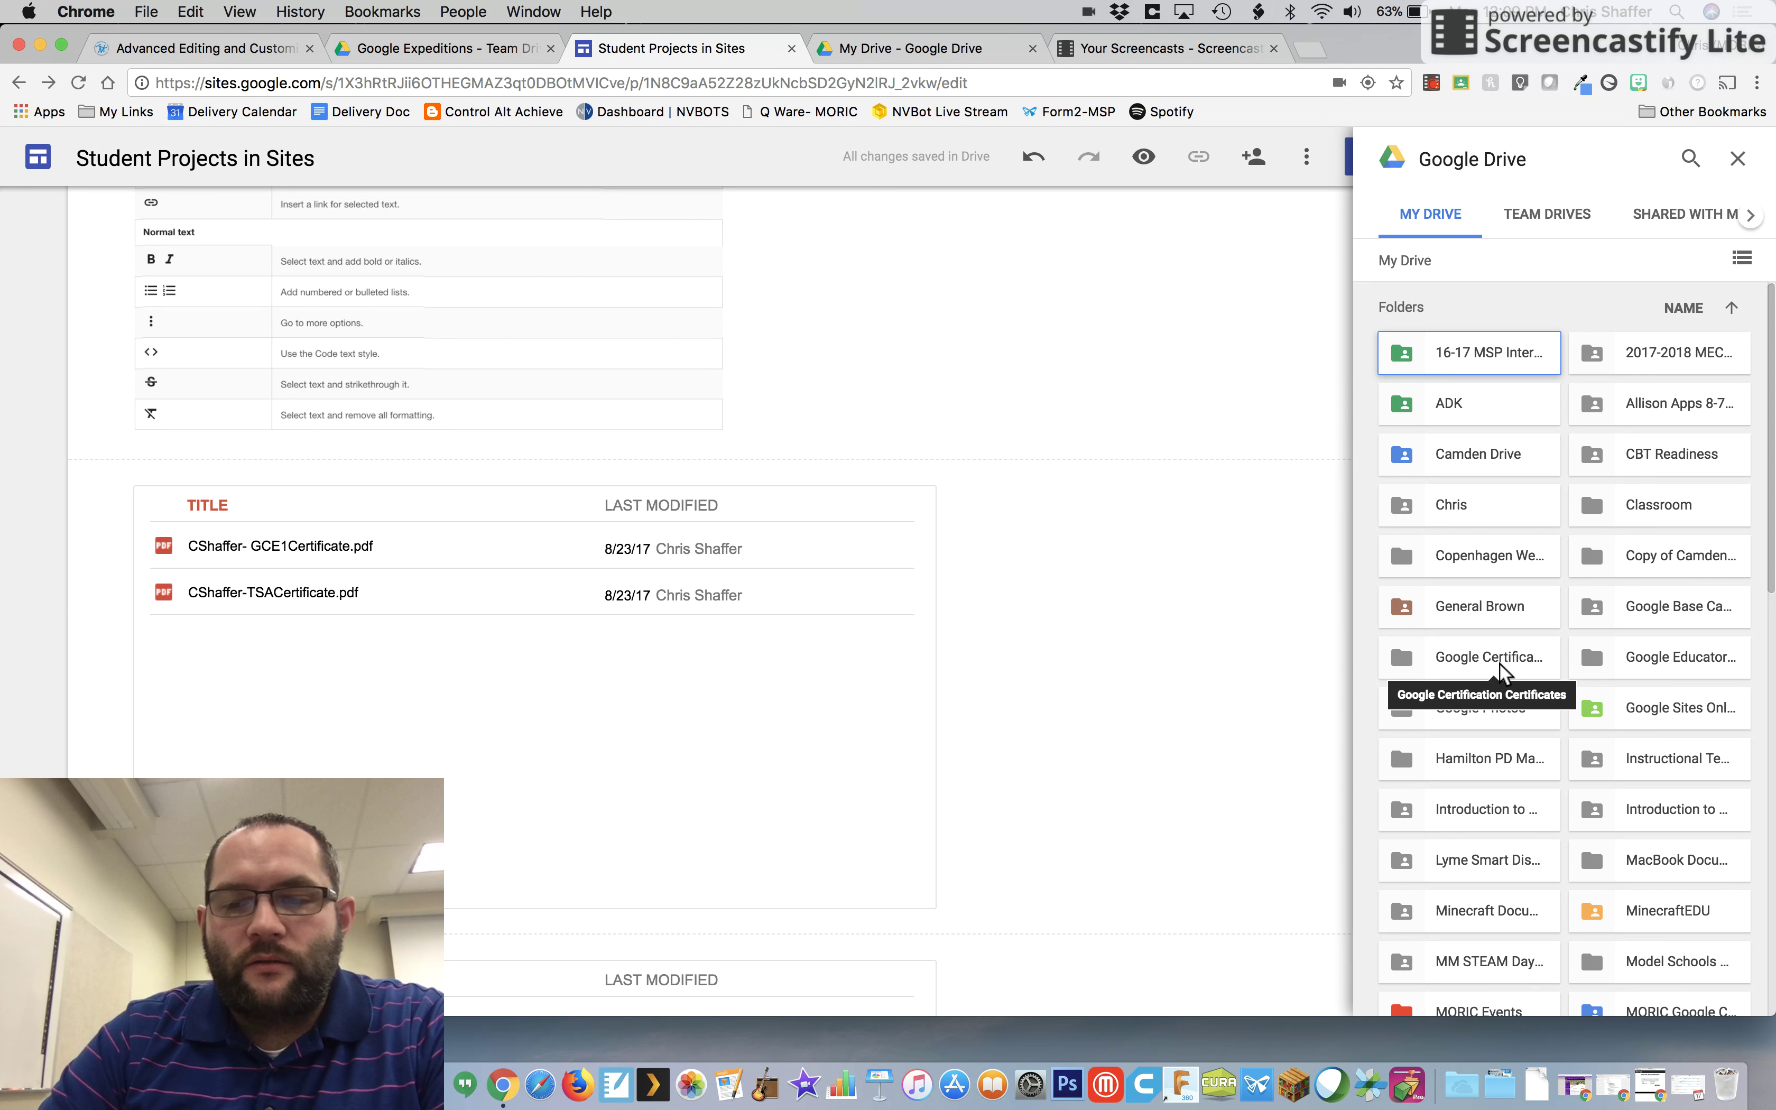
Step: Switch to Google Drive and open the advanced sharing settings of the Google Certification Certificates folder
left_click(954, 52)
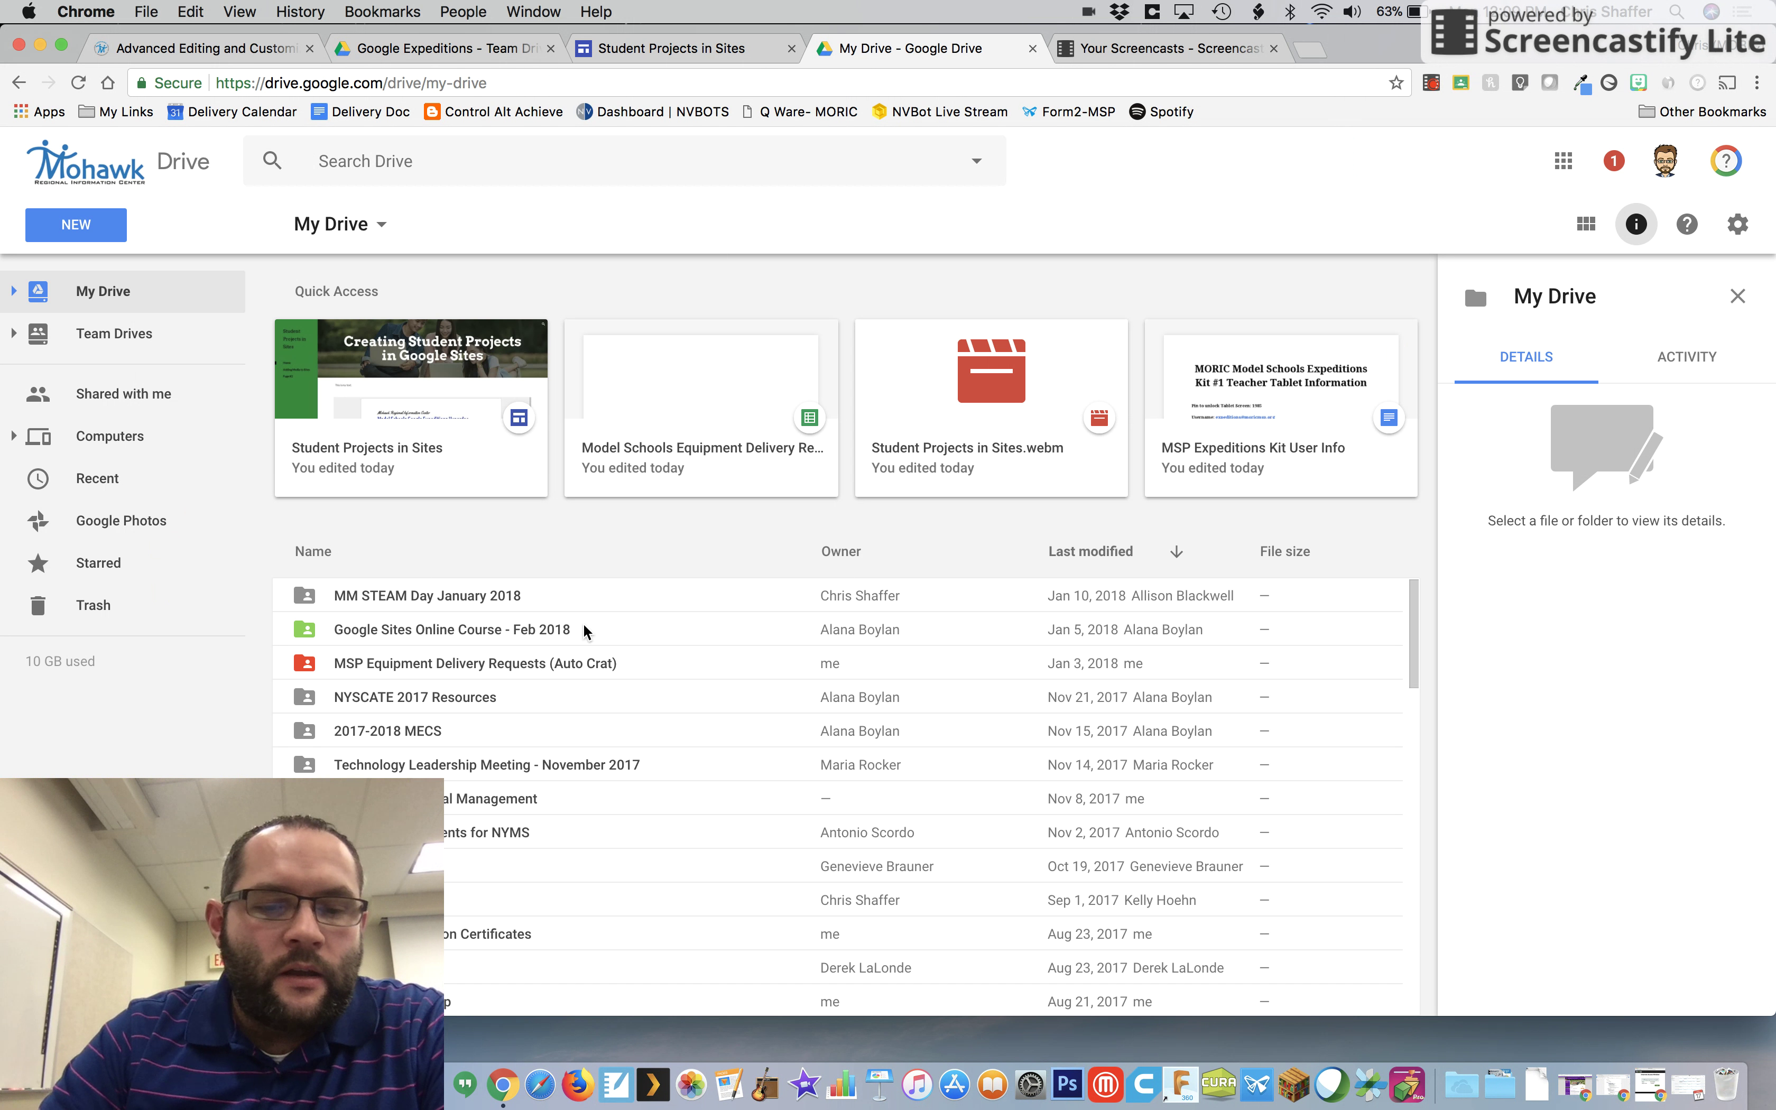
scroll(474, 883, "down", 5)
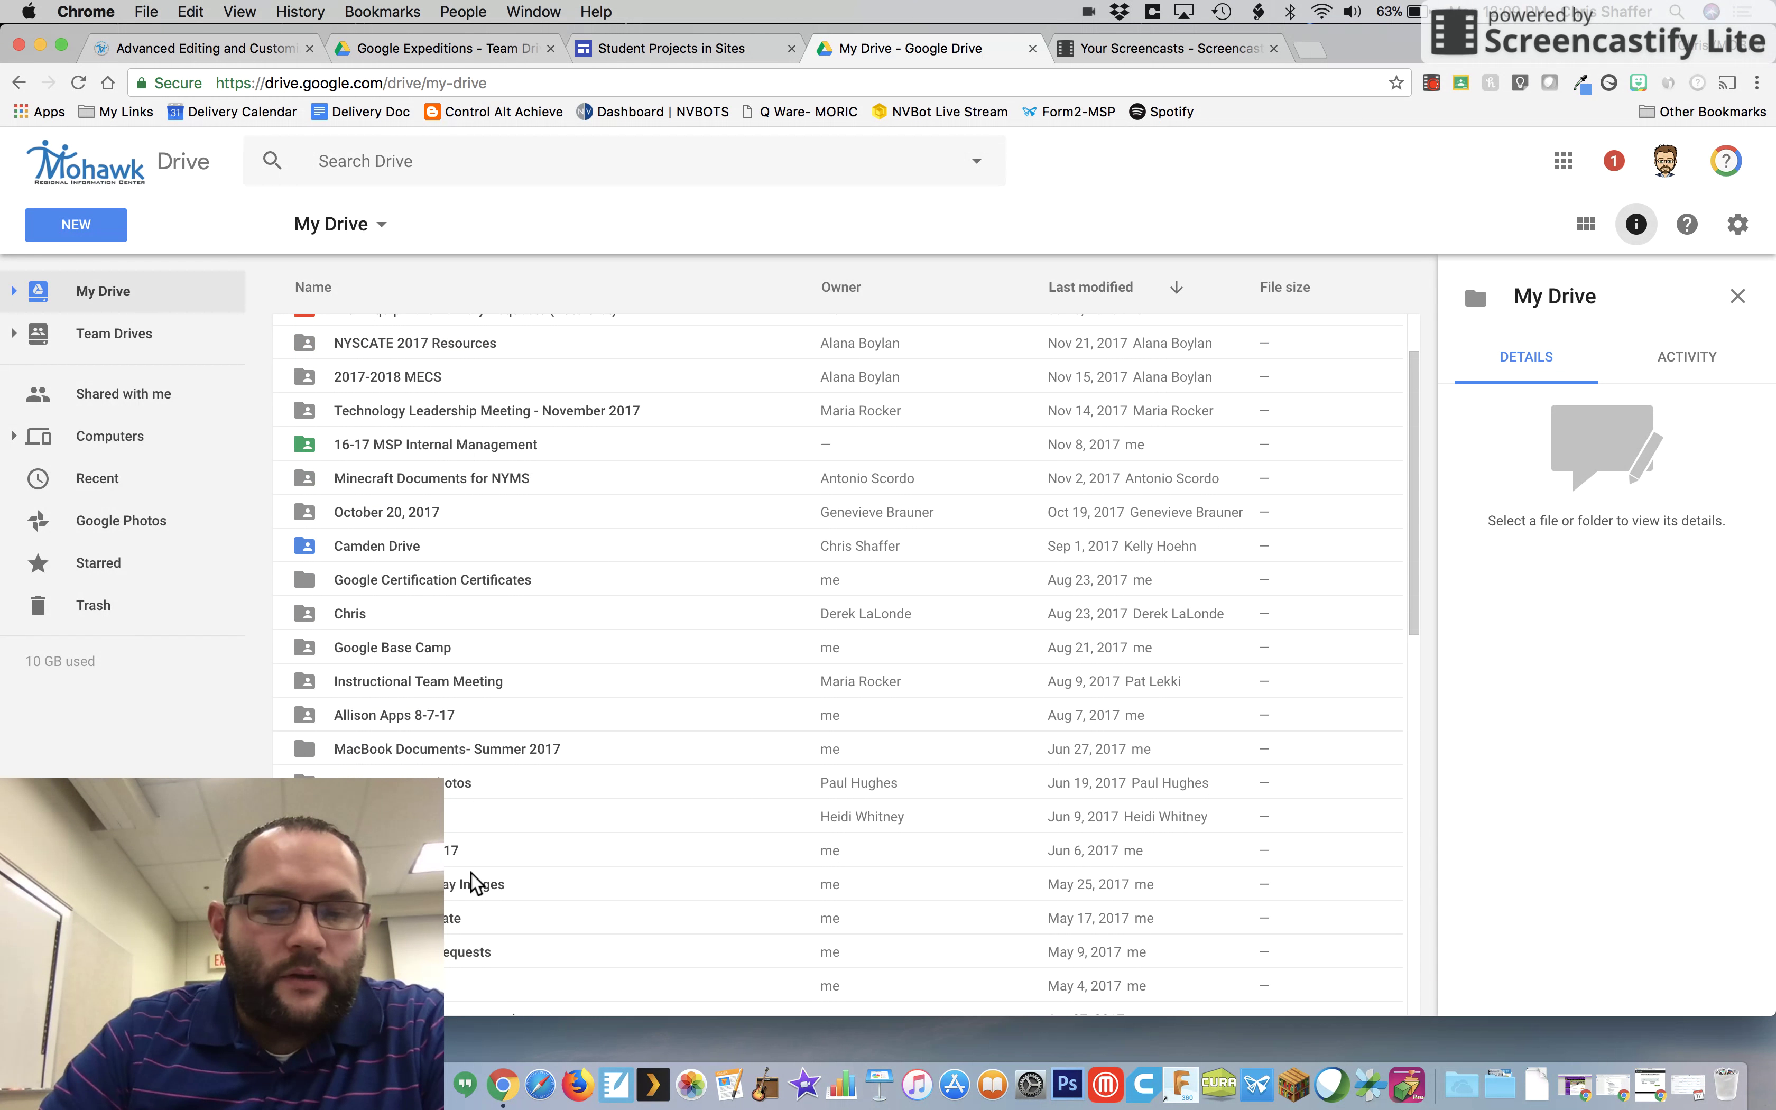
left_click(406, 584)
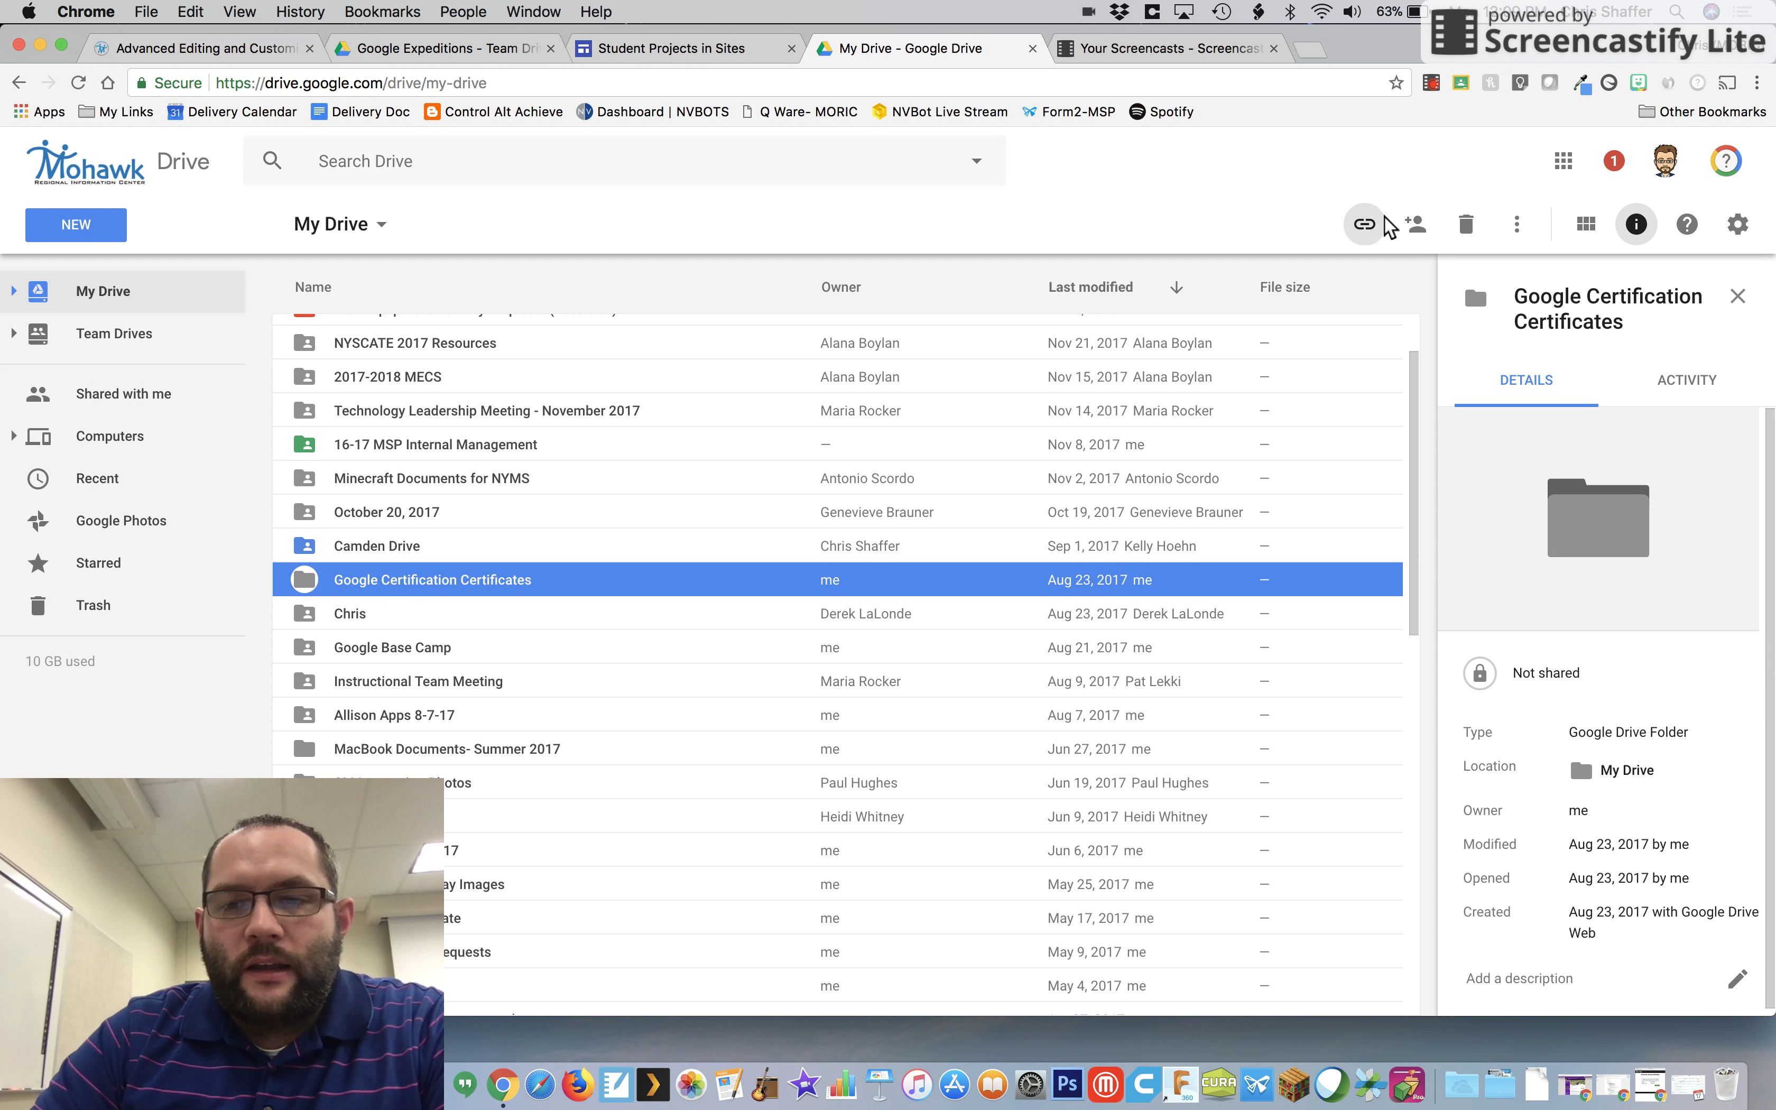
left_click(1419, 227)
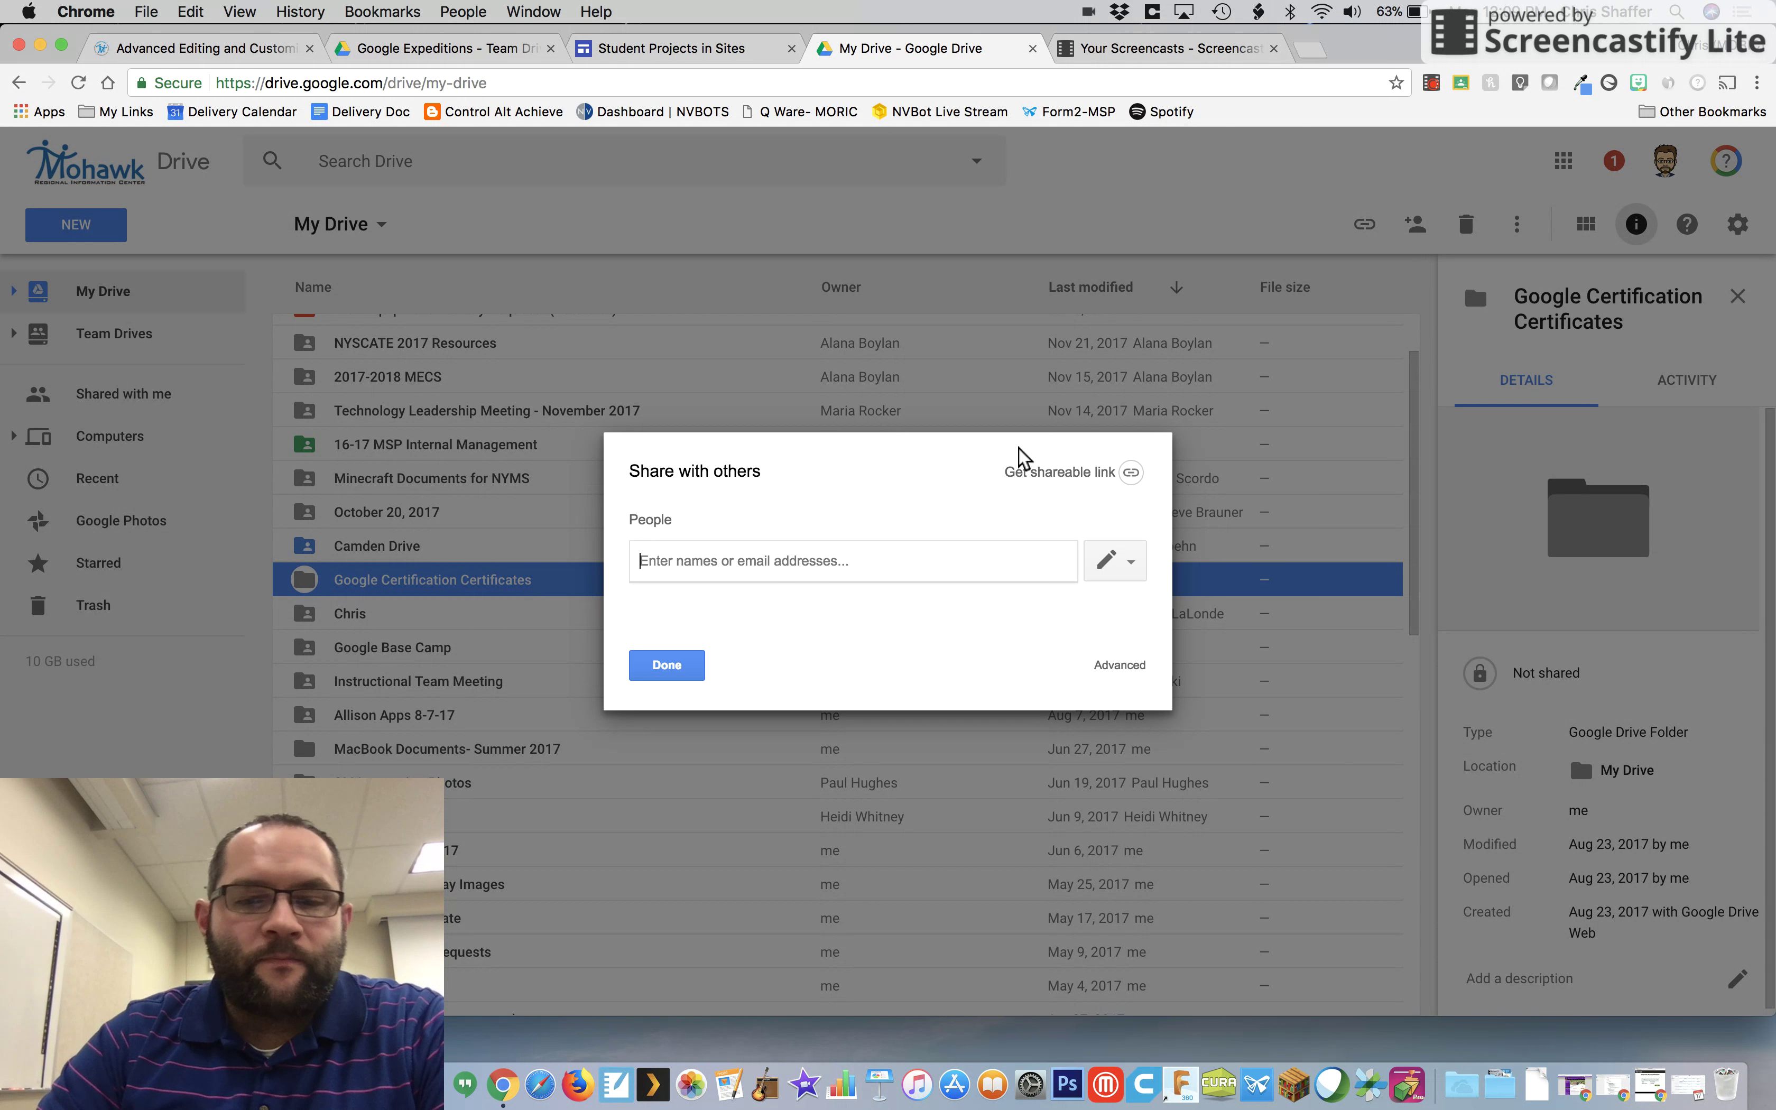
left_click(1119, 664)
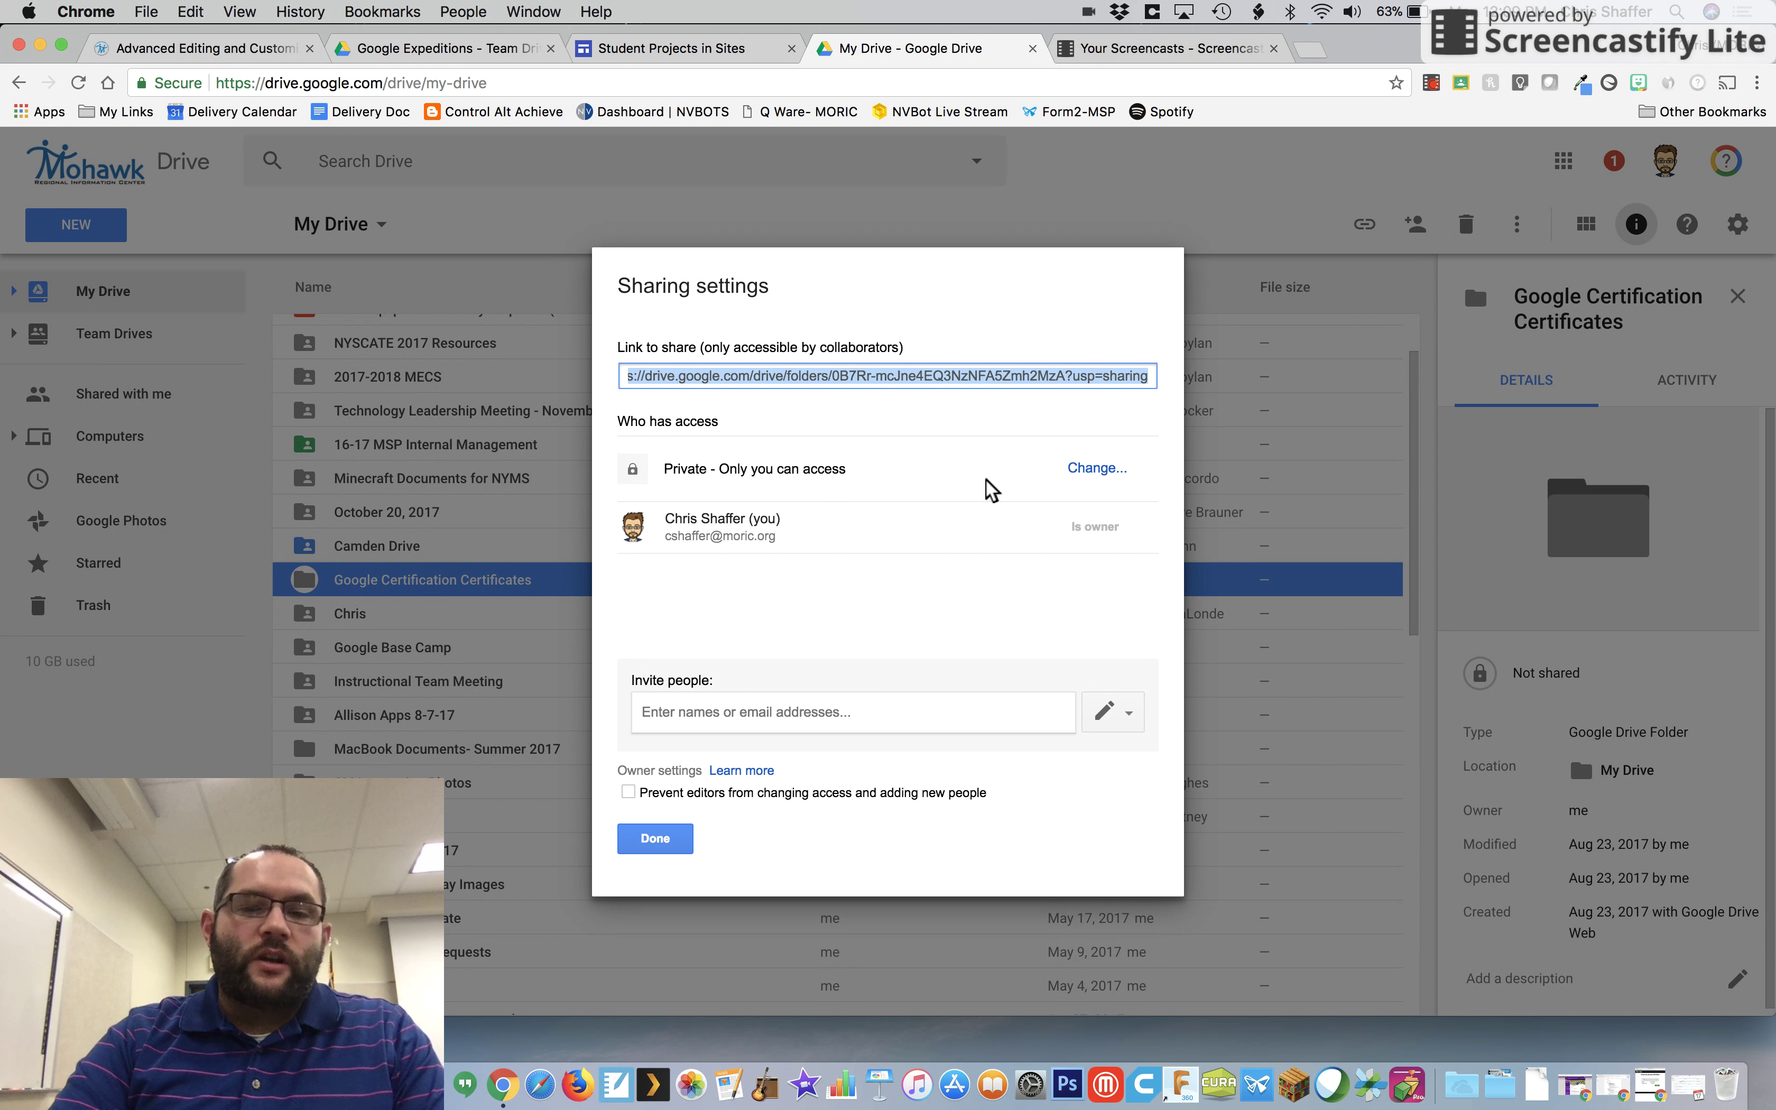
Step: Set the folder's link sharing to Anyone with the link, keep access at Can view only, and save the sharing settings
left_click(1094, 470)
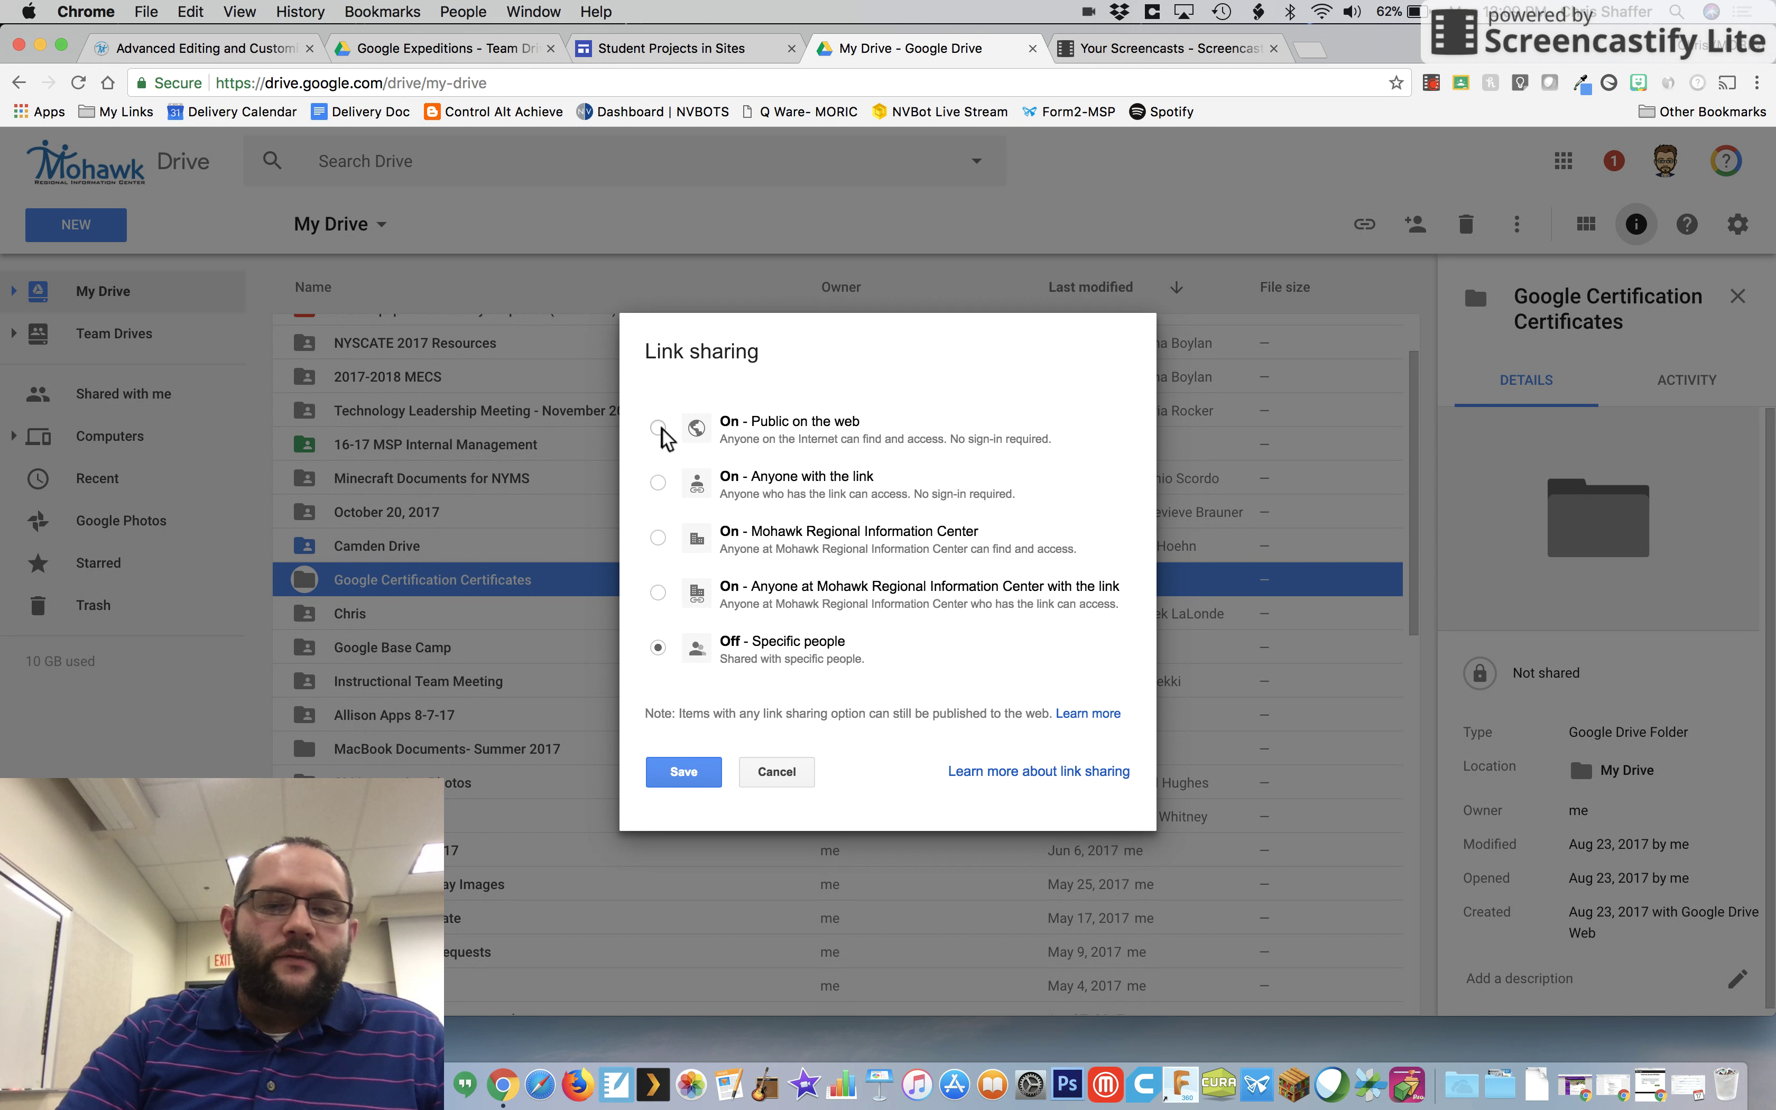
left_click(658, 482)
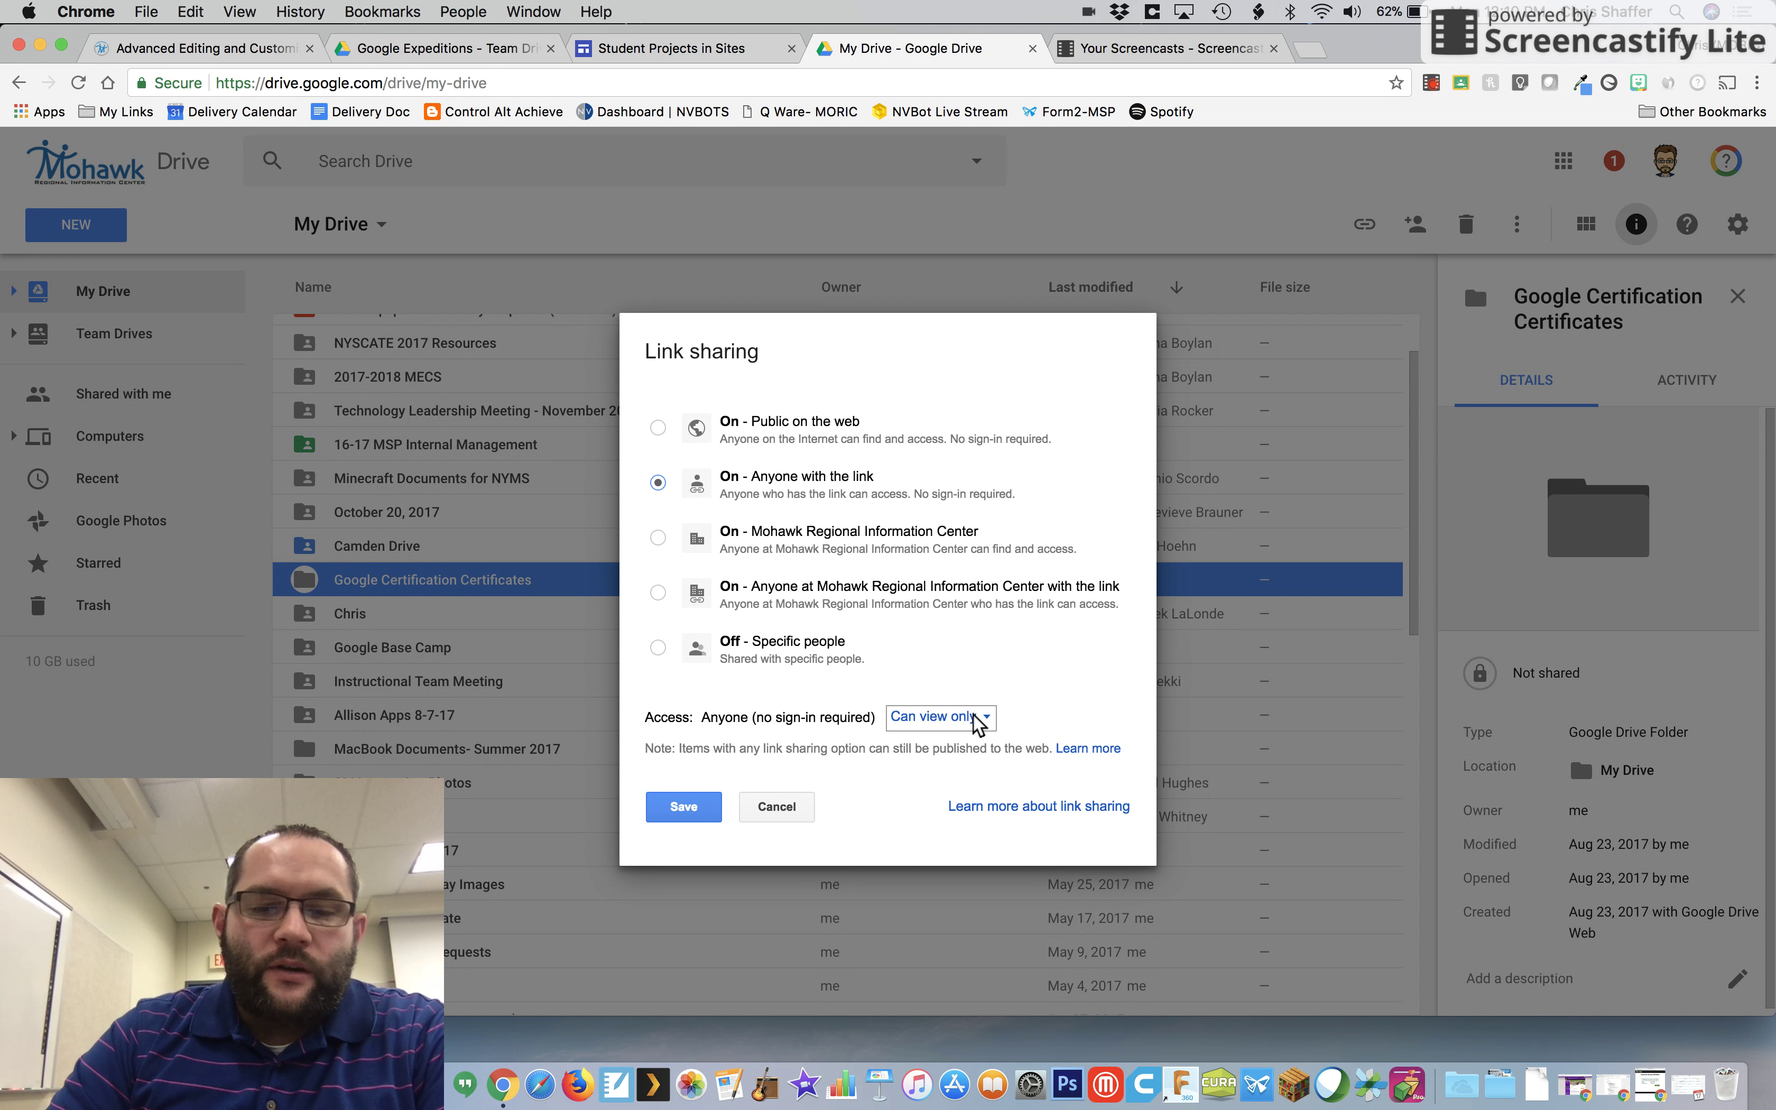
left_click(985, 719)
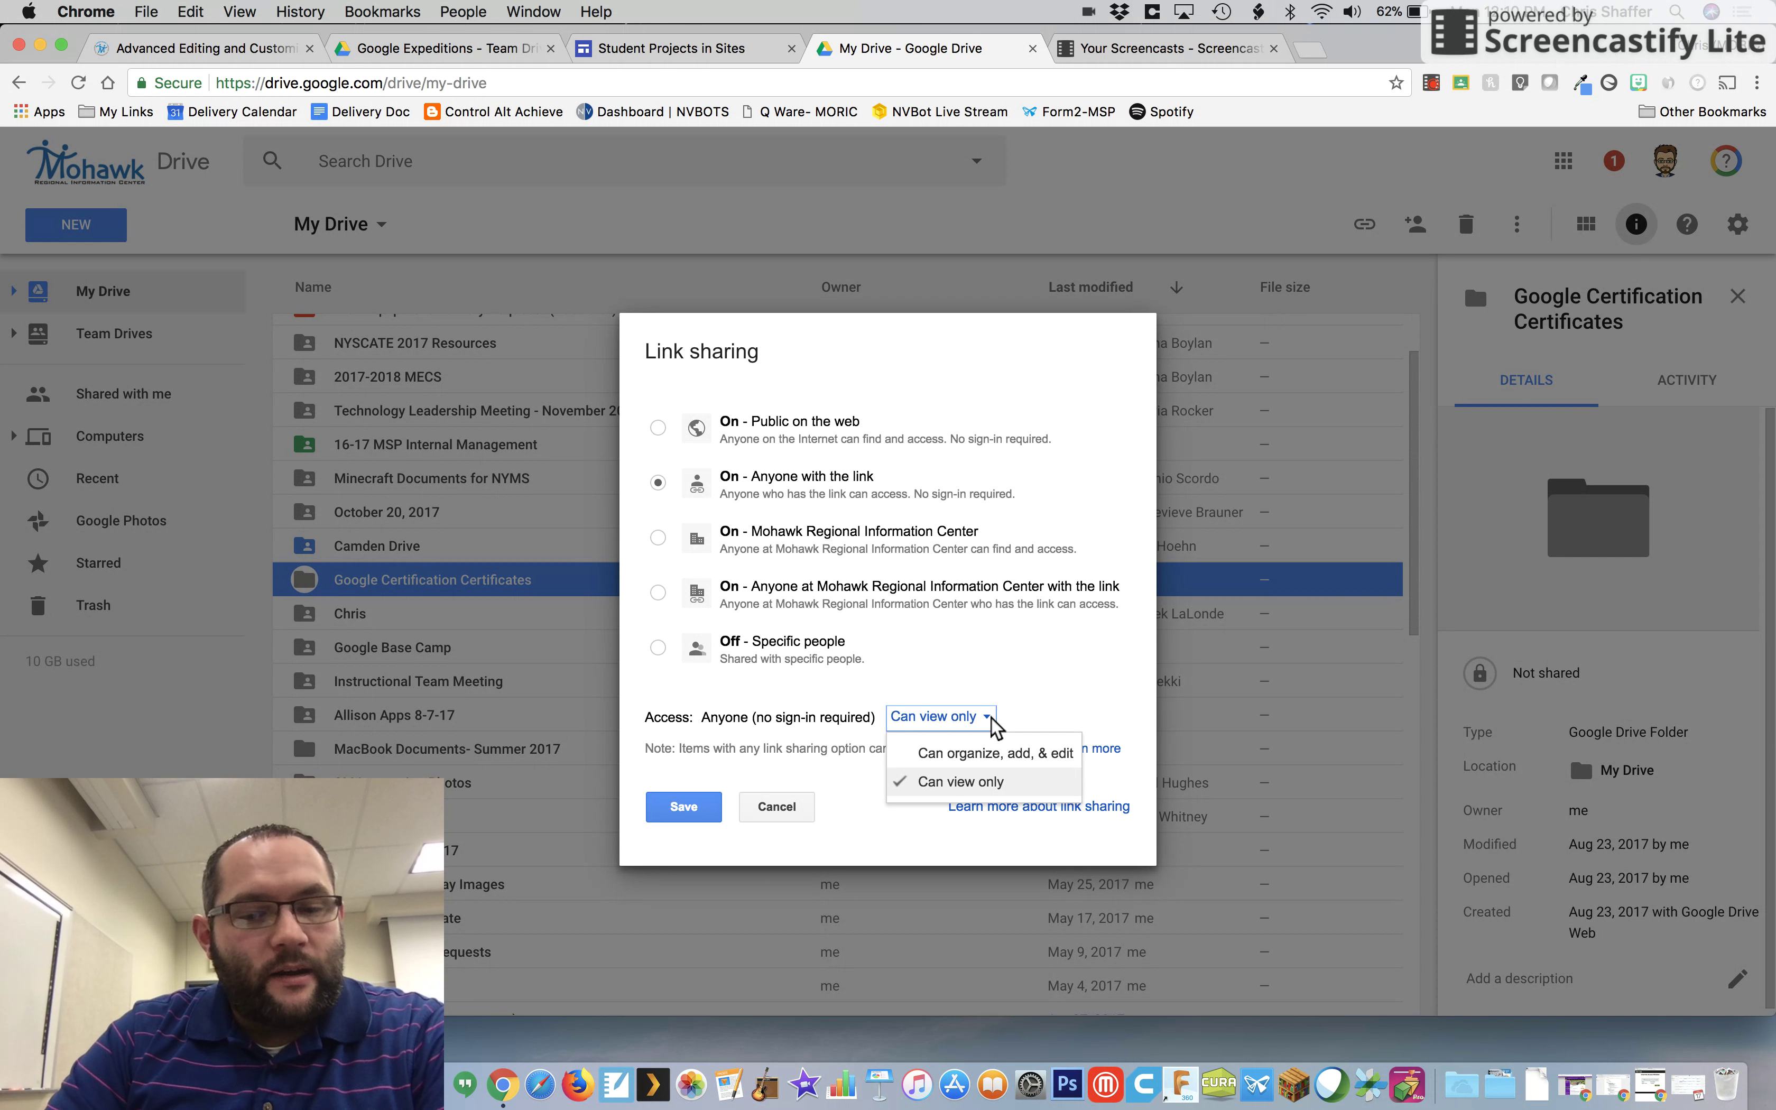
left_click(799, 756)
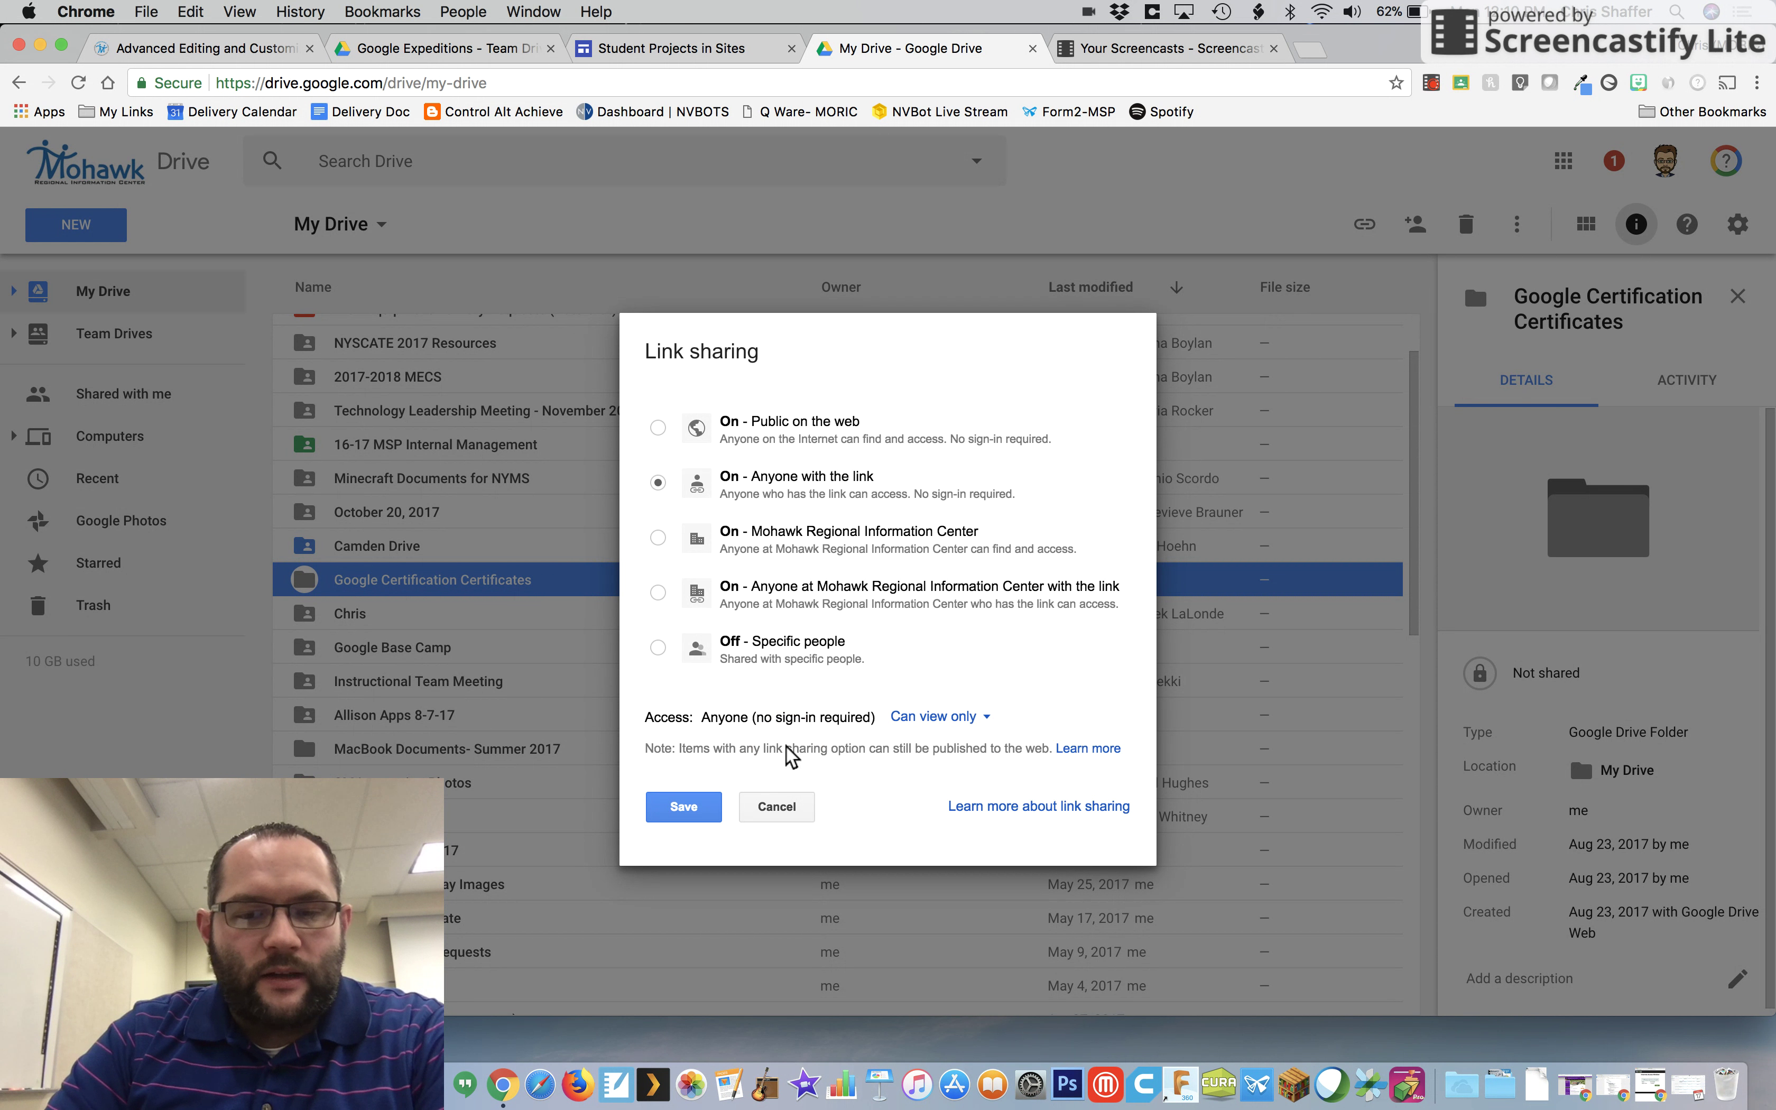
left_click(682, 808)
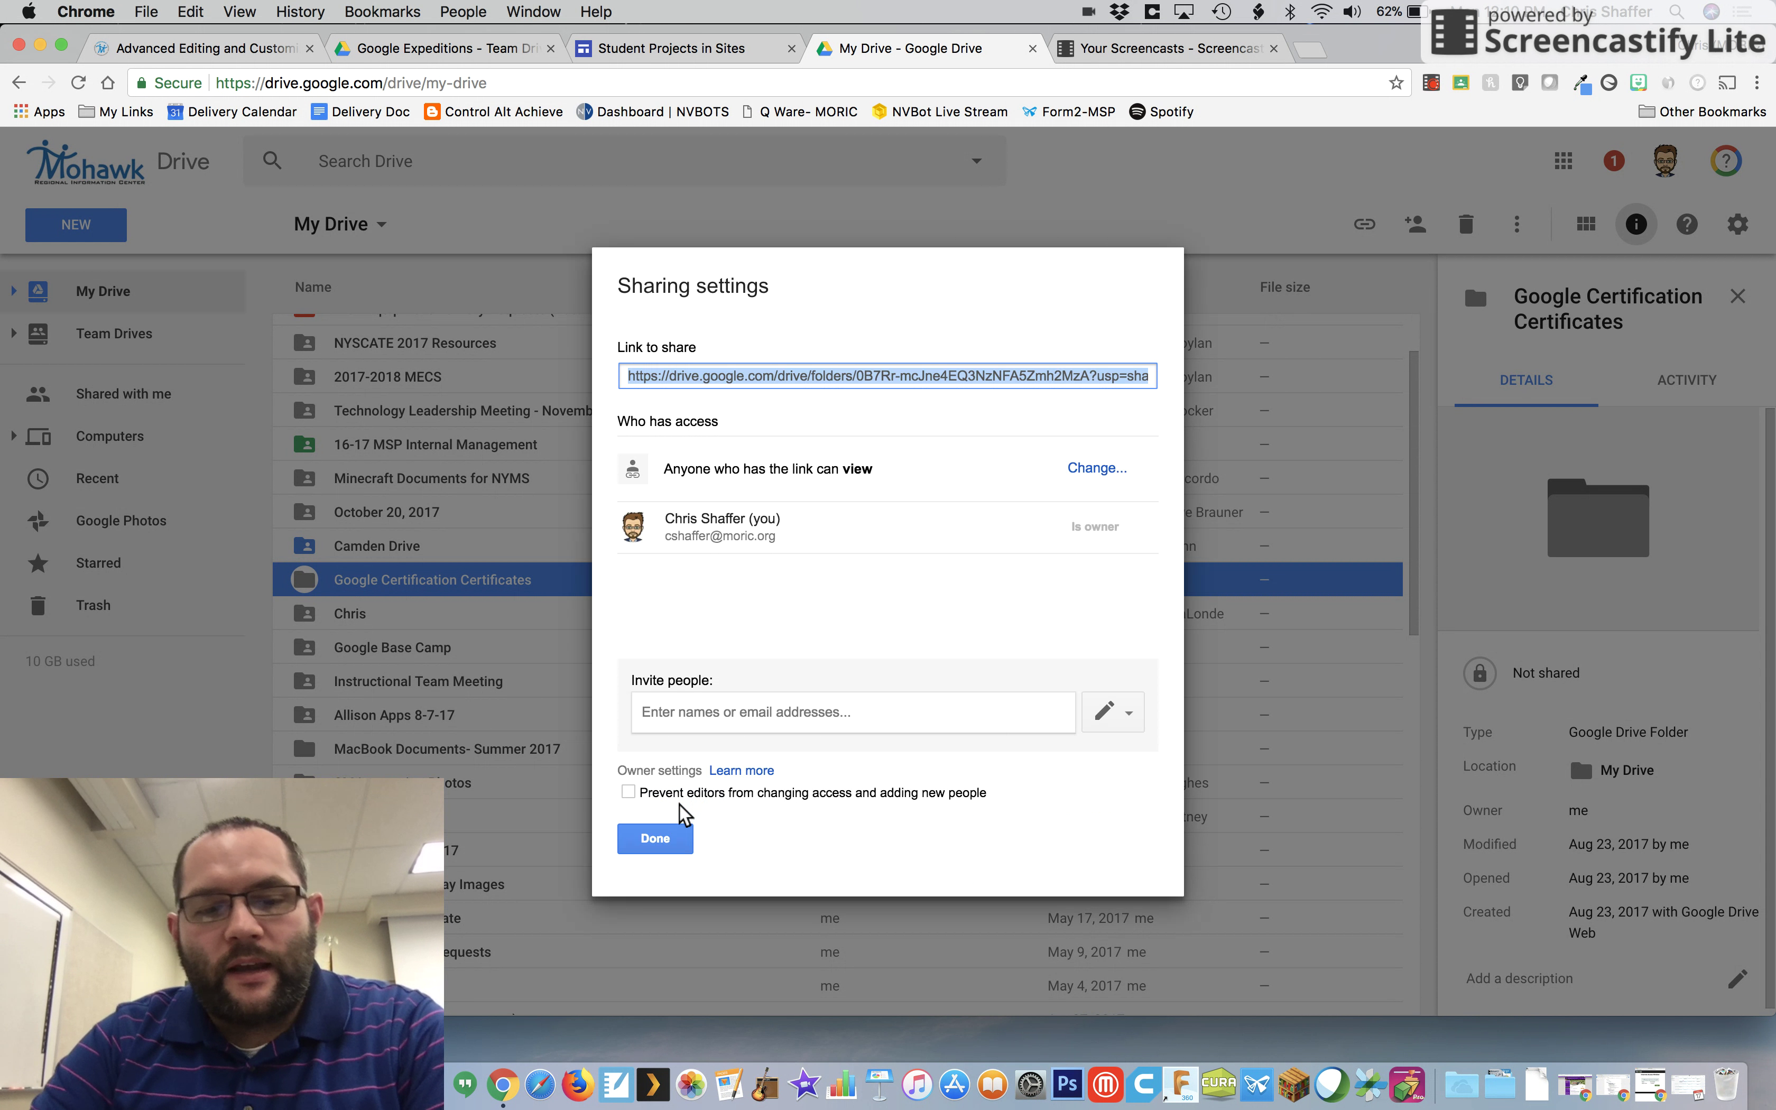
left_click(657, 851)
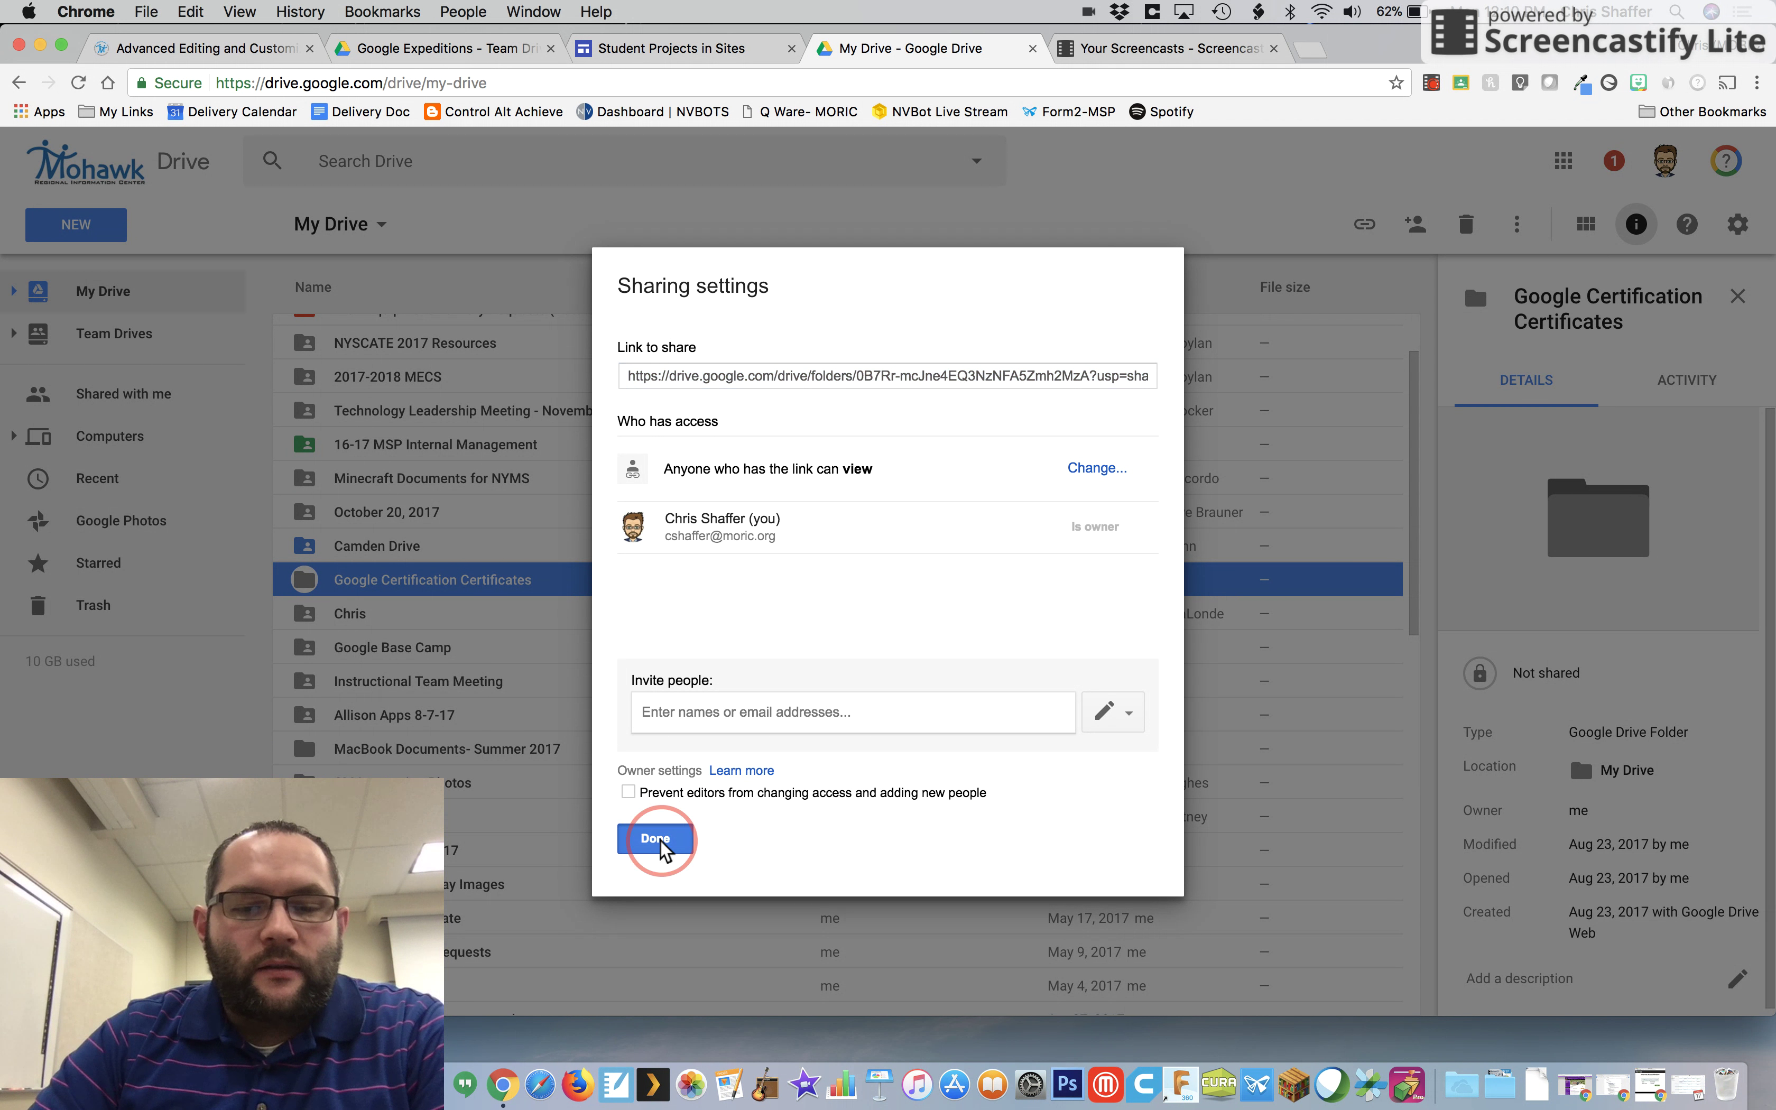
Step: Return to the Student Projects in Sites editor and close its Google Drive file picker
left_click(703, 48)
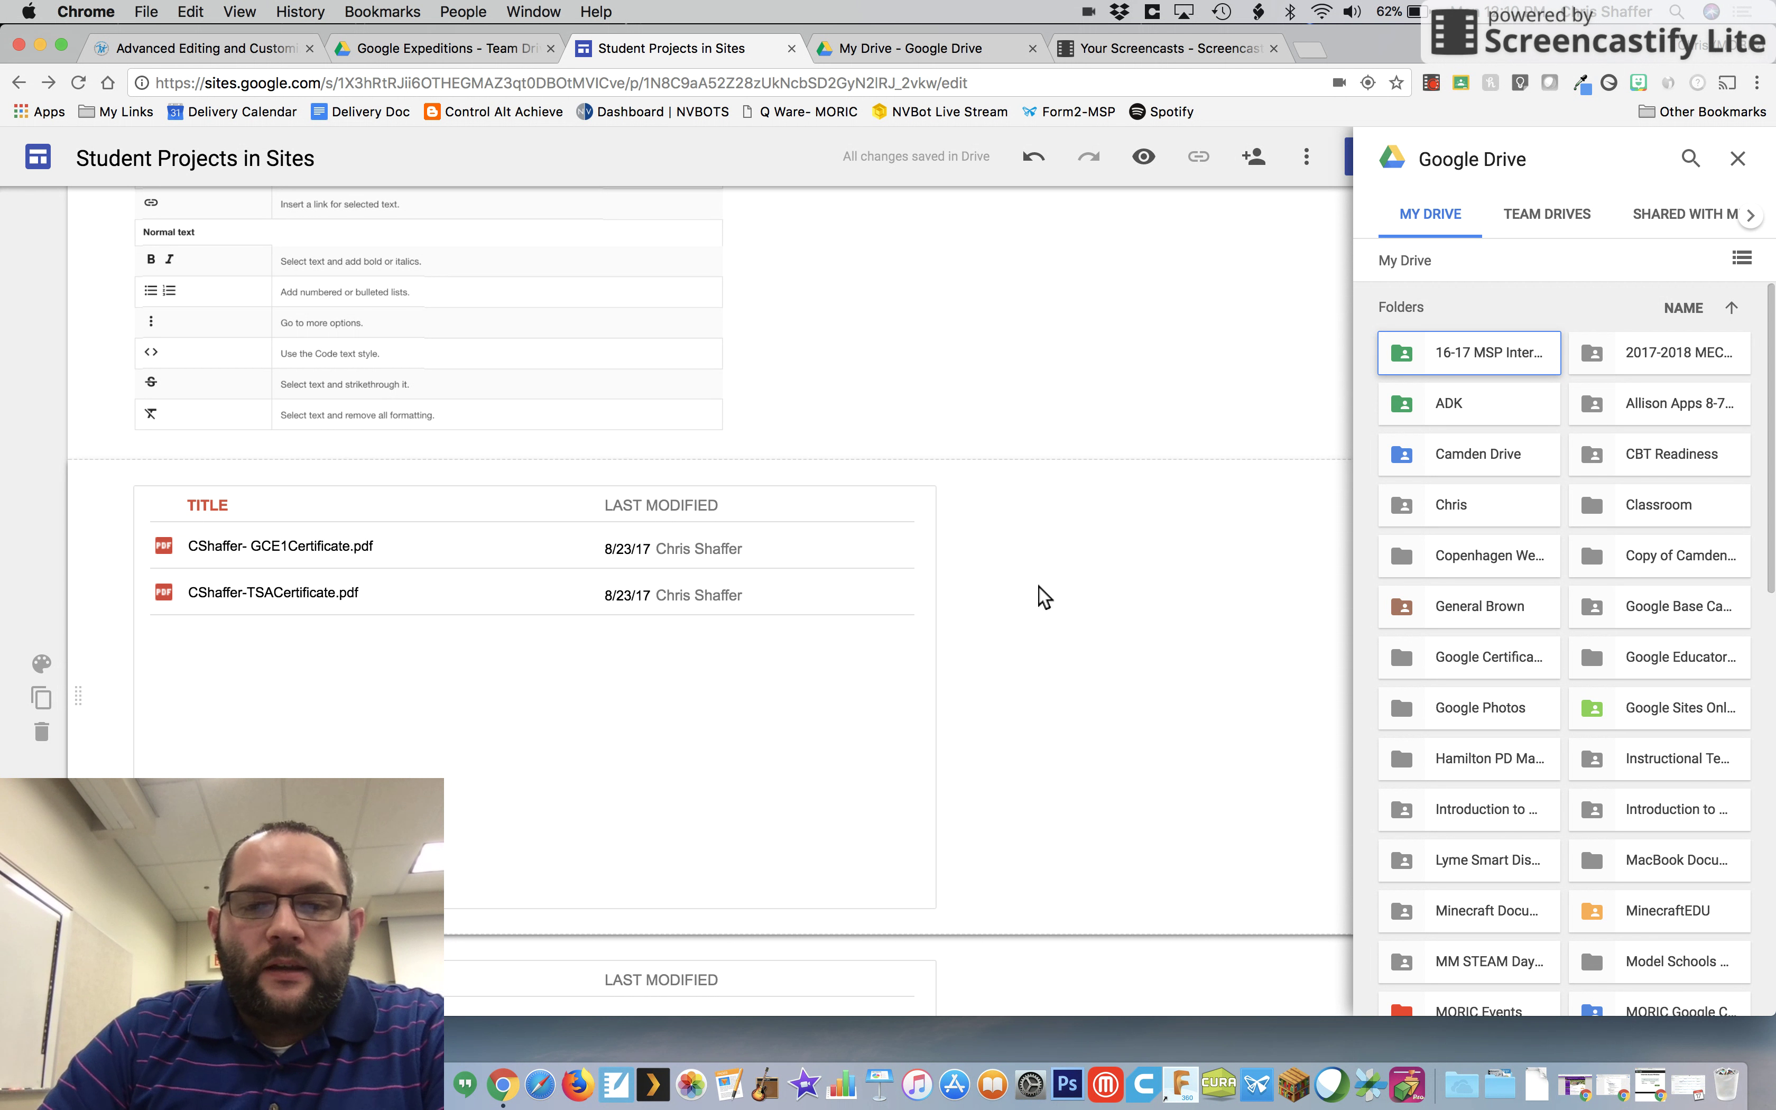
scroll(1037, 586, "up", 10)
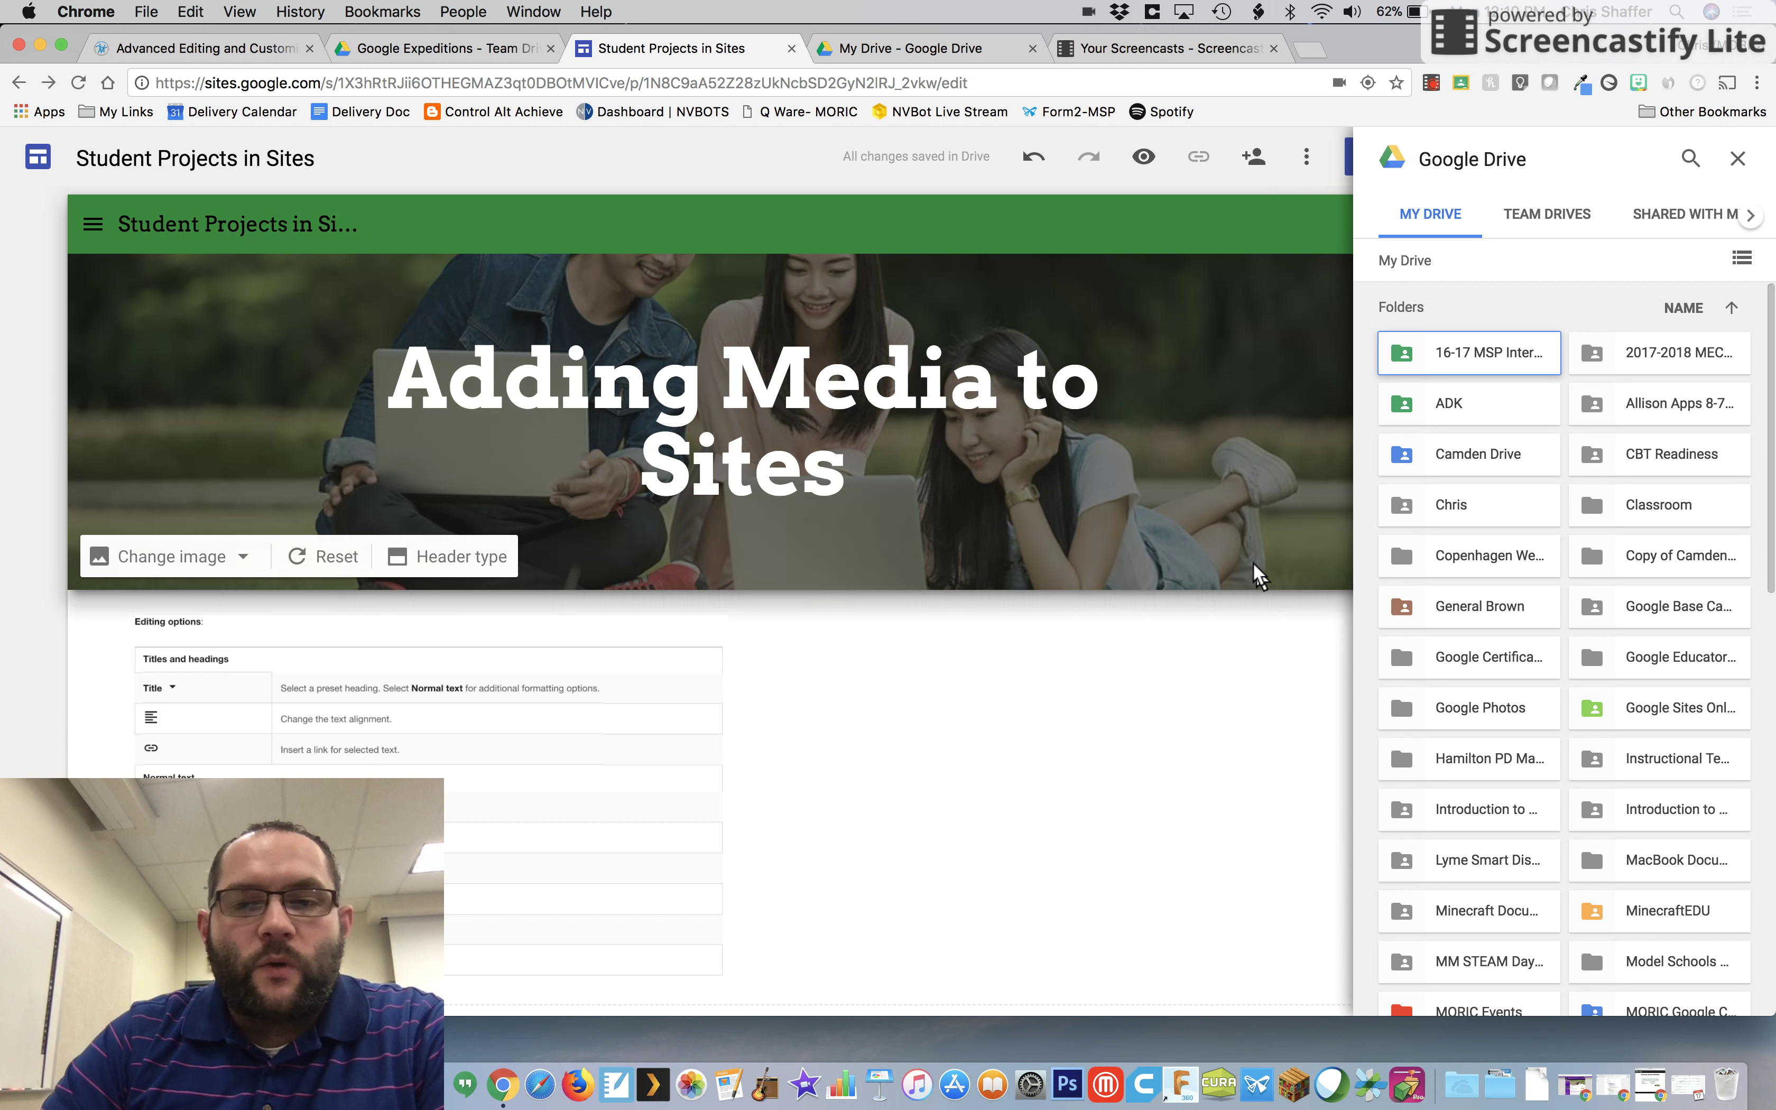
left_click(1740, 159)
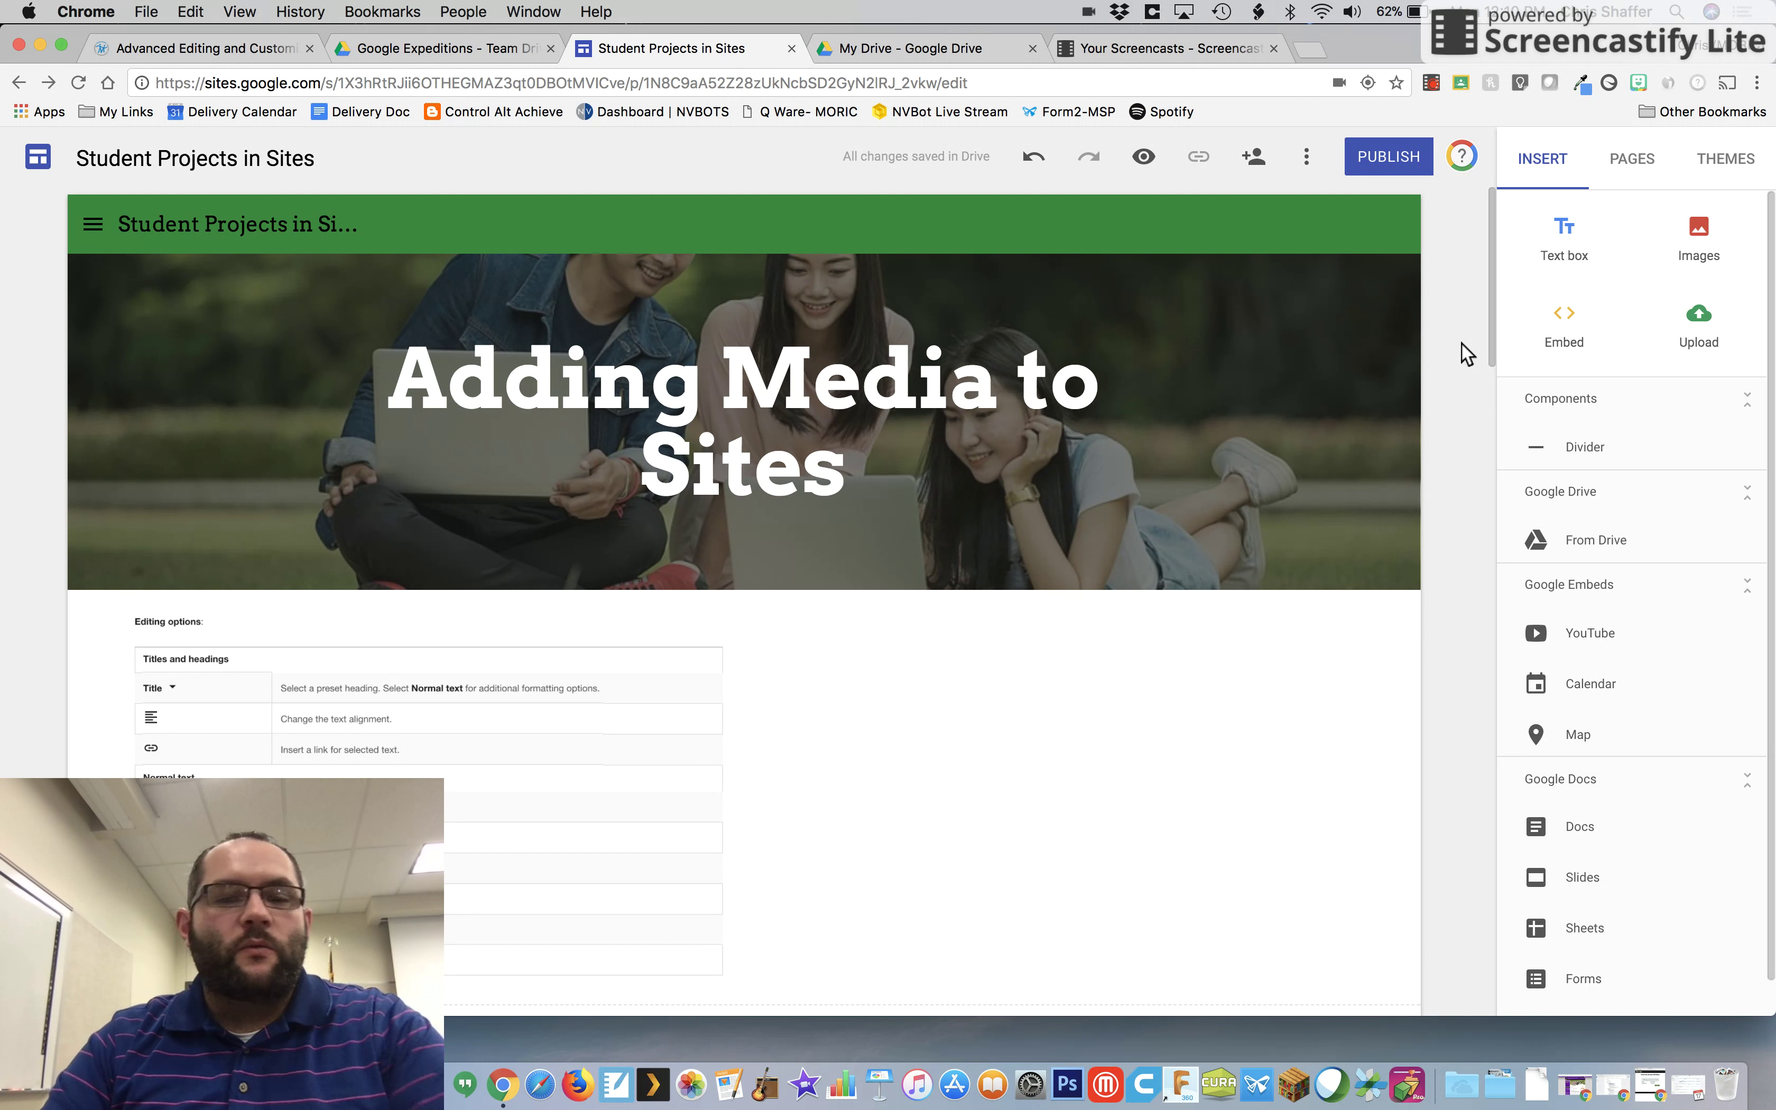
mouse_move(1130, 572)
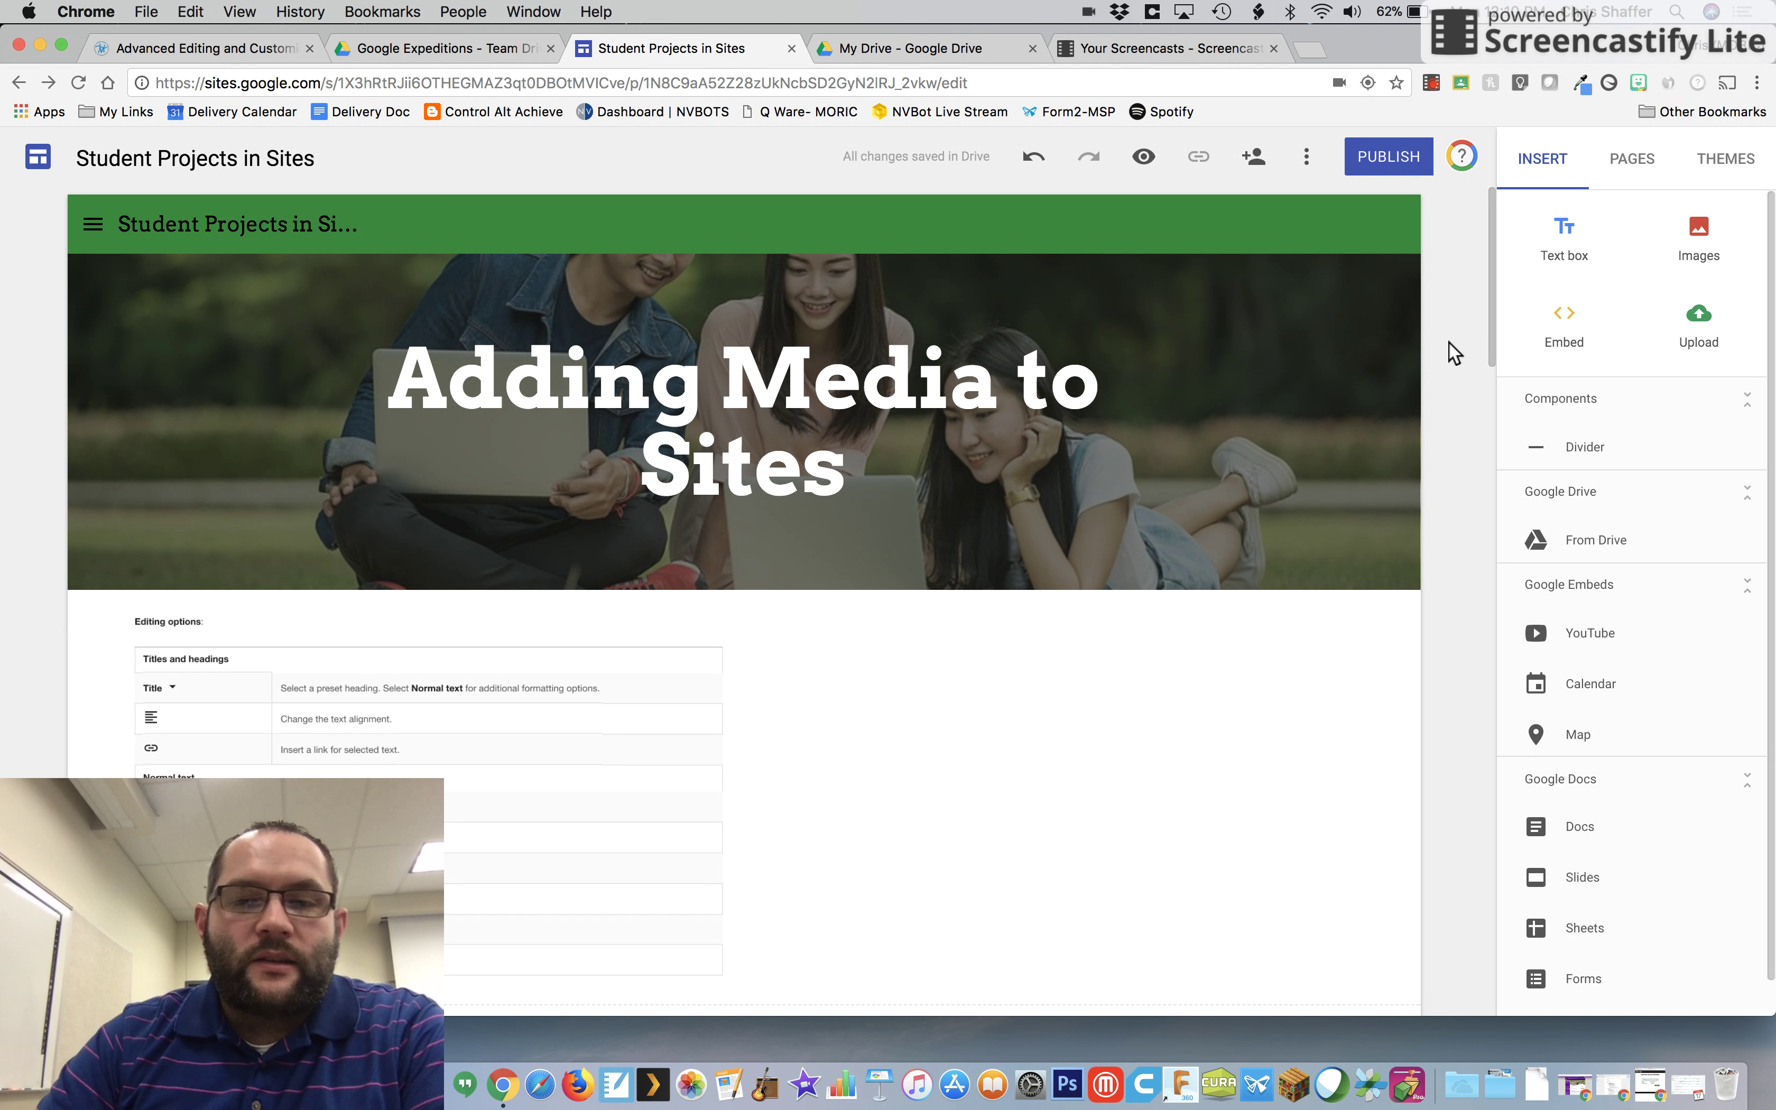
Step: Open the site's sharing settings and enter two colleagues' names as people to invite with edit access
left_click(1257, 166)
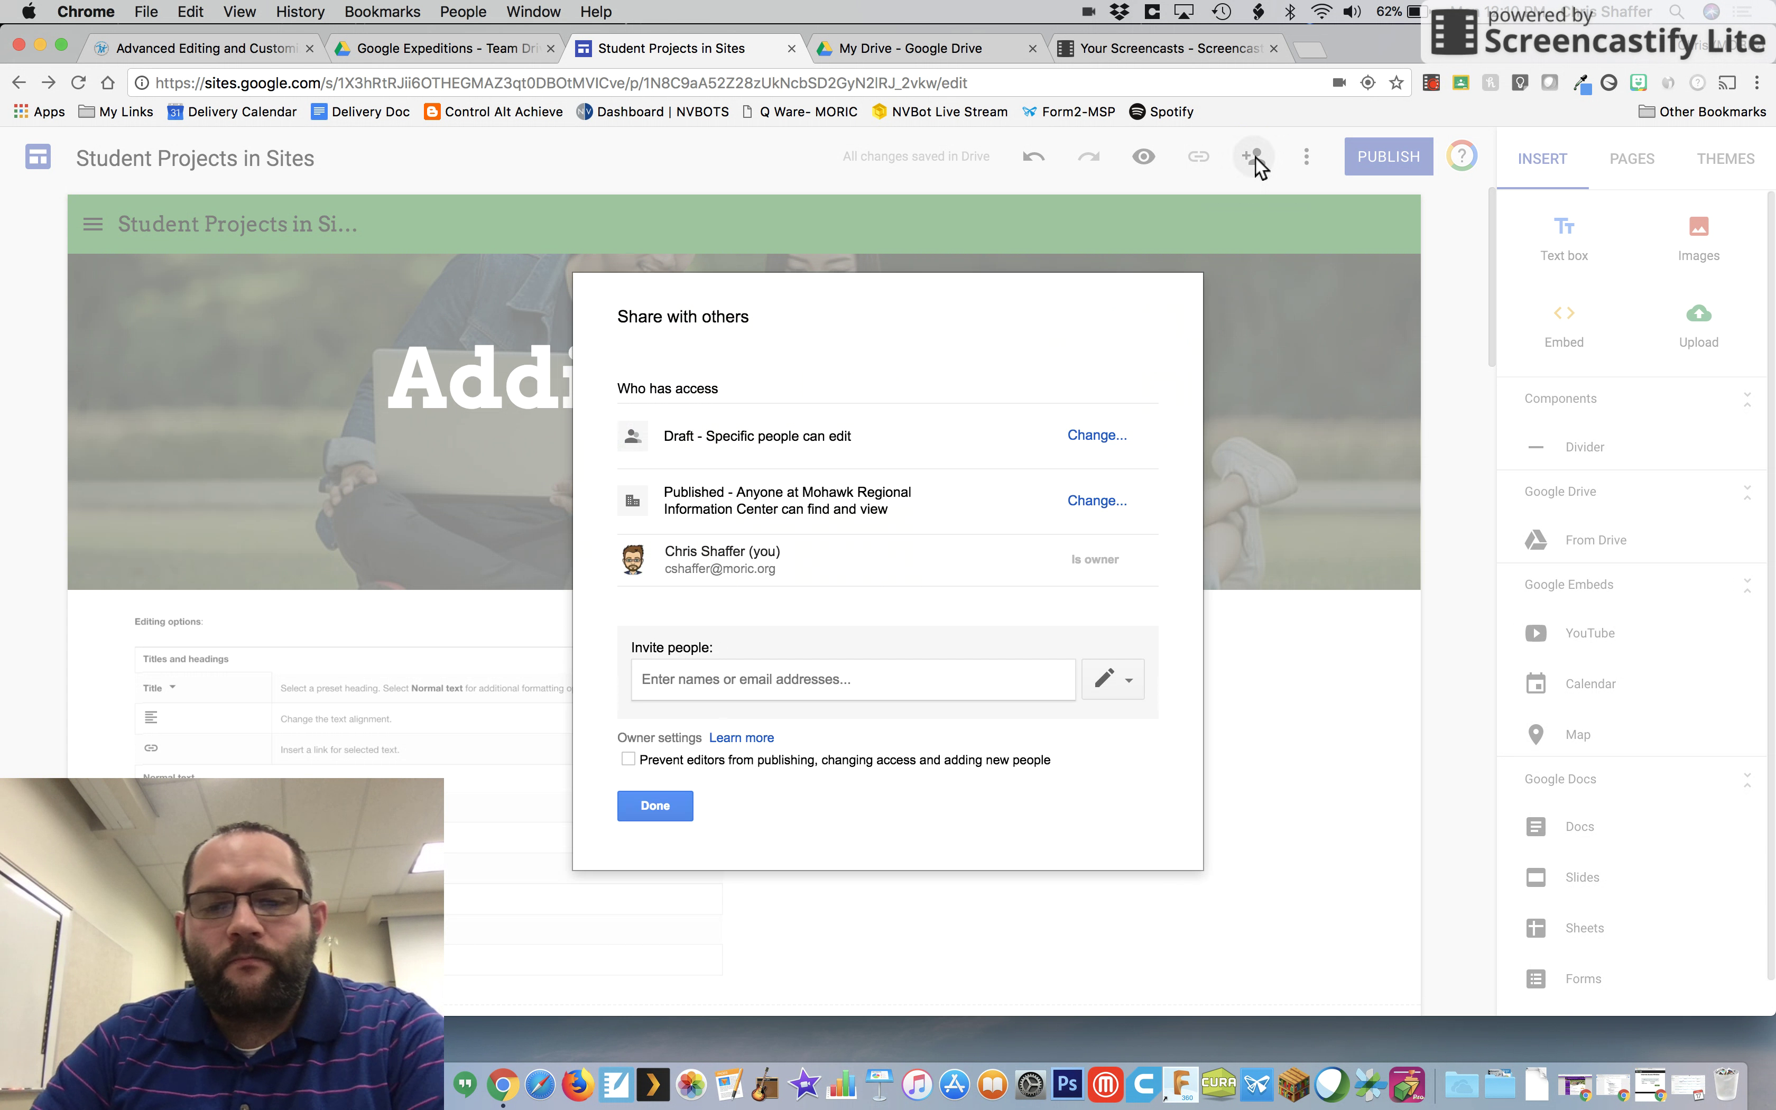
left_click(748, 674)
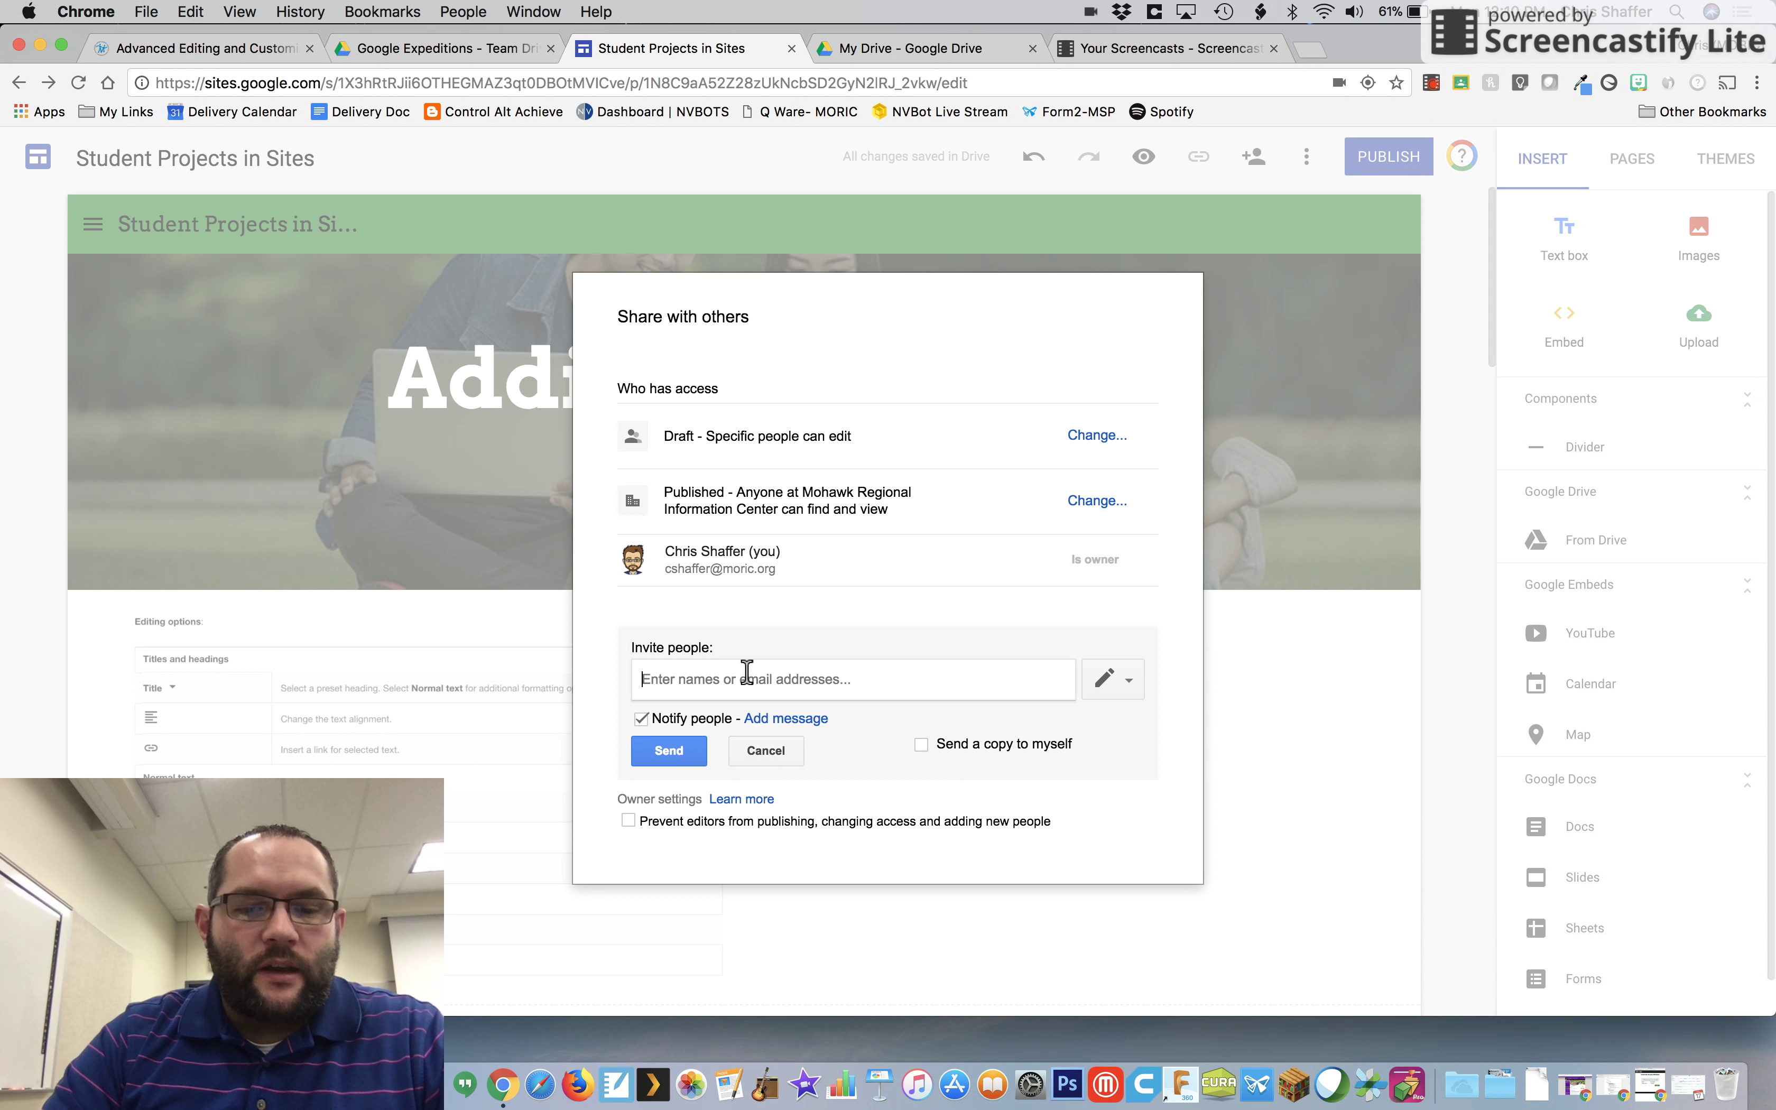
type("derek")
key("Return")
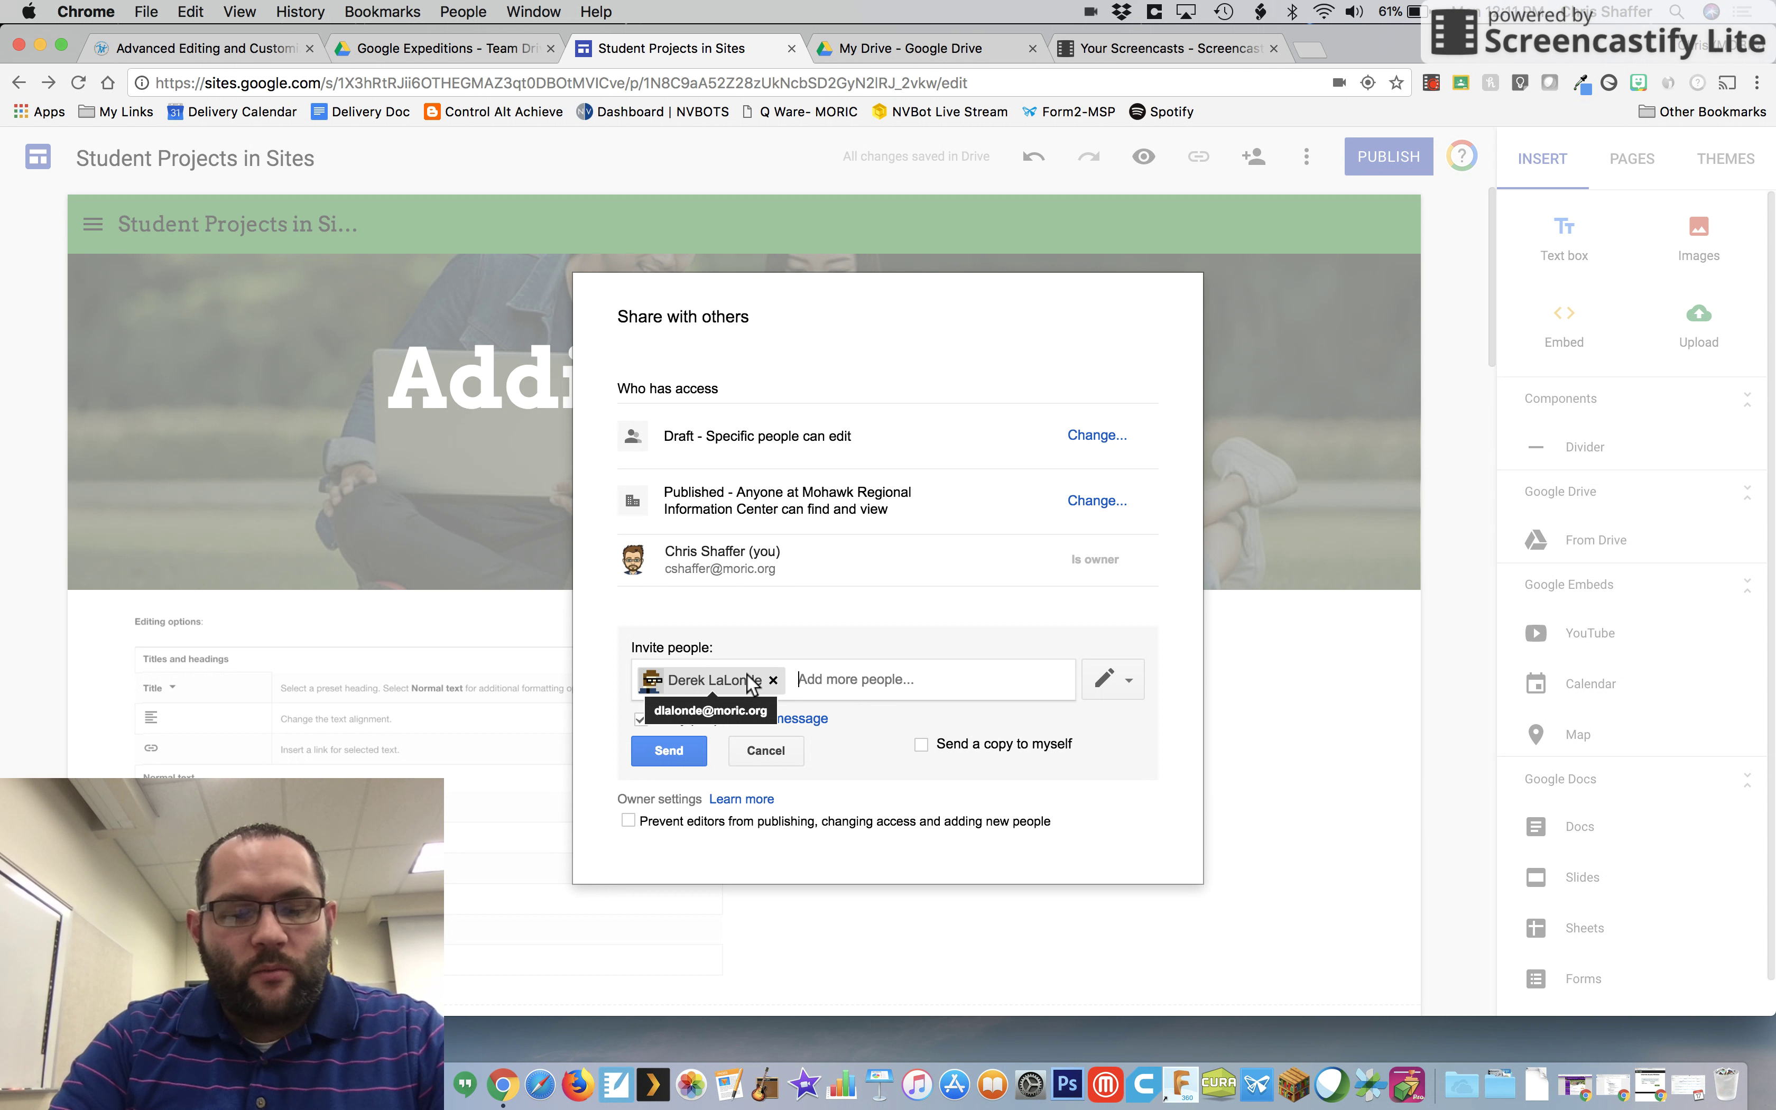
type("tony")
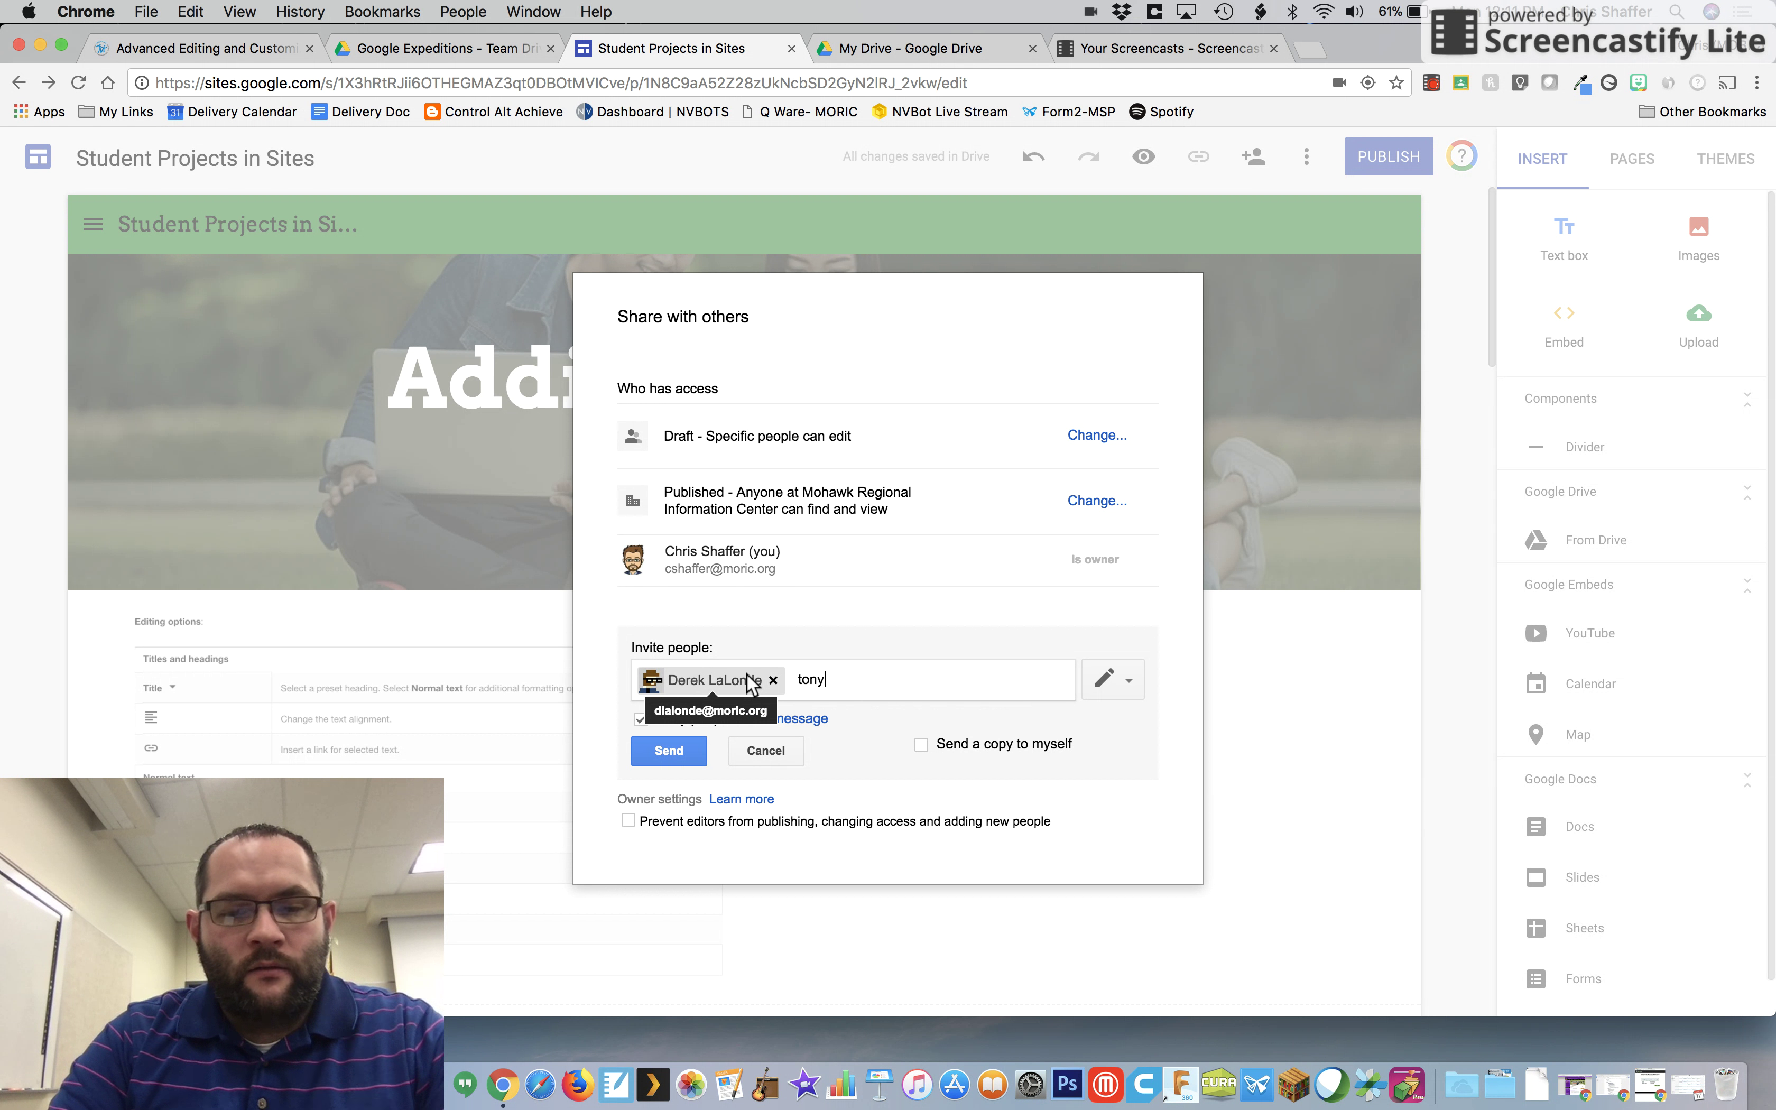
key("BackSpace")
key("BackSpace")
key("BackSpace")
key("BackSpace")
type("anthony")
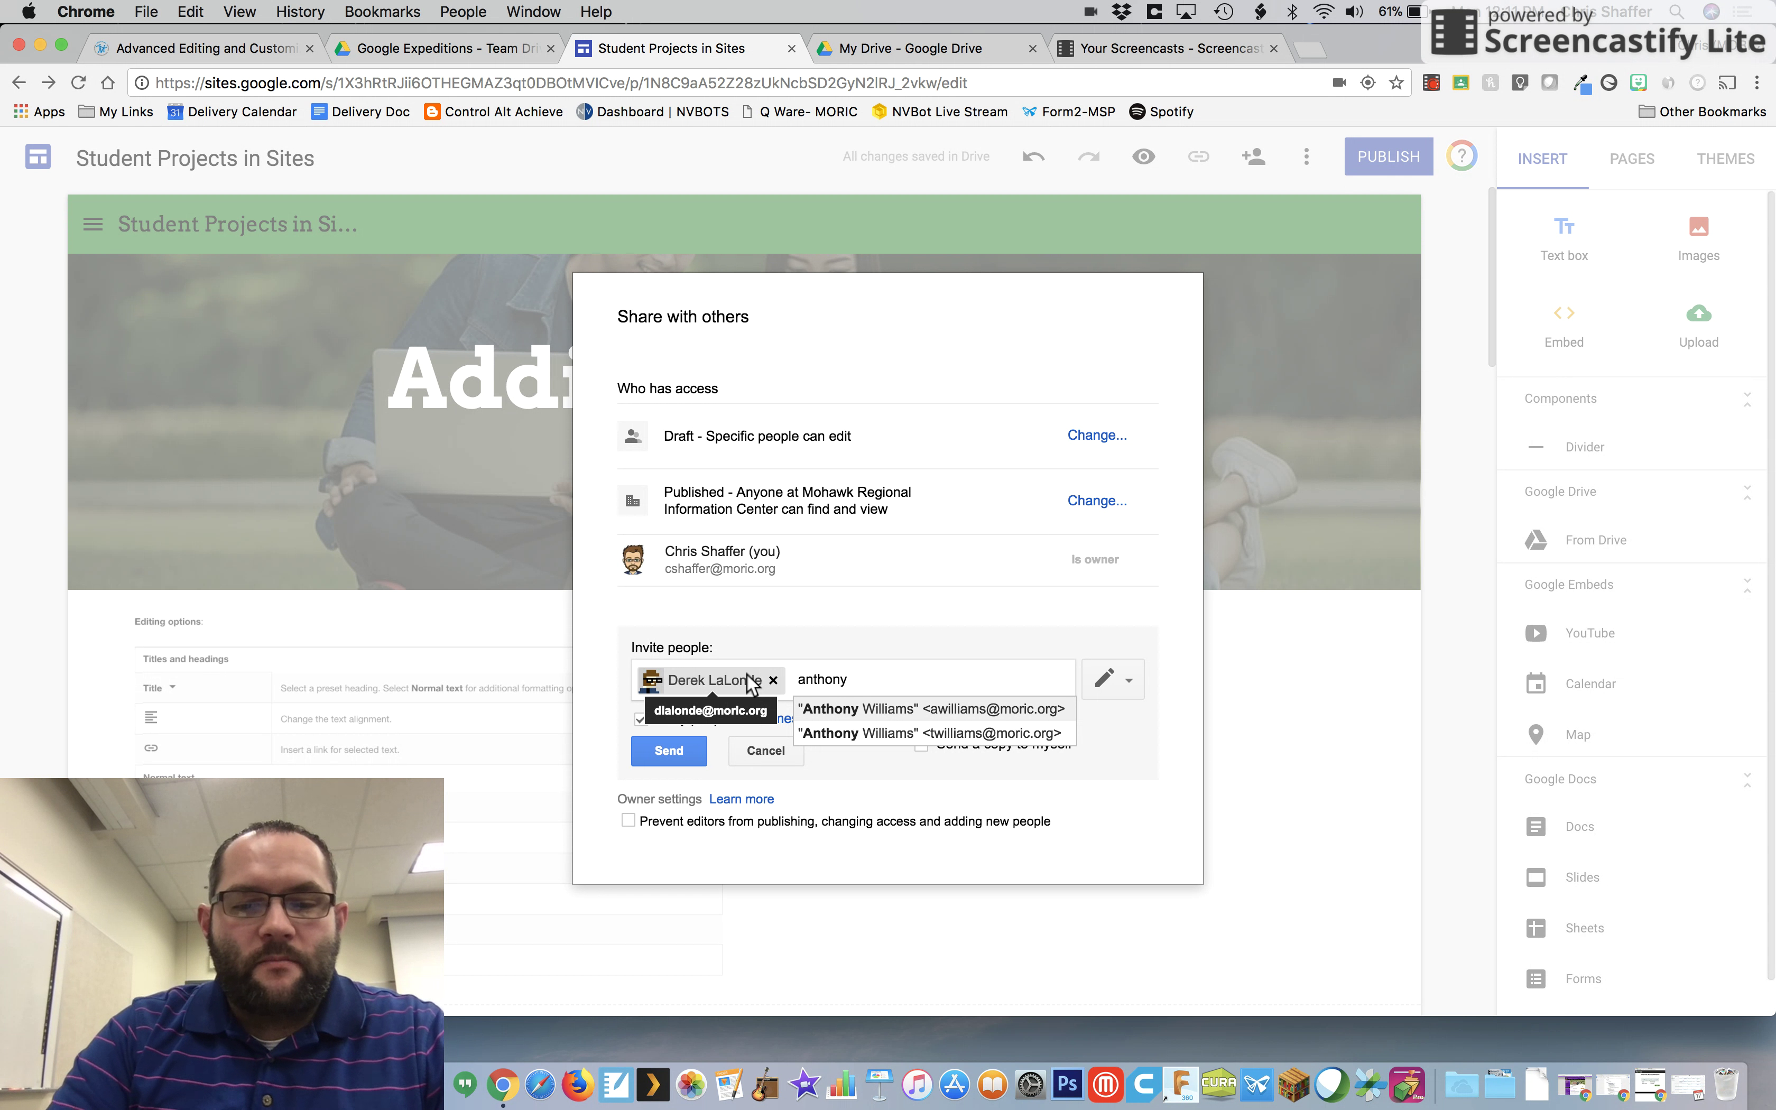
key("Return")
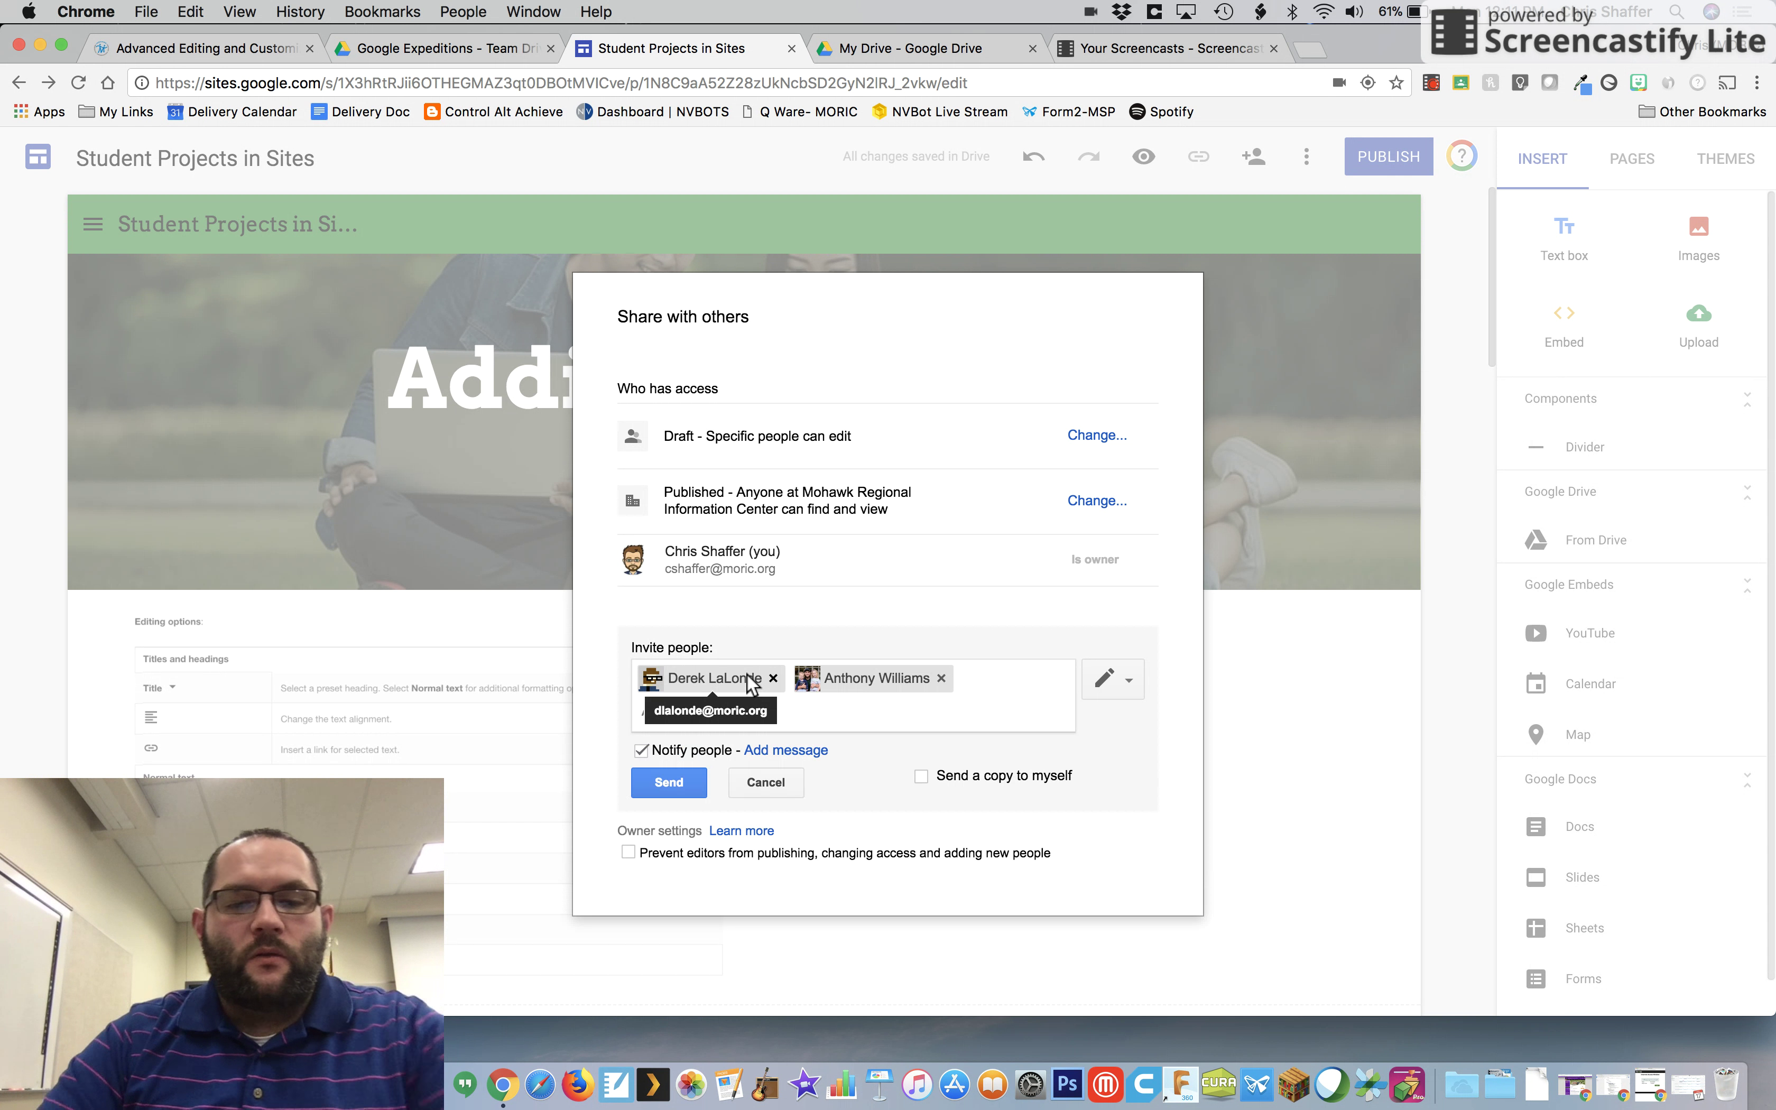
Step: Turn off Notify people and share the site with the two colleagues without sending invitations
left_click(644, 751)
left_click(668, 782)
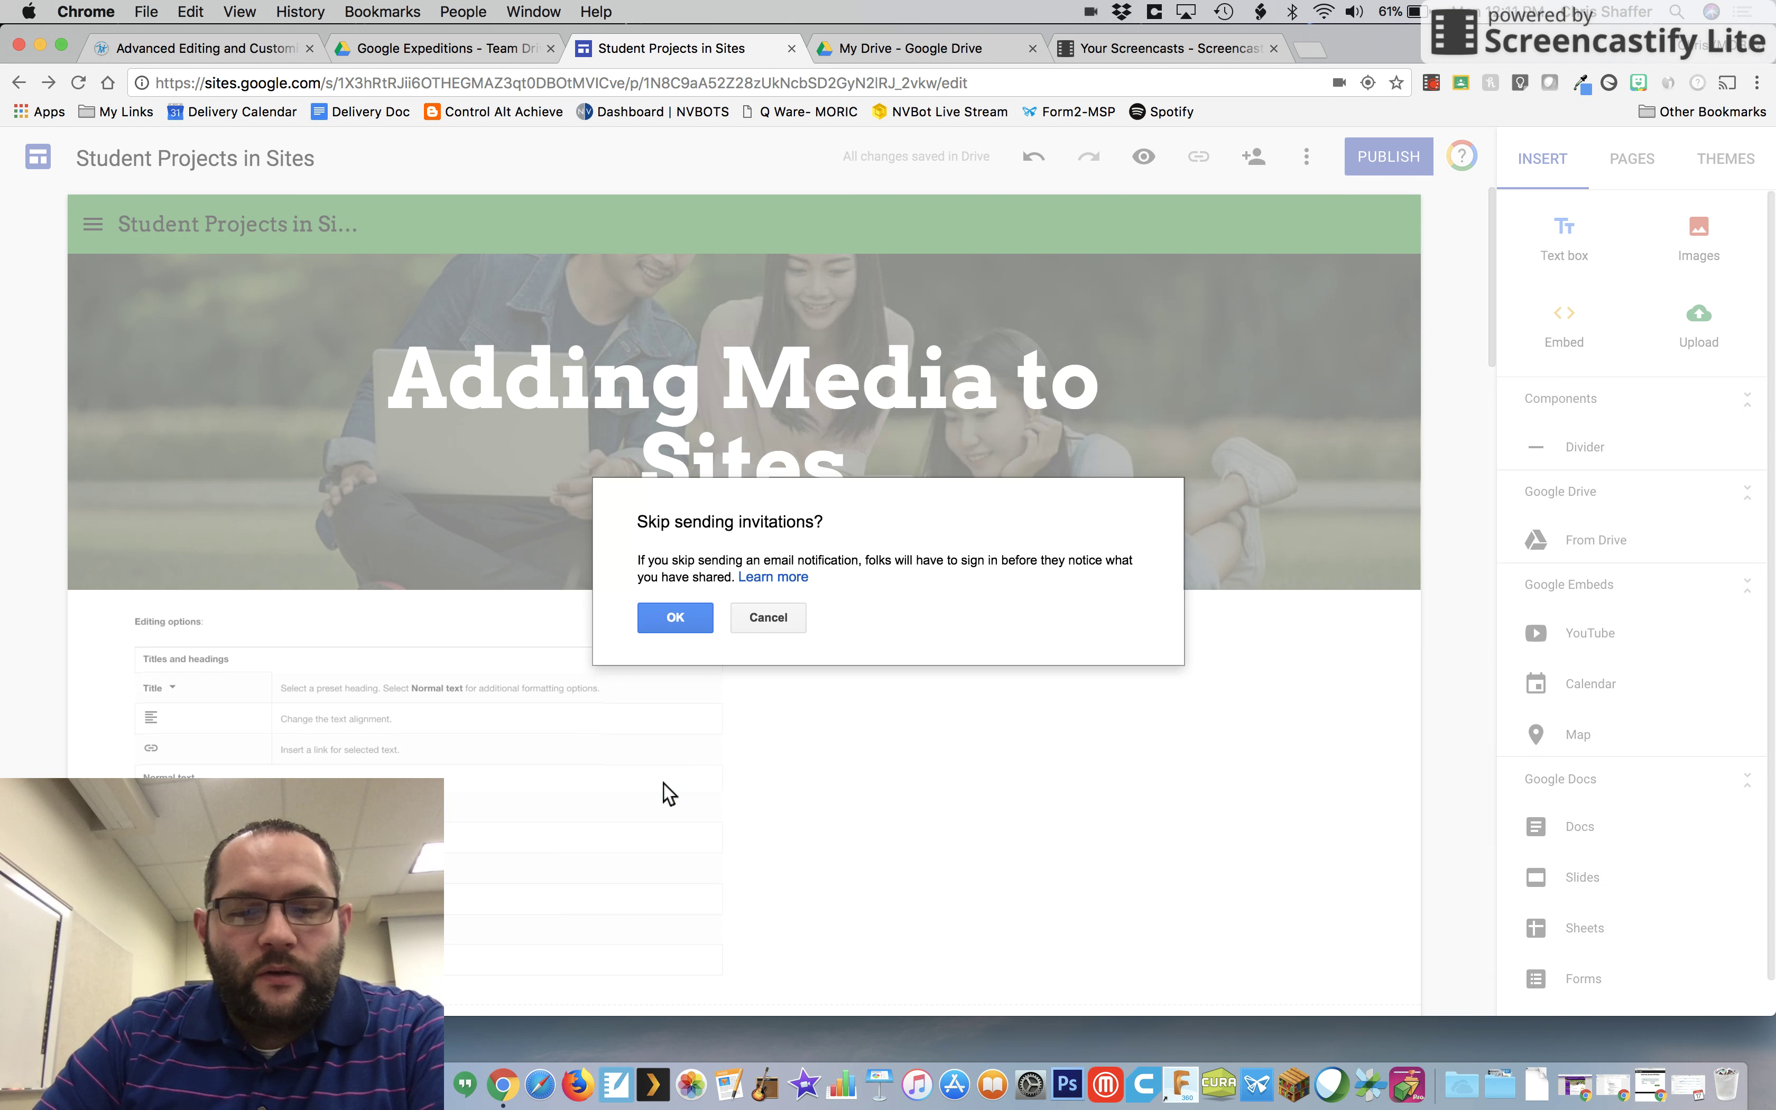
left_click(684, 617)
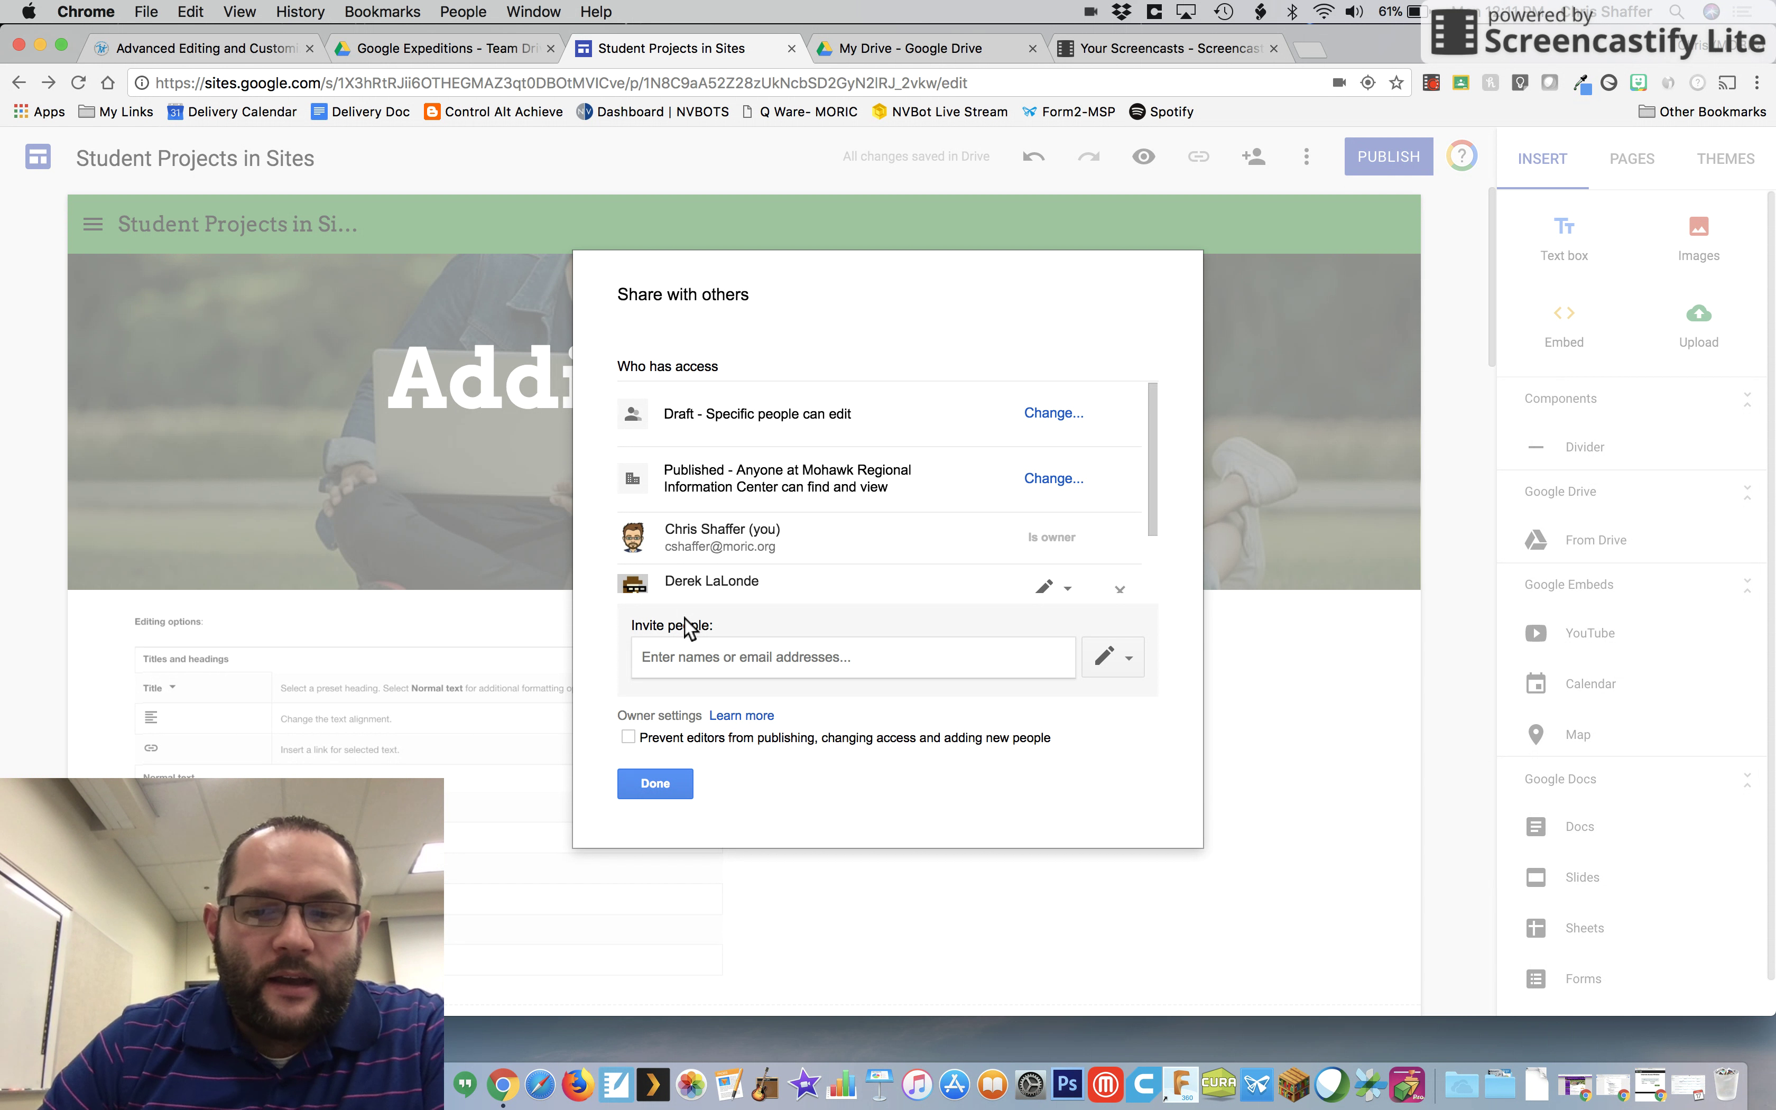
Step: Change the second invited colleague's access to Can view published and save the sharing changes
scroll(886, 534, "down", 1)
scroll(887, 534, "down", 2)
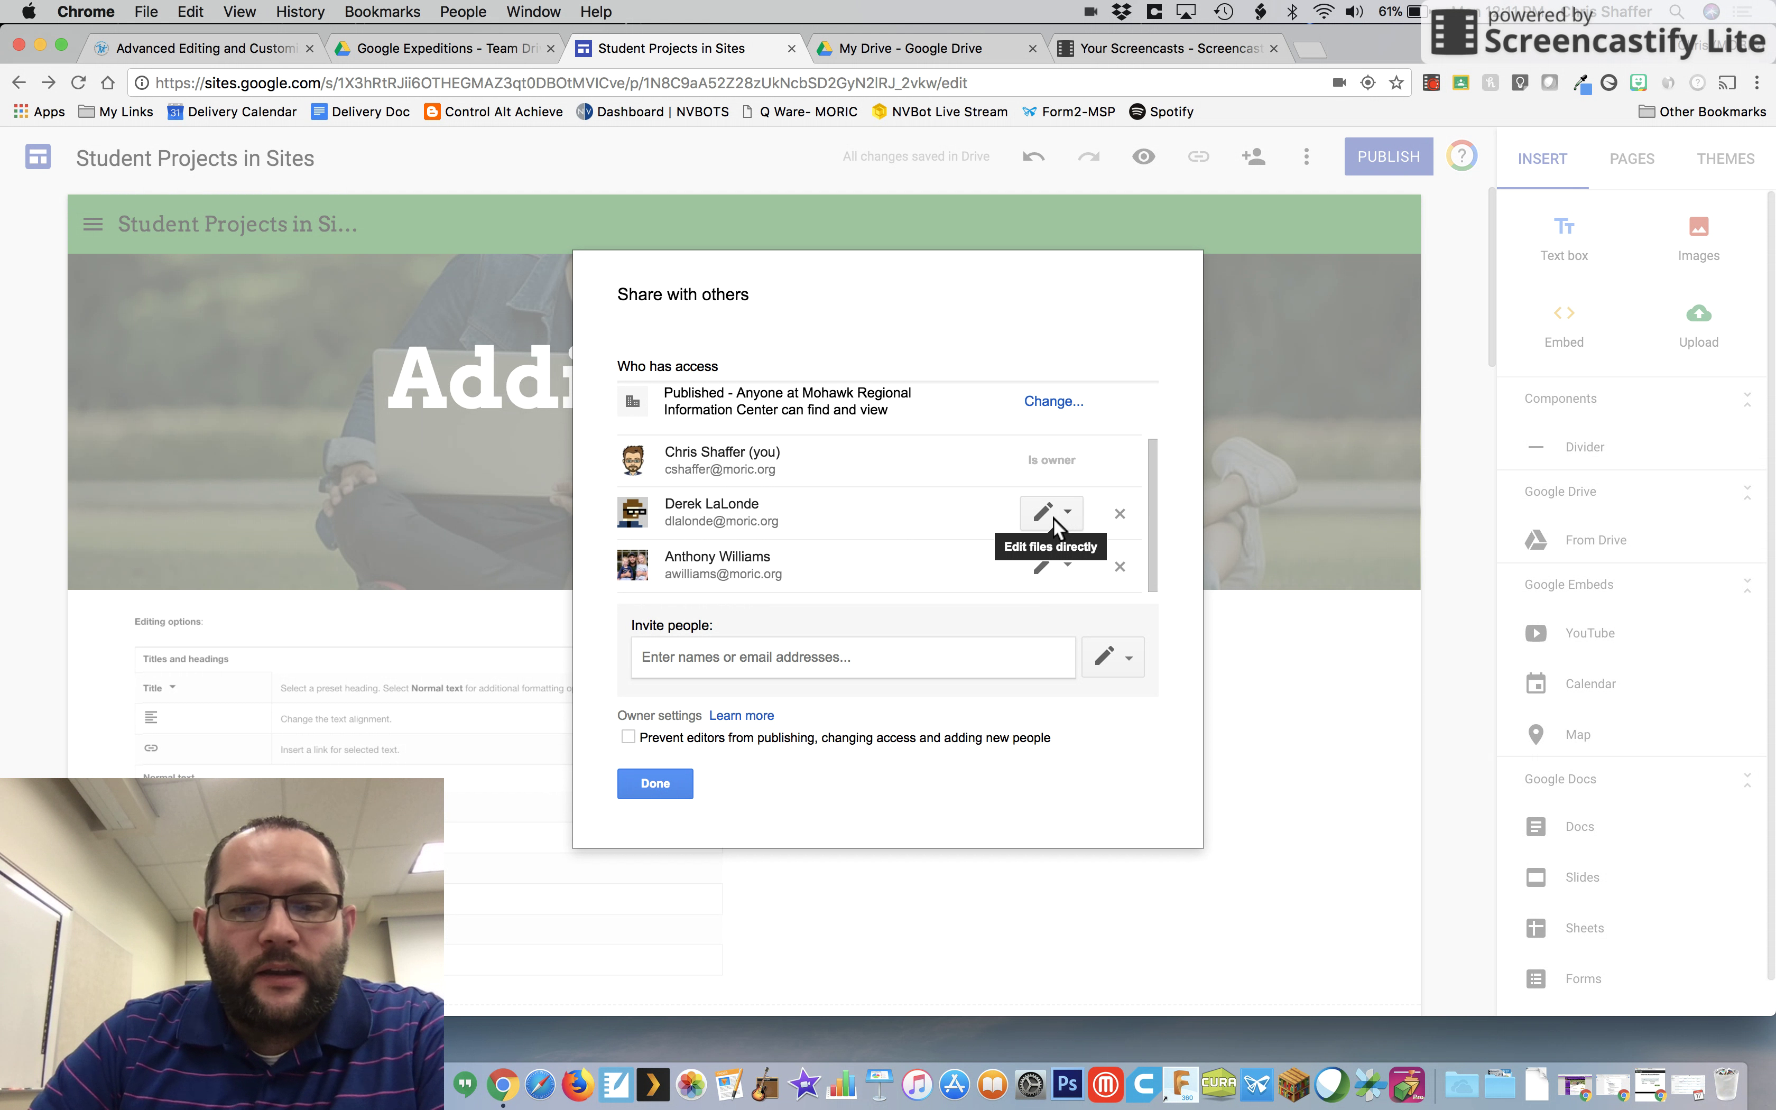
left_click(1064, 564)
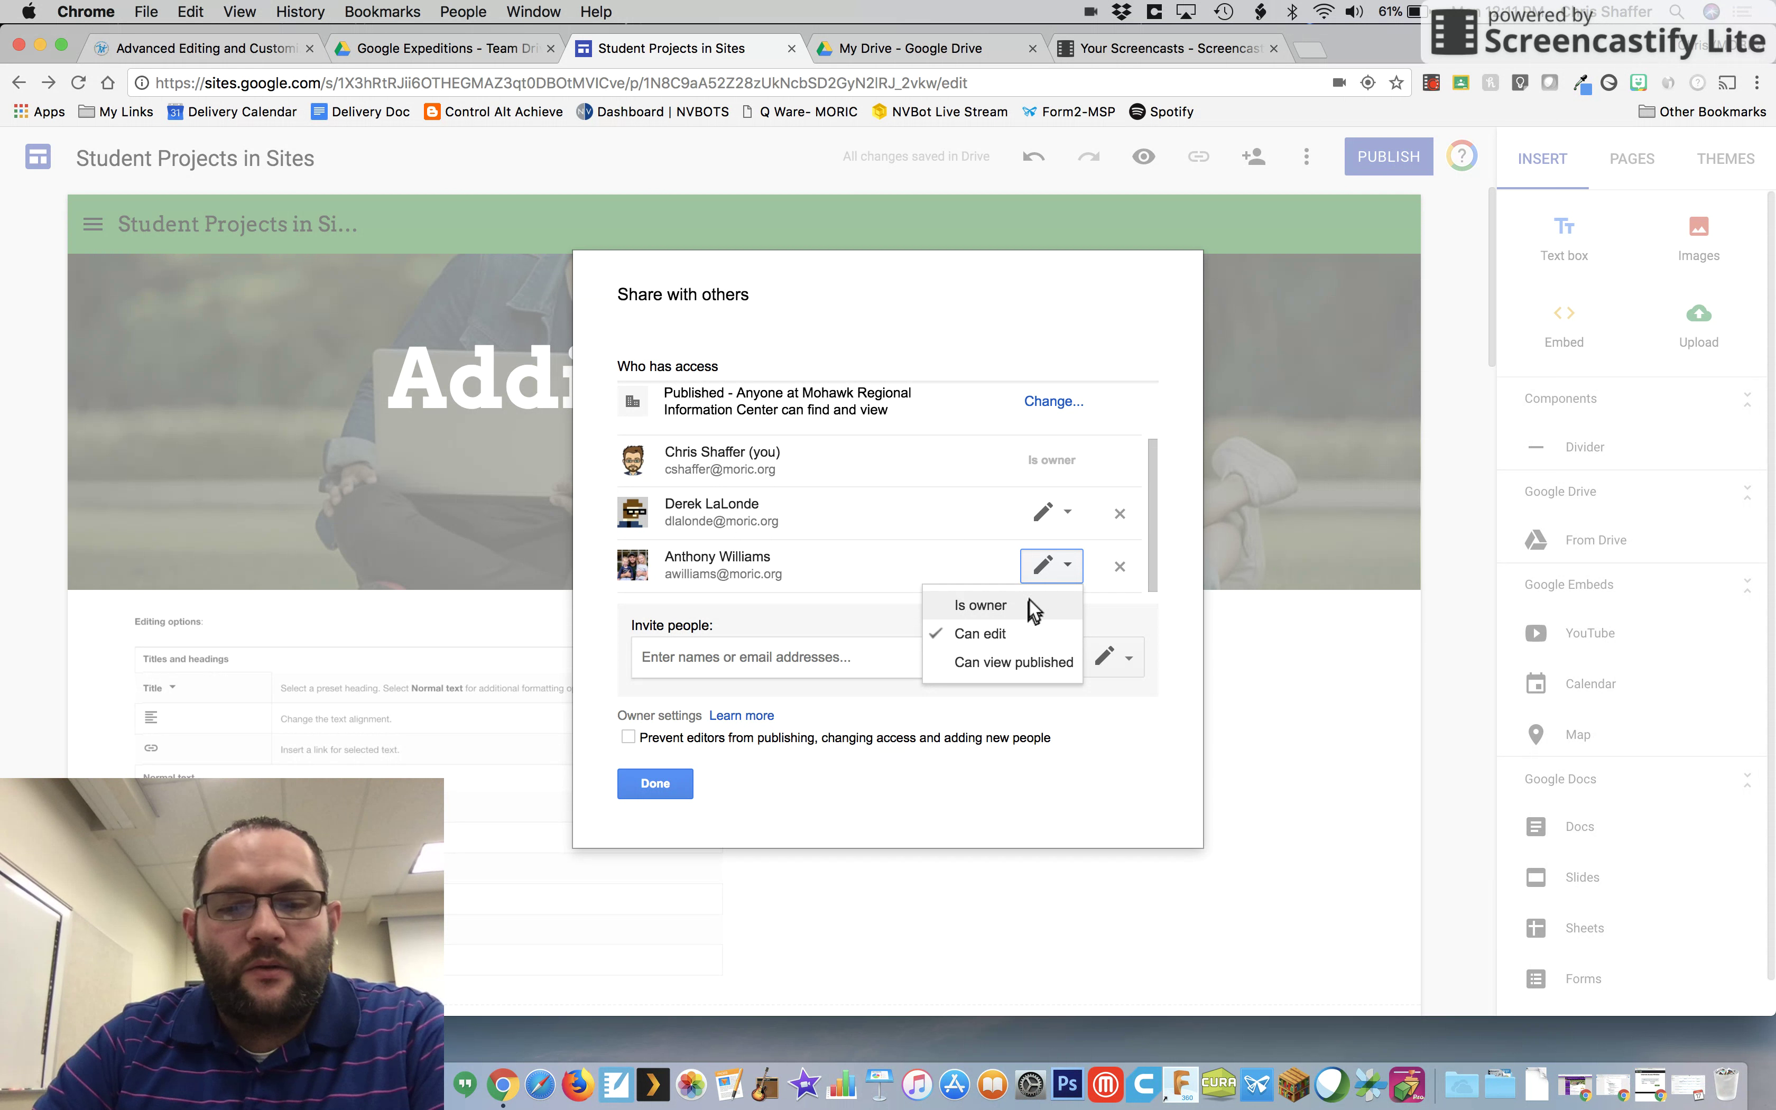
left_click(1029, 664)
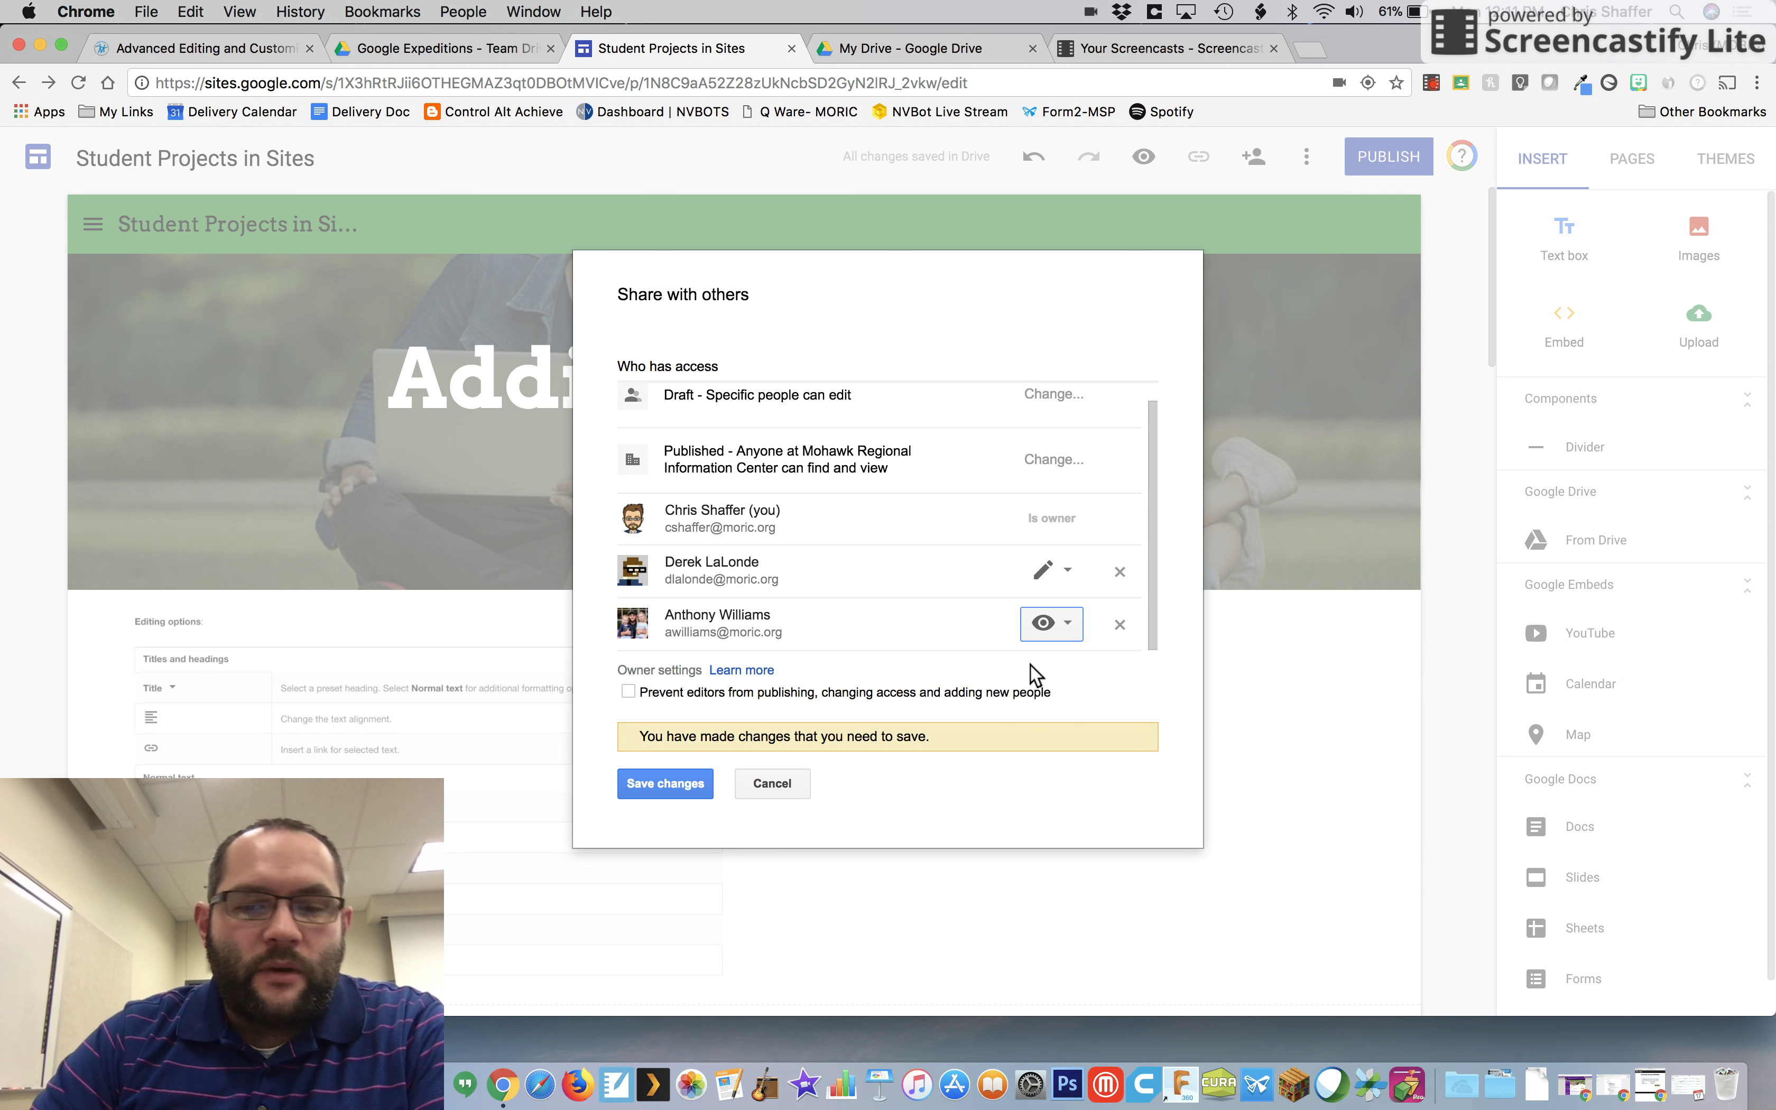
left_click(689, 785)
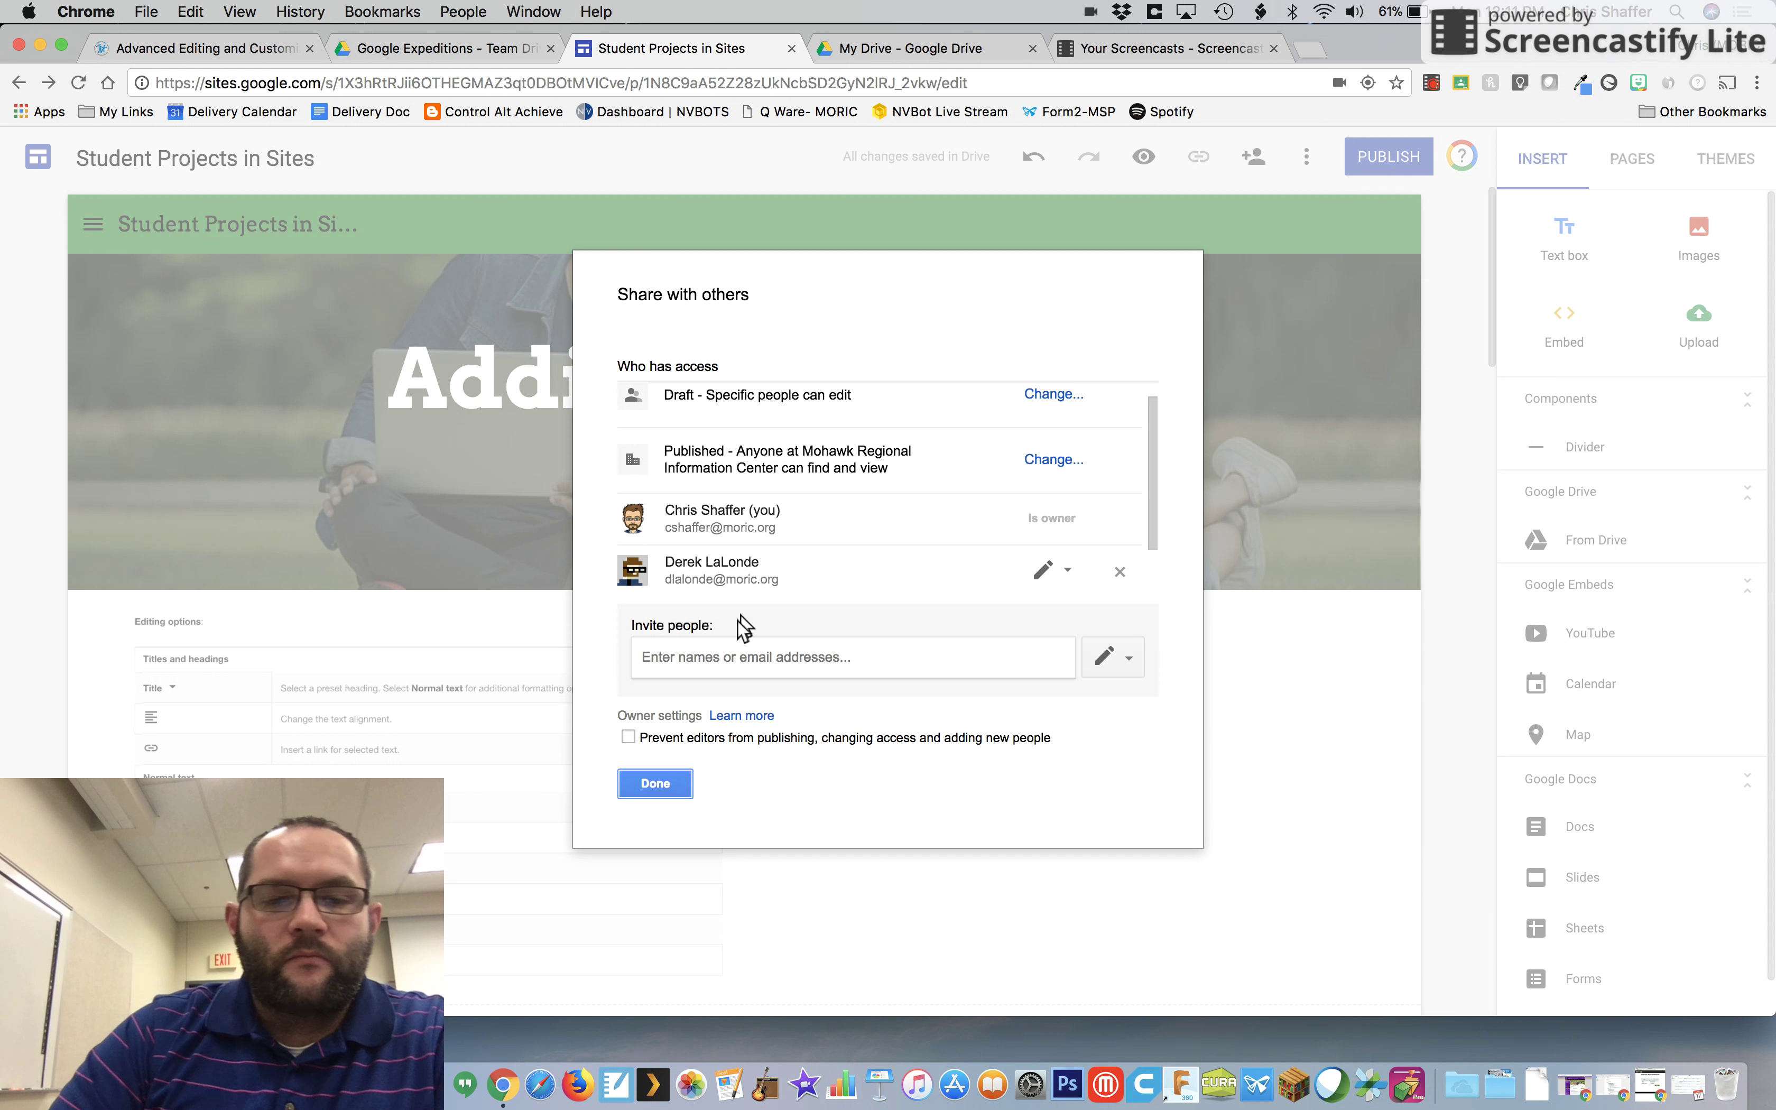
Step: Remove the second invited colleague from the site's access list, save the changes and close the sharing settings
scroll(923, 534, "down", 2)
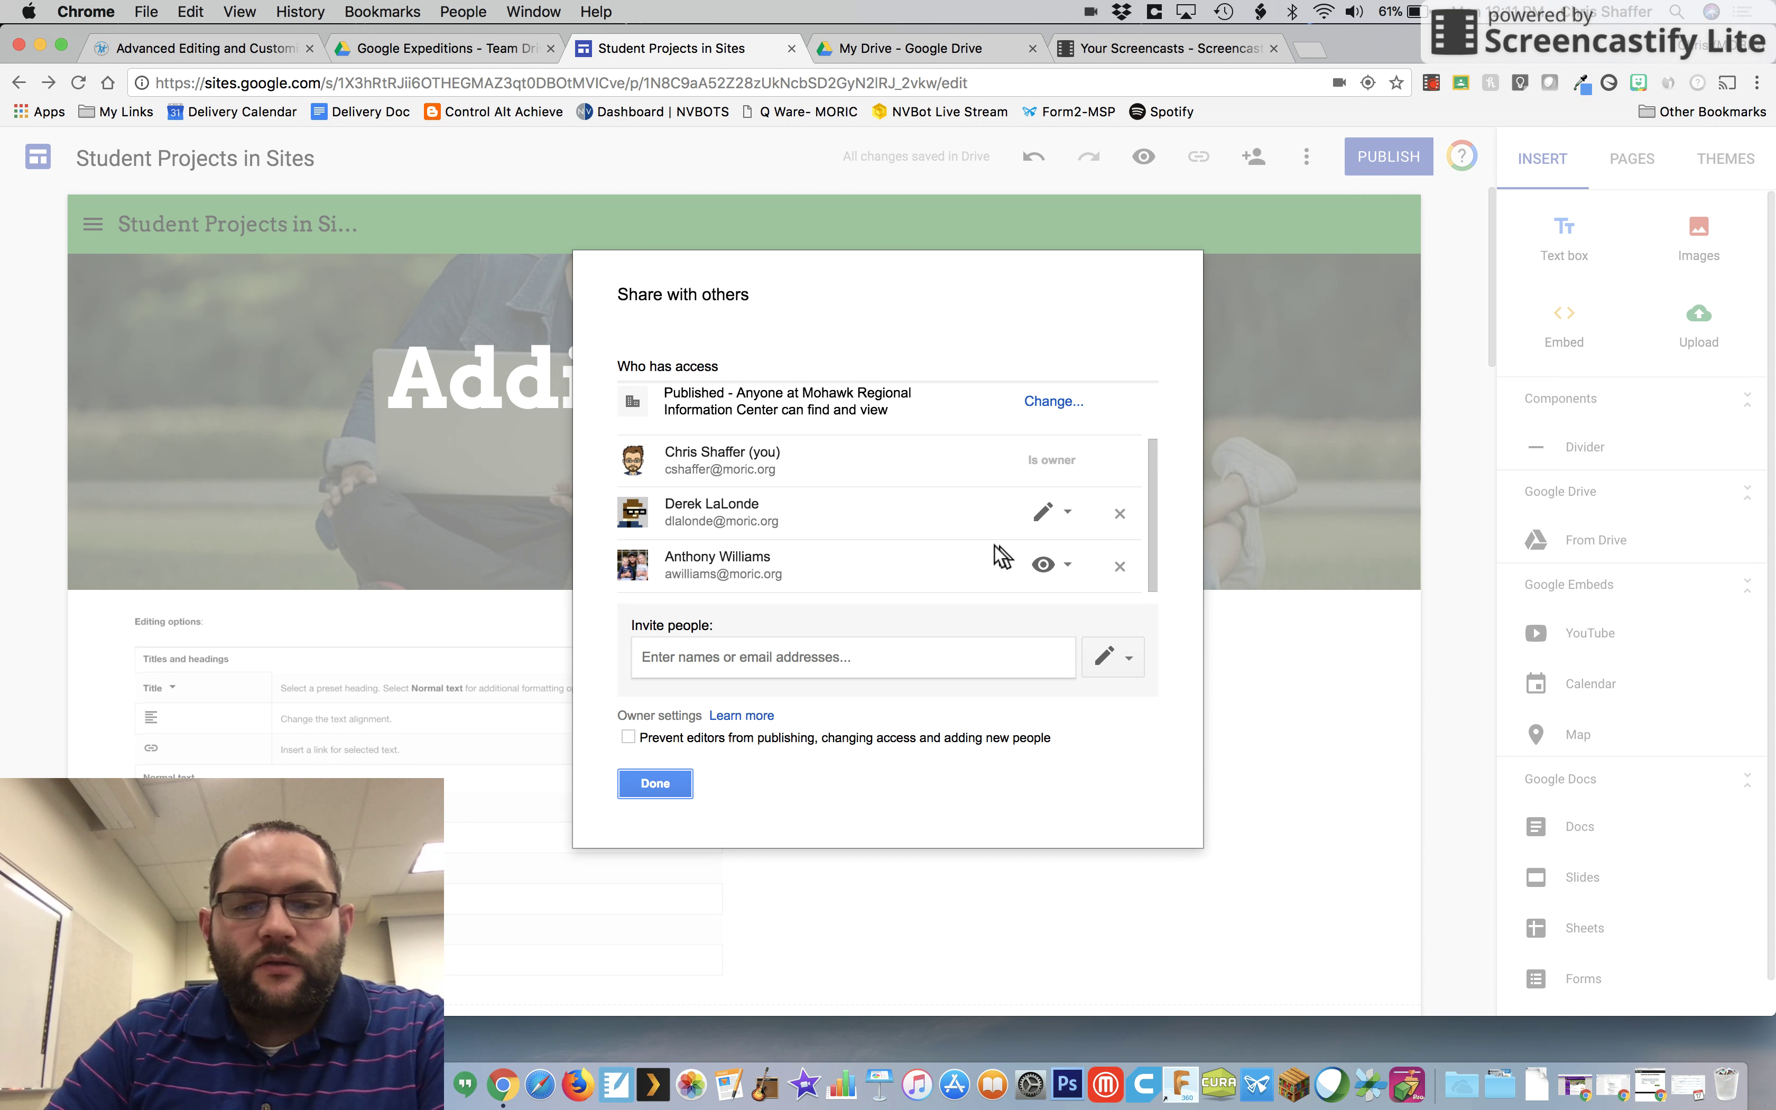
left_click(1119, 566)
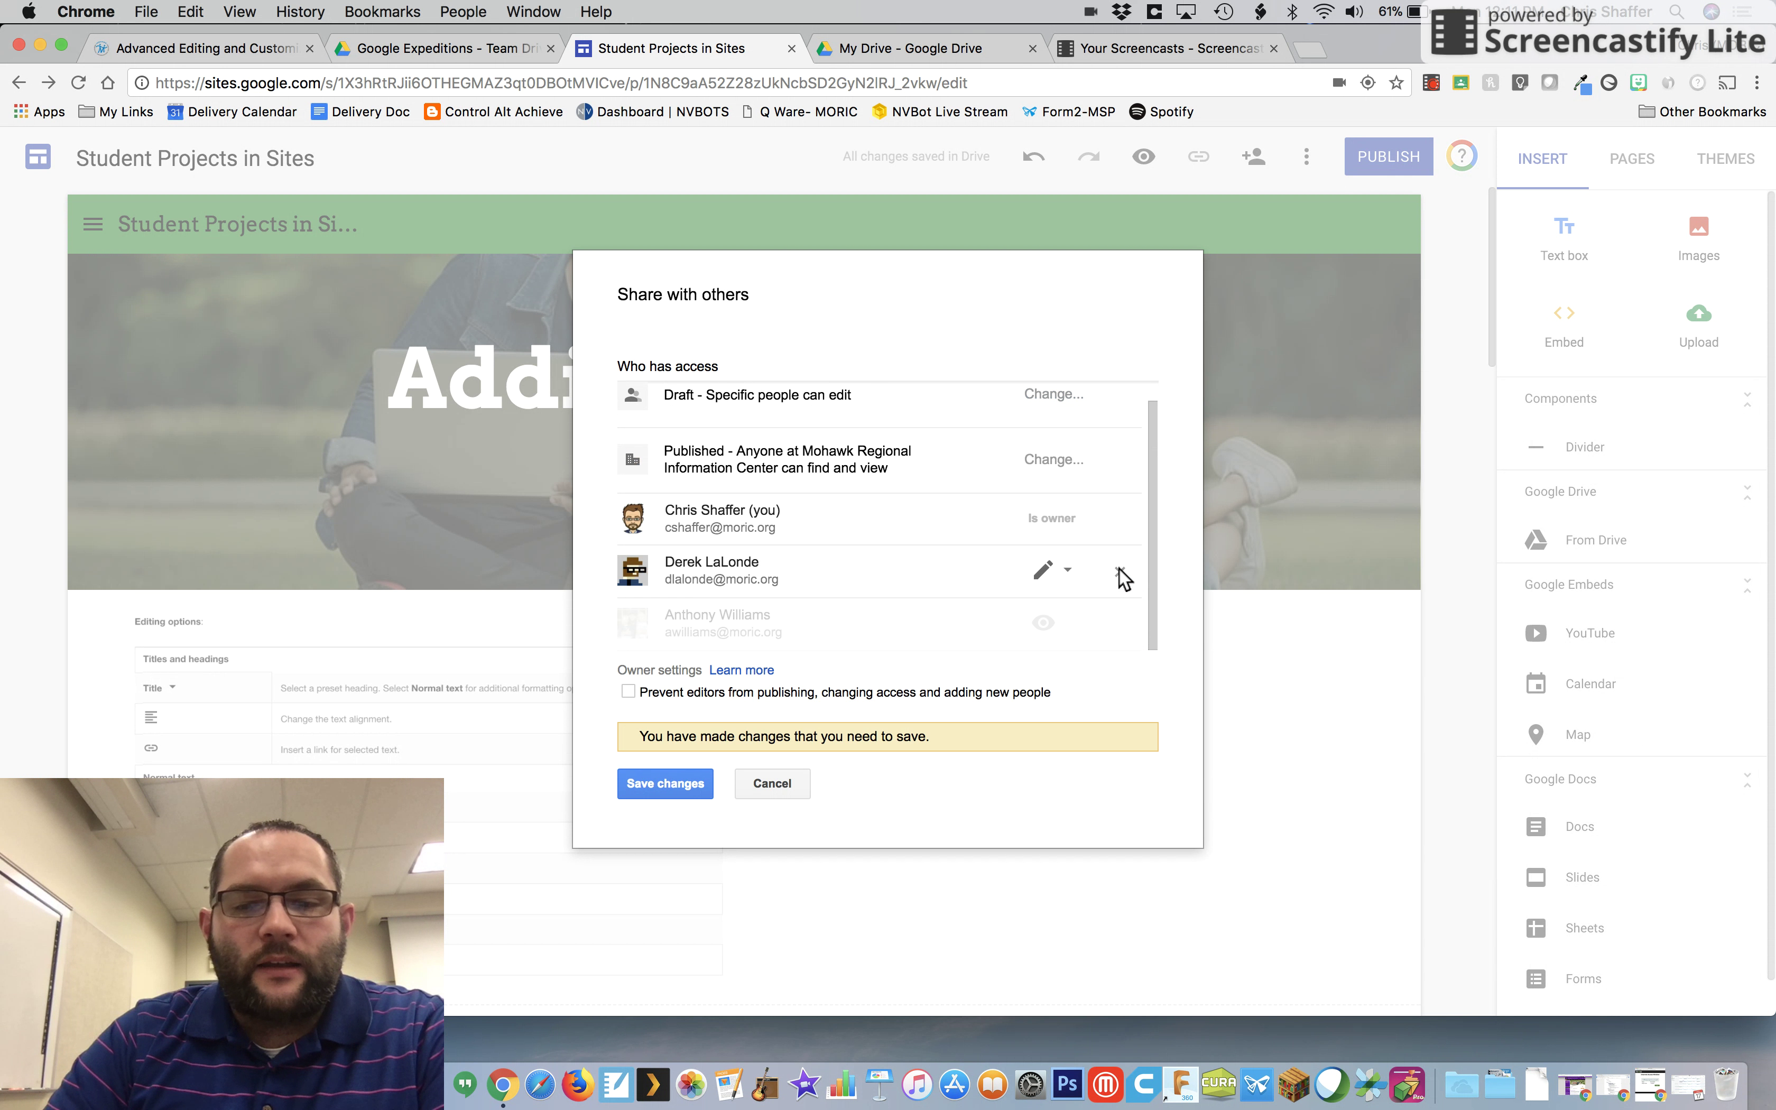
left_click(685, 787)
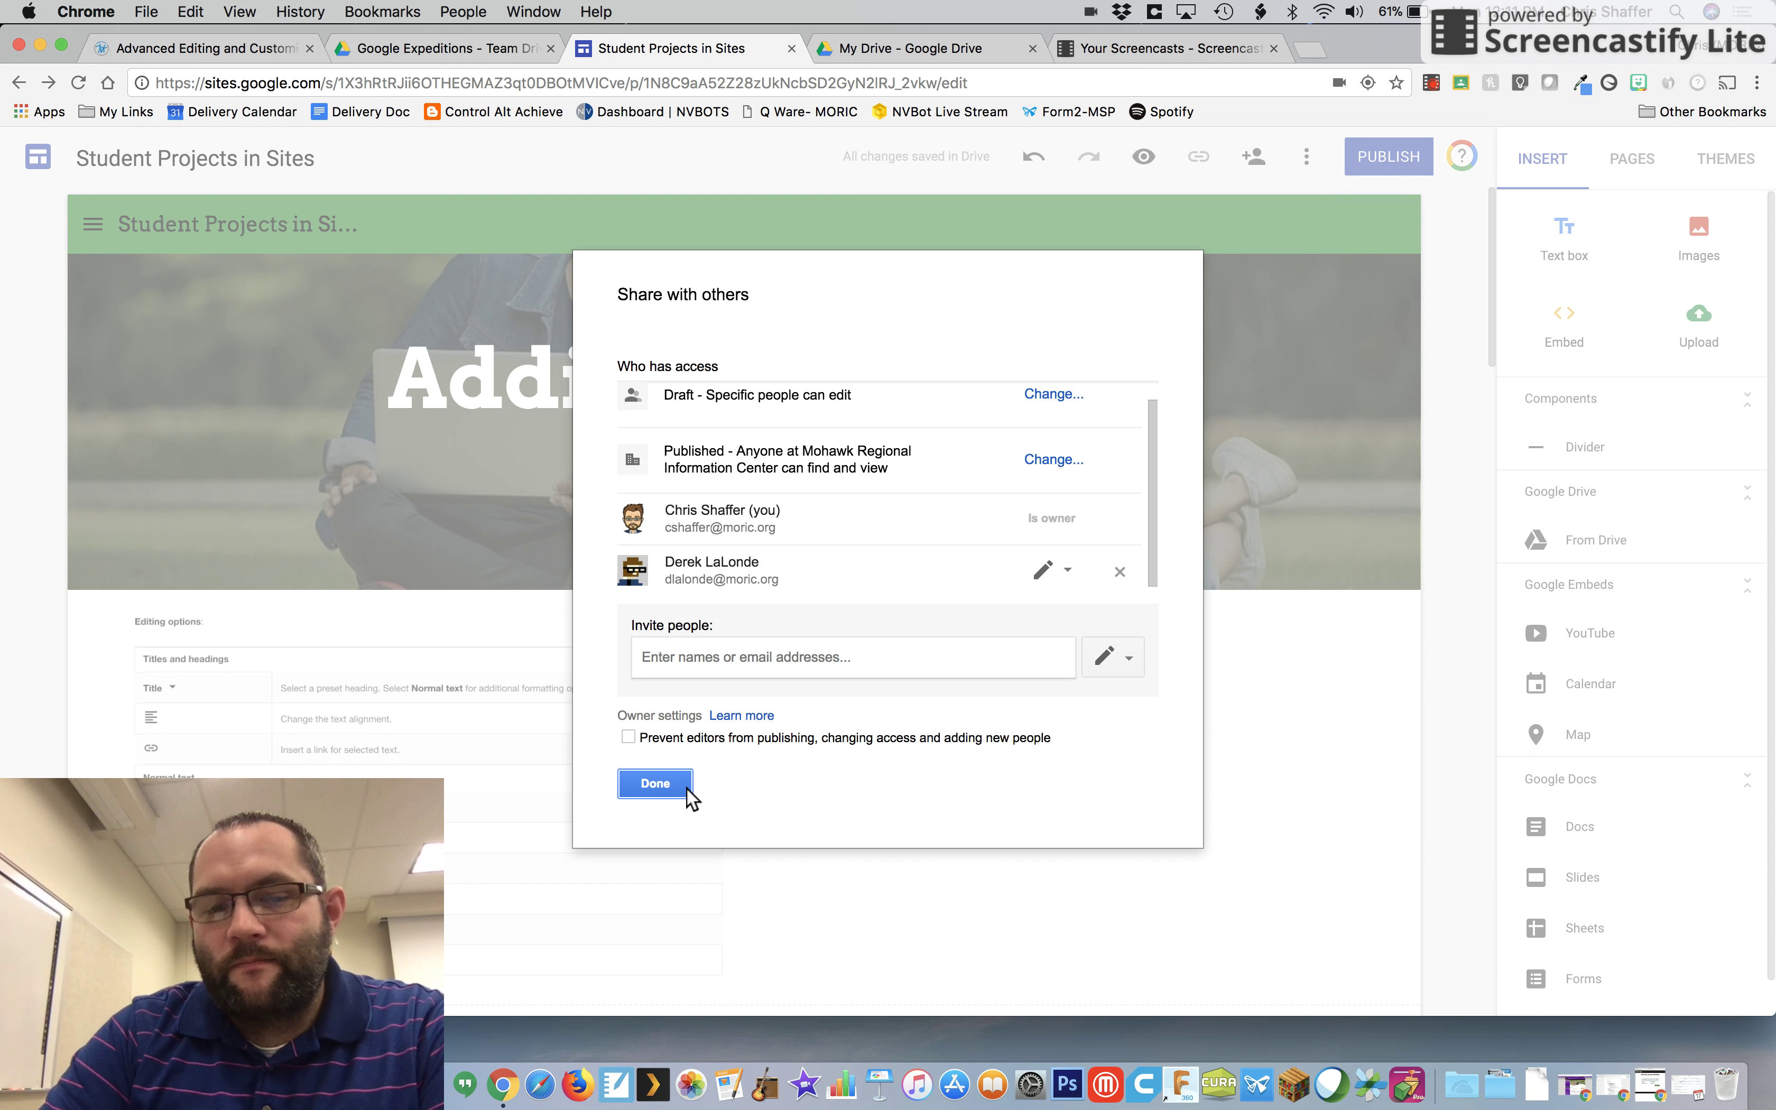
left_click(682, 787)
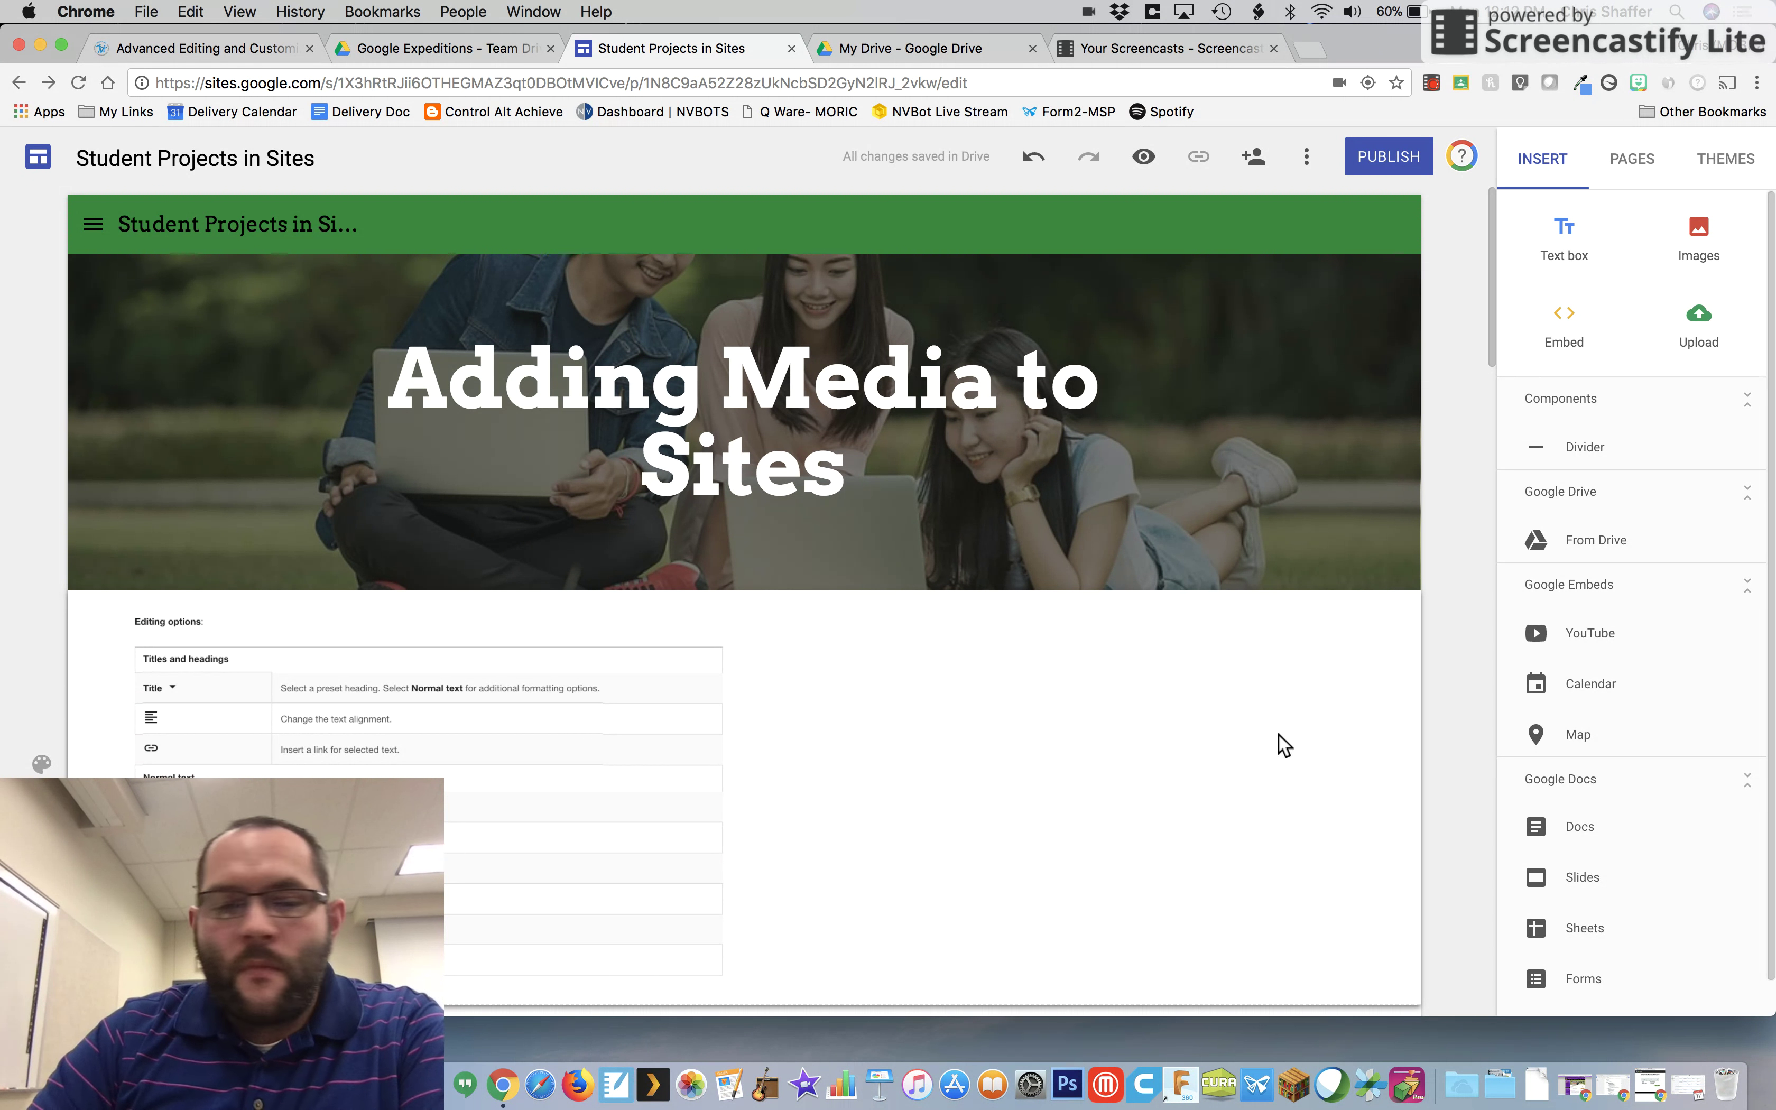
Step: Give the section holding the embedded Drive folder a dark background, and check the page in the site preview
scroll(1142, 678, "down", 5)
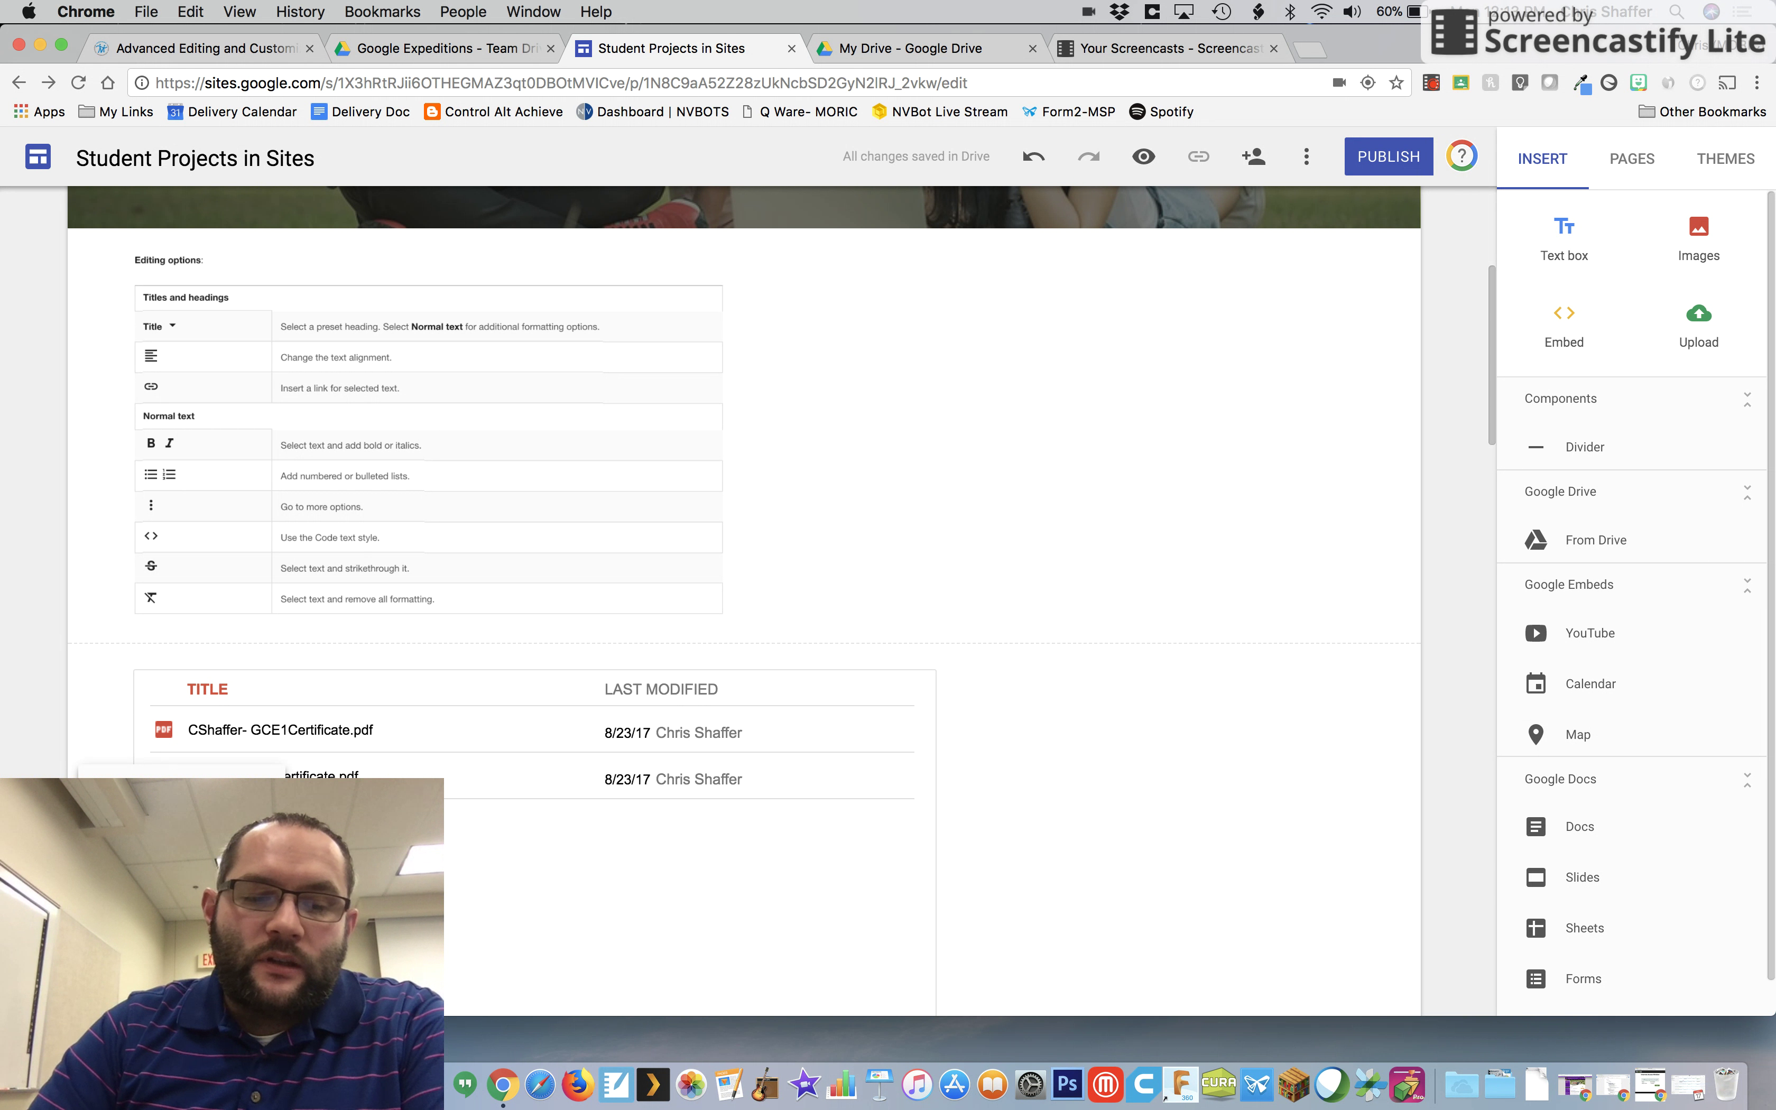
left_click(169, 887)
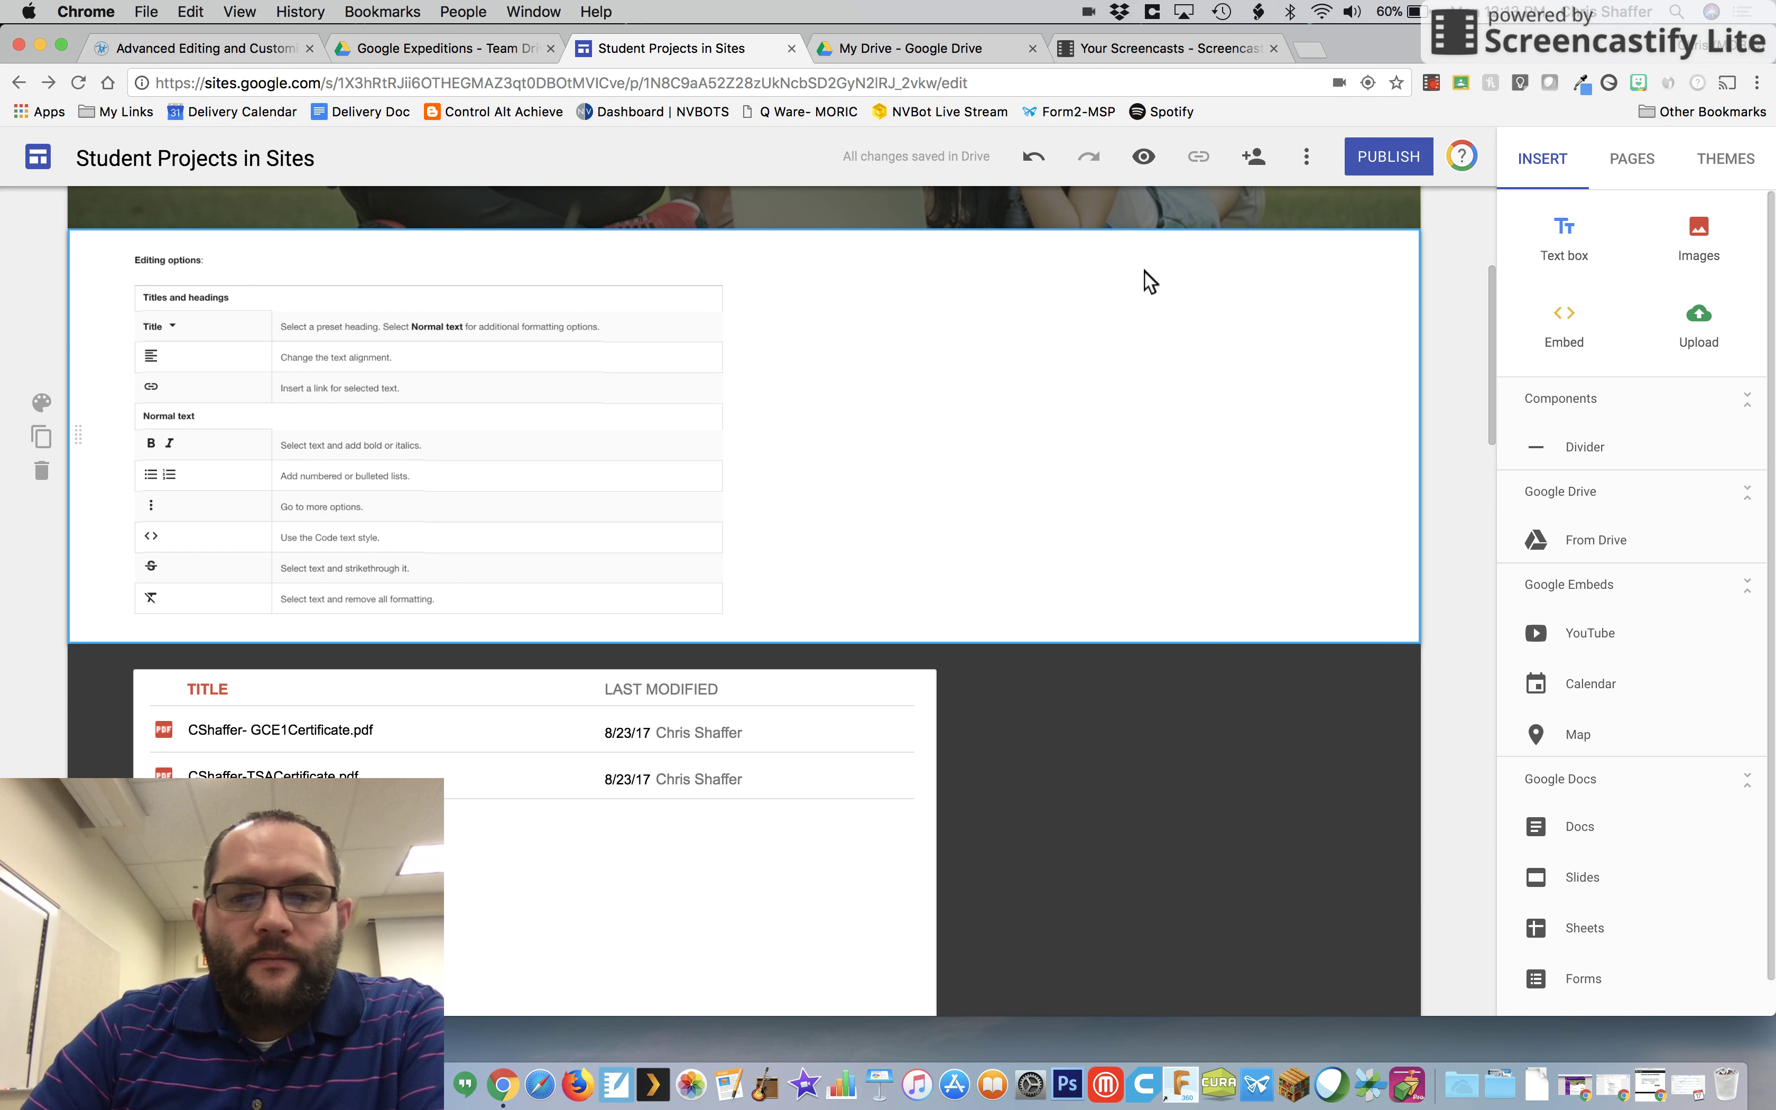
left_click(1144, 152)
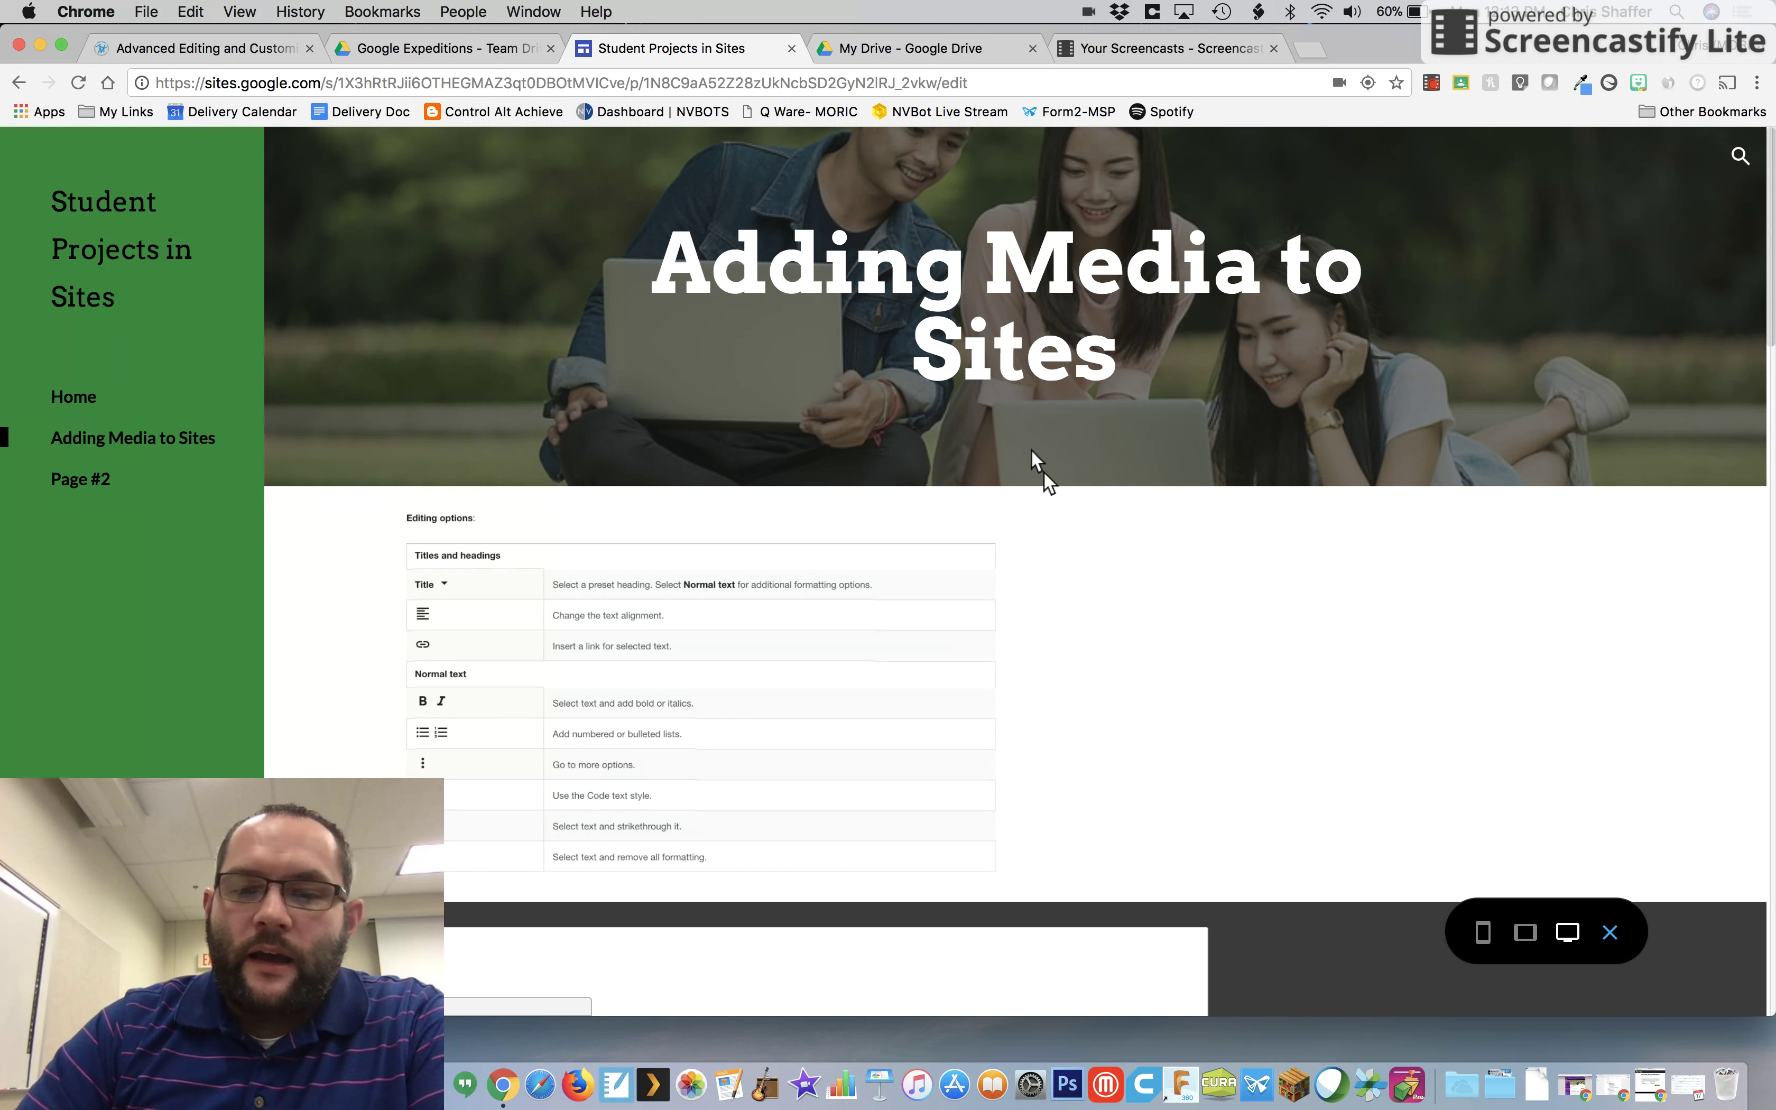
scroll(1200, 629, "down", 4)
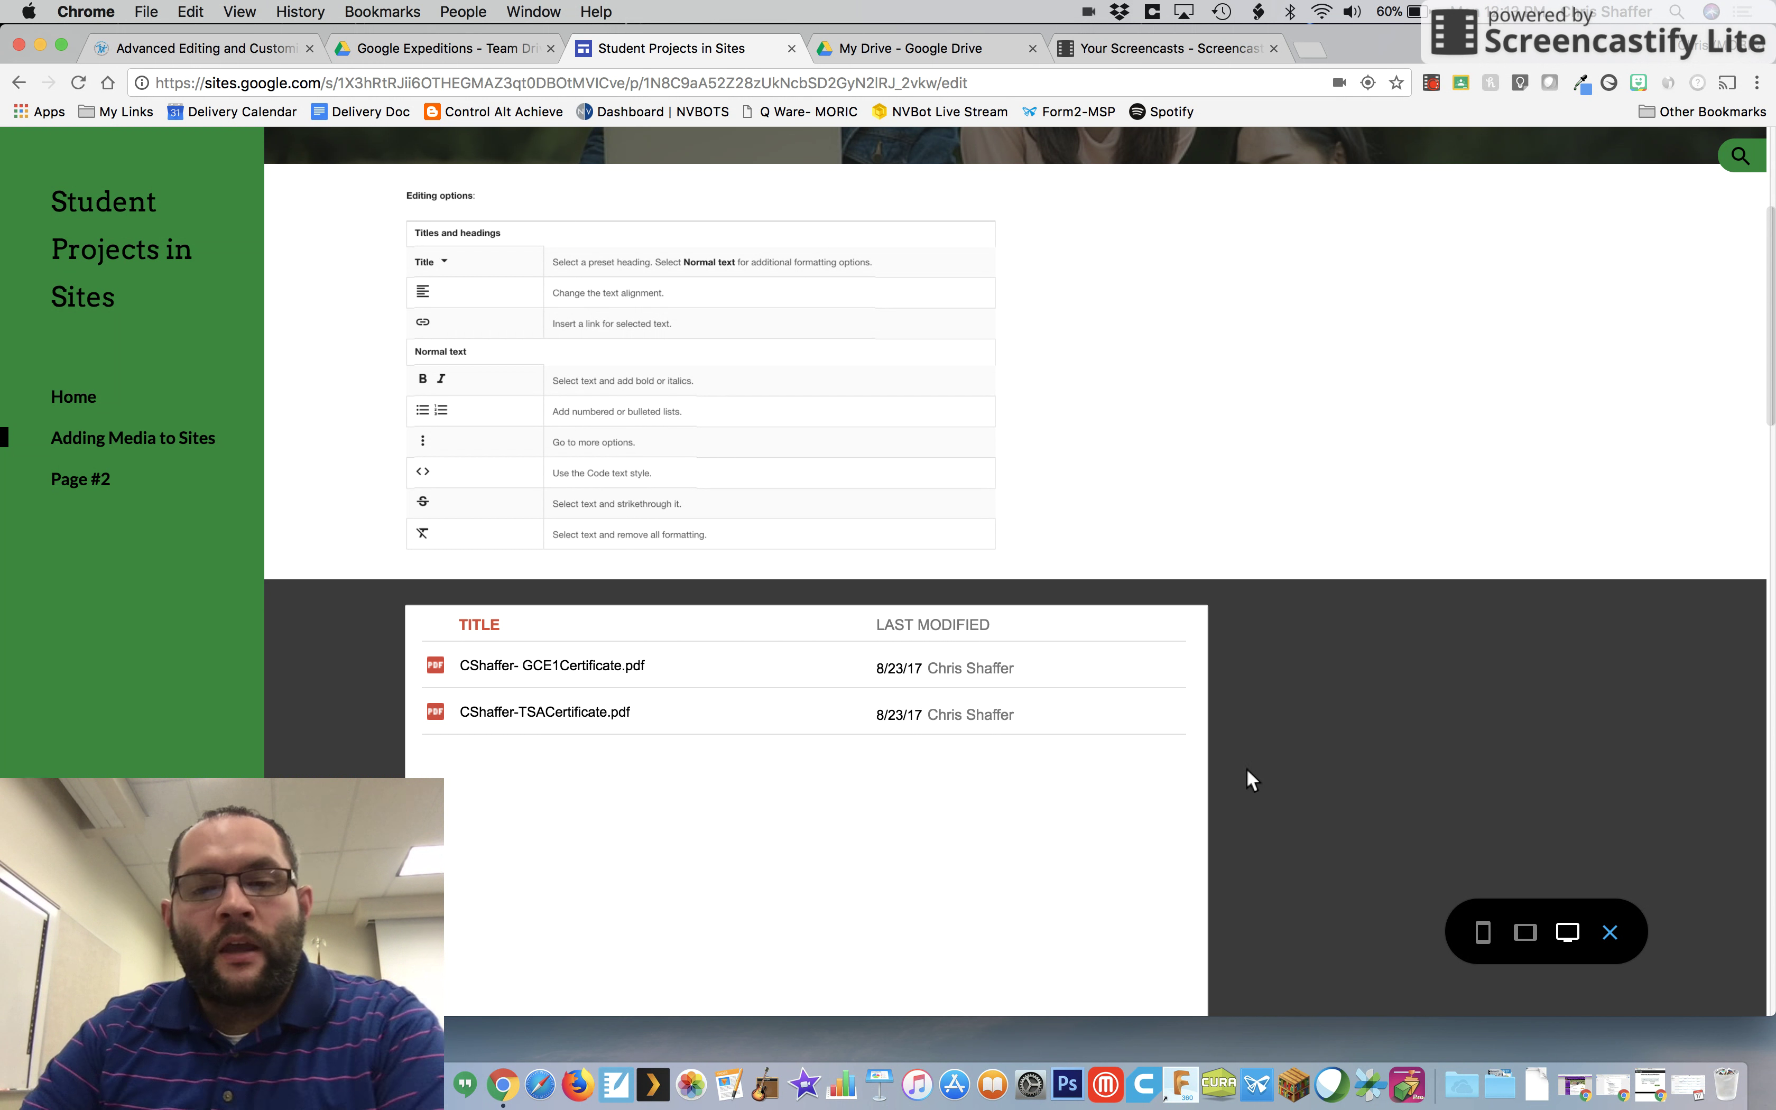
left_click(1612, 928)
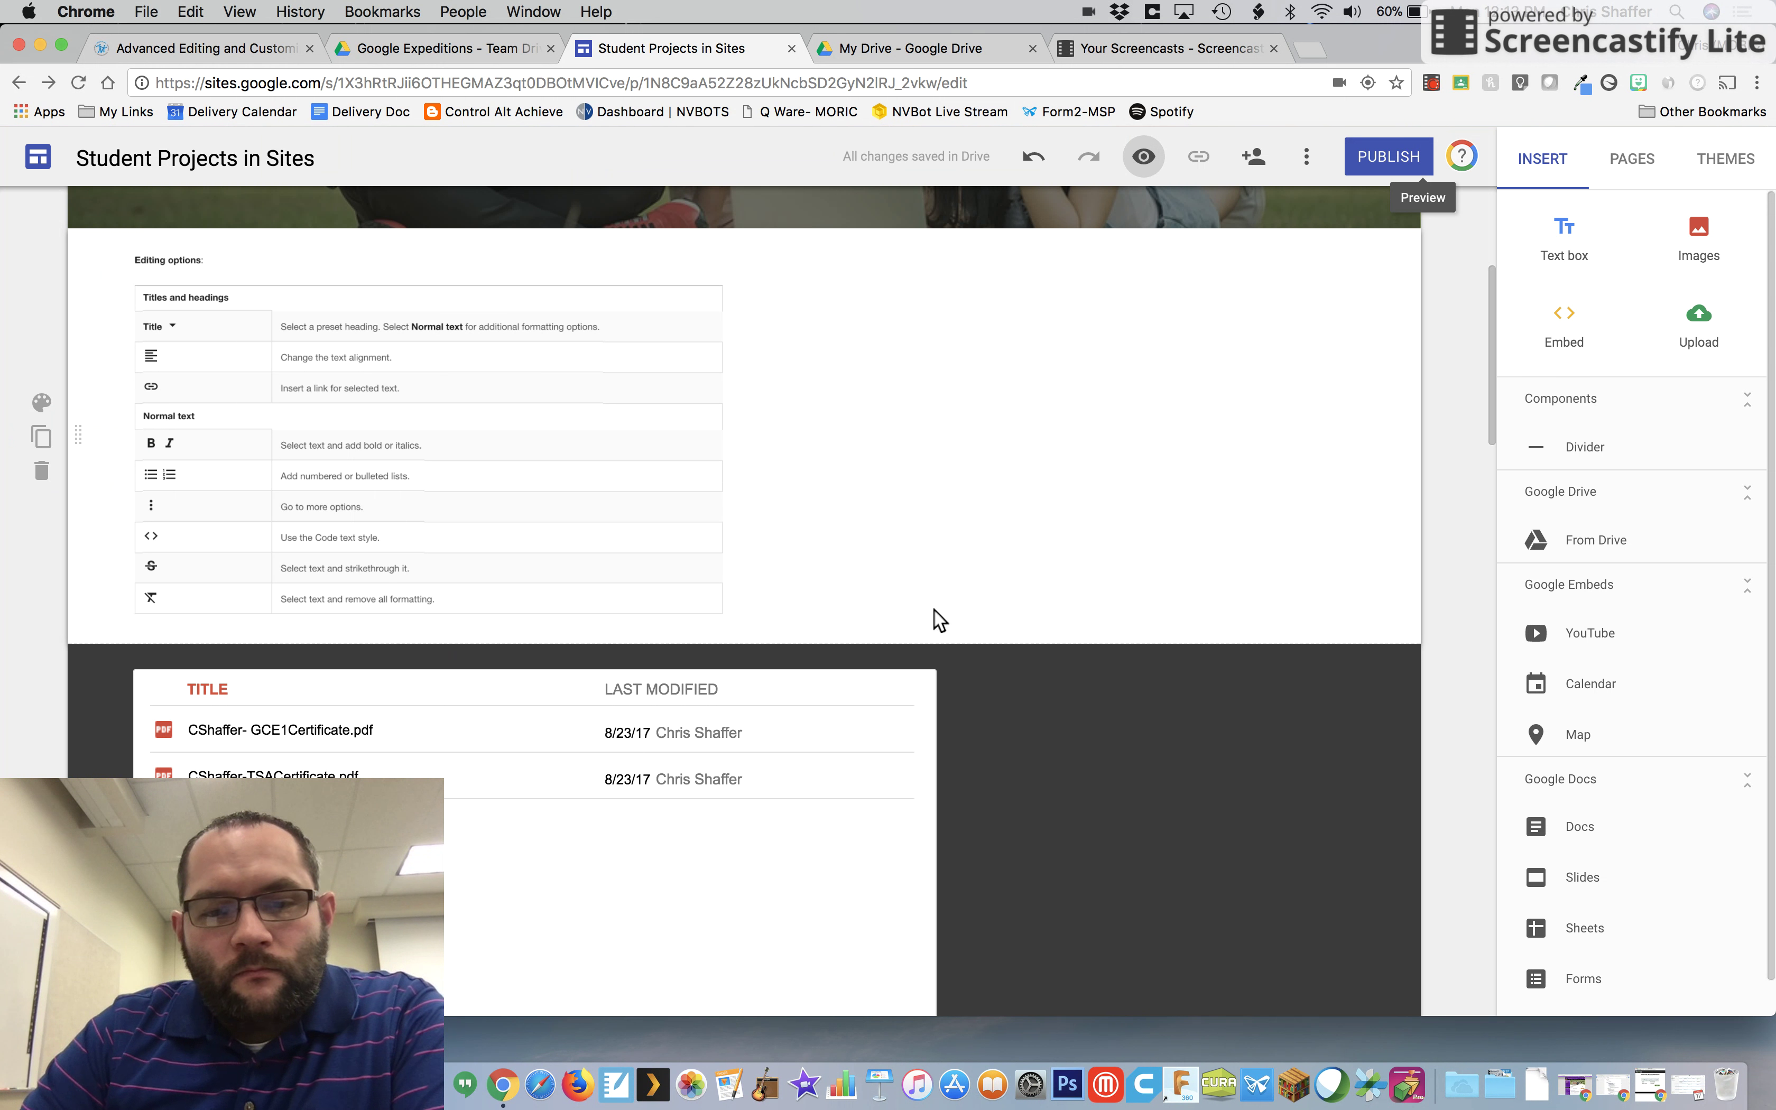
Step: Add a text box beside the Editing options table containing "This is text on the page."
scroll(933, 610, "down", 10)
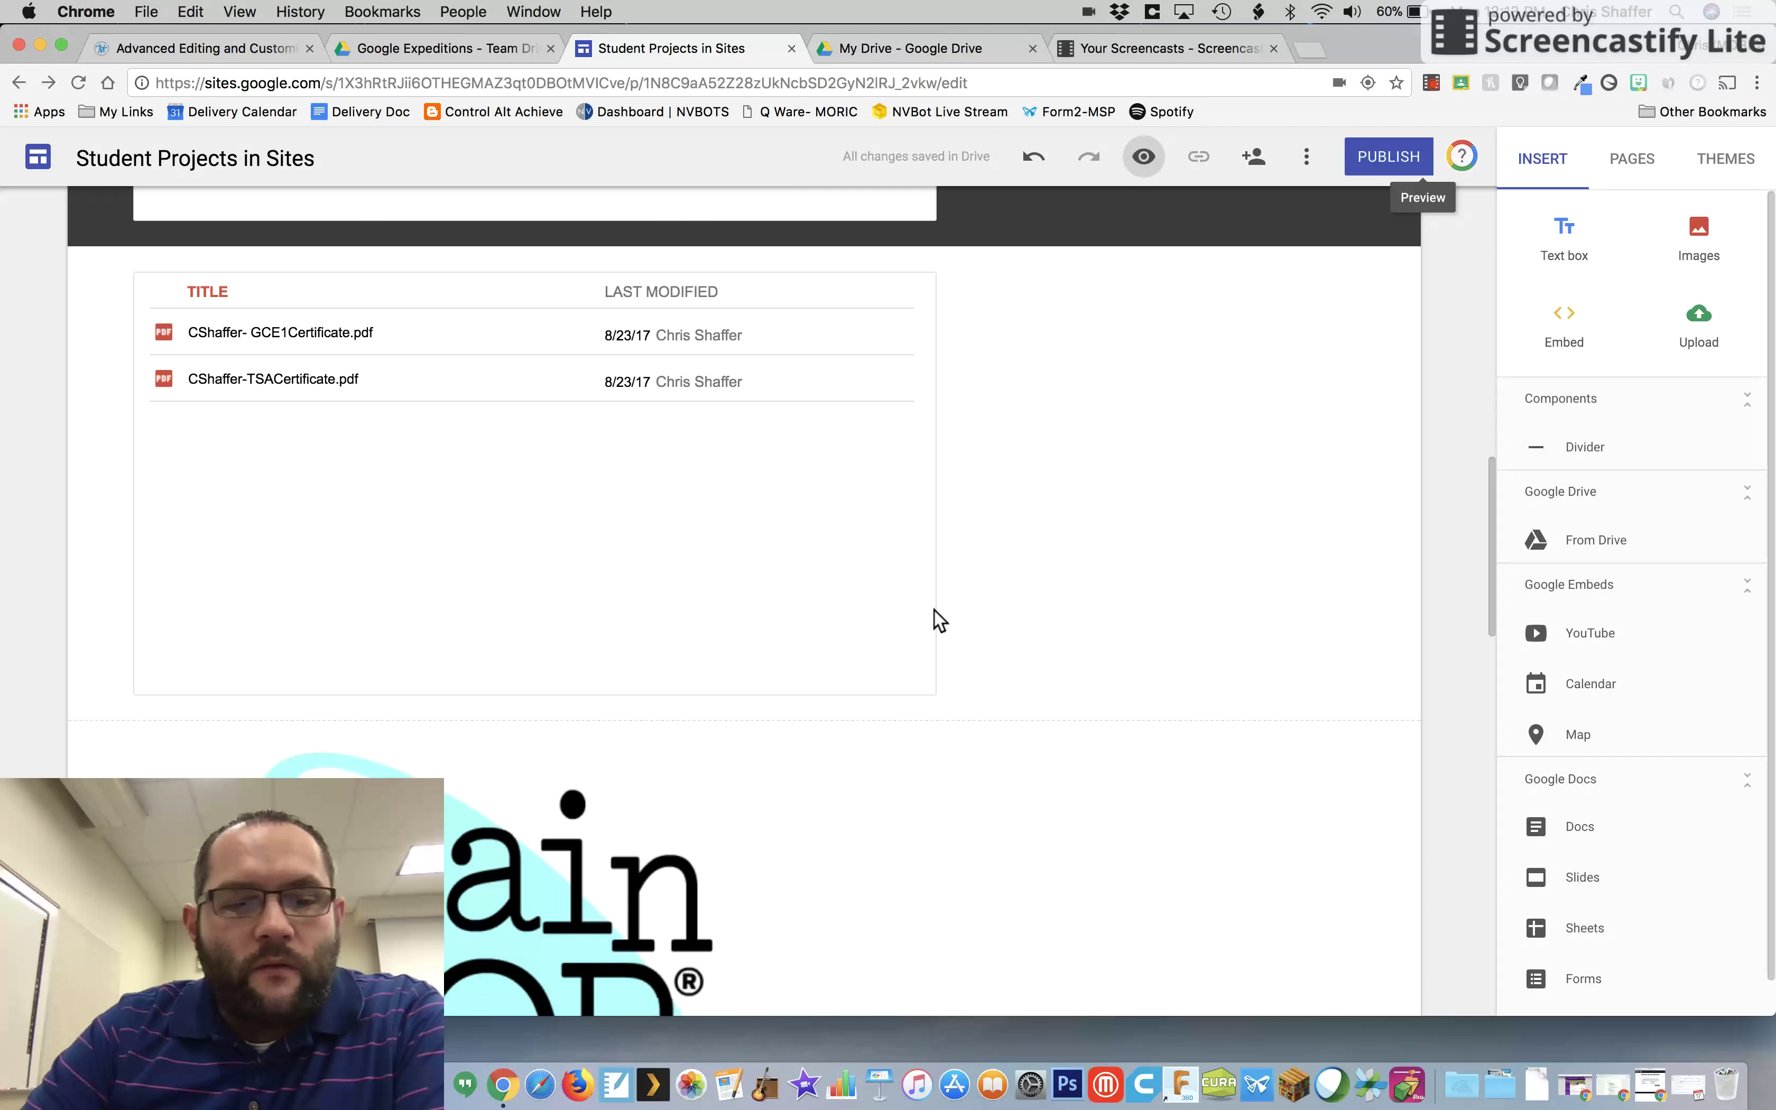
scroll(934, 610, "up", 15)
double_click(999, 705)
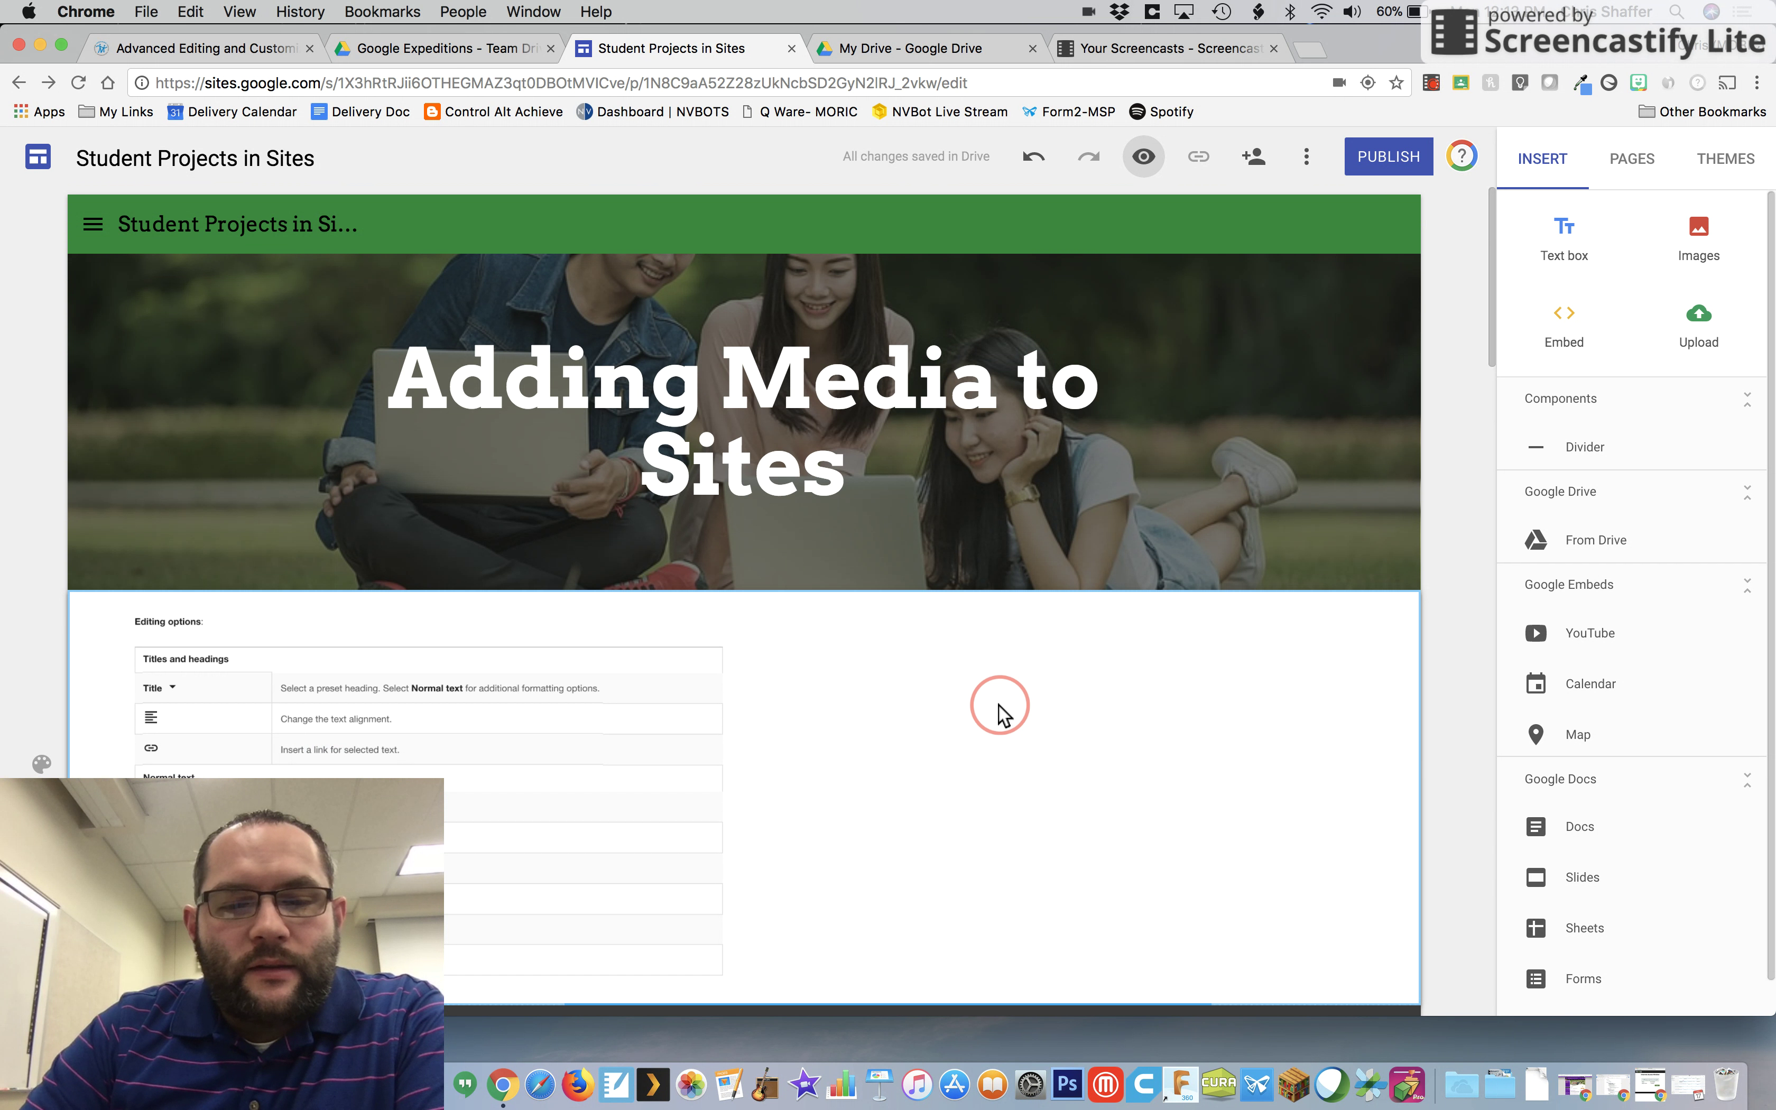
left_click(999, 706)
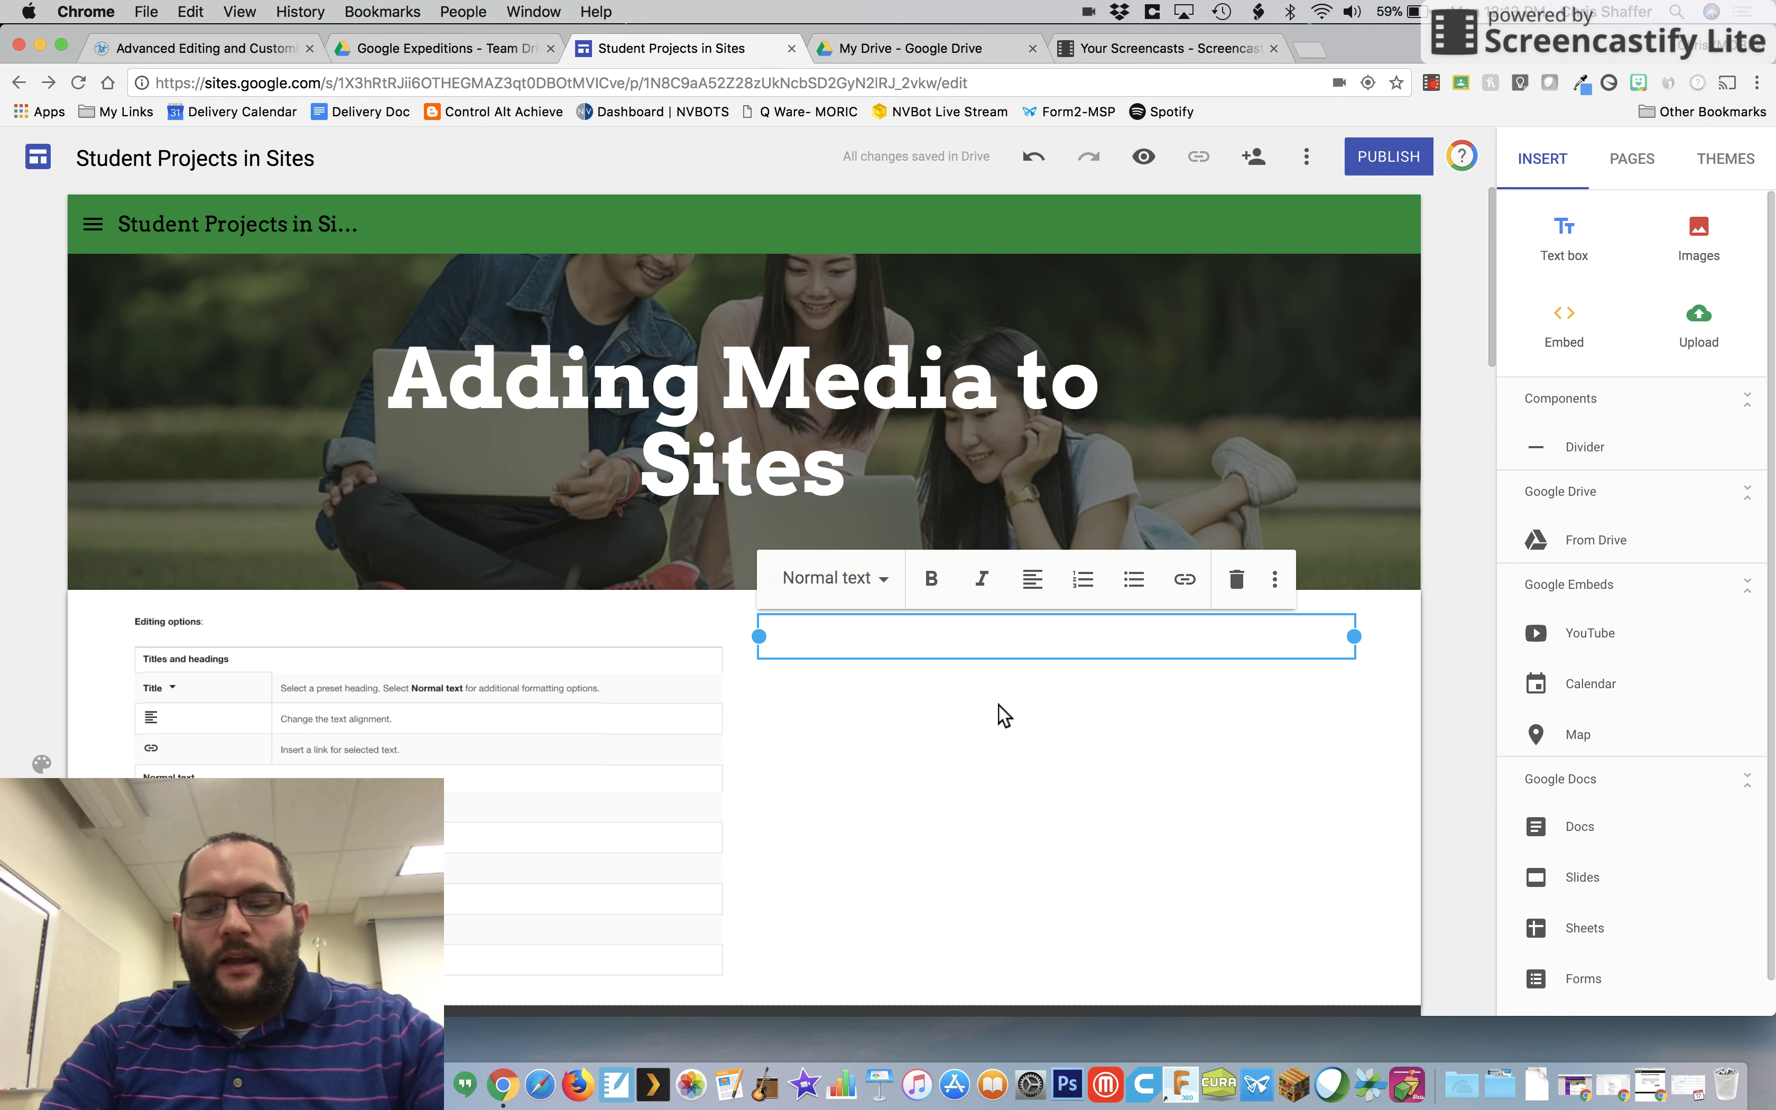
type("This is te")
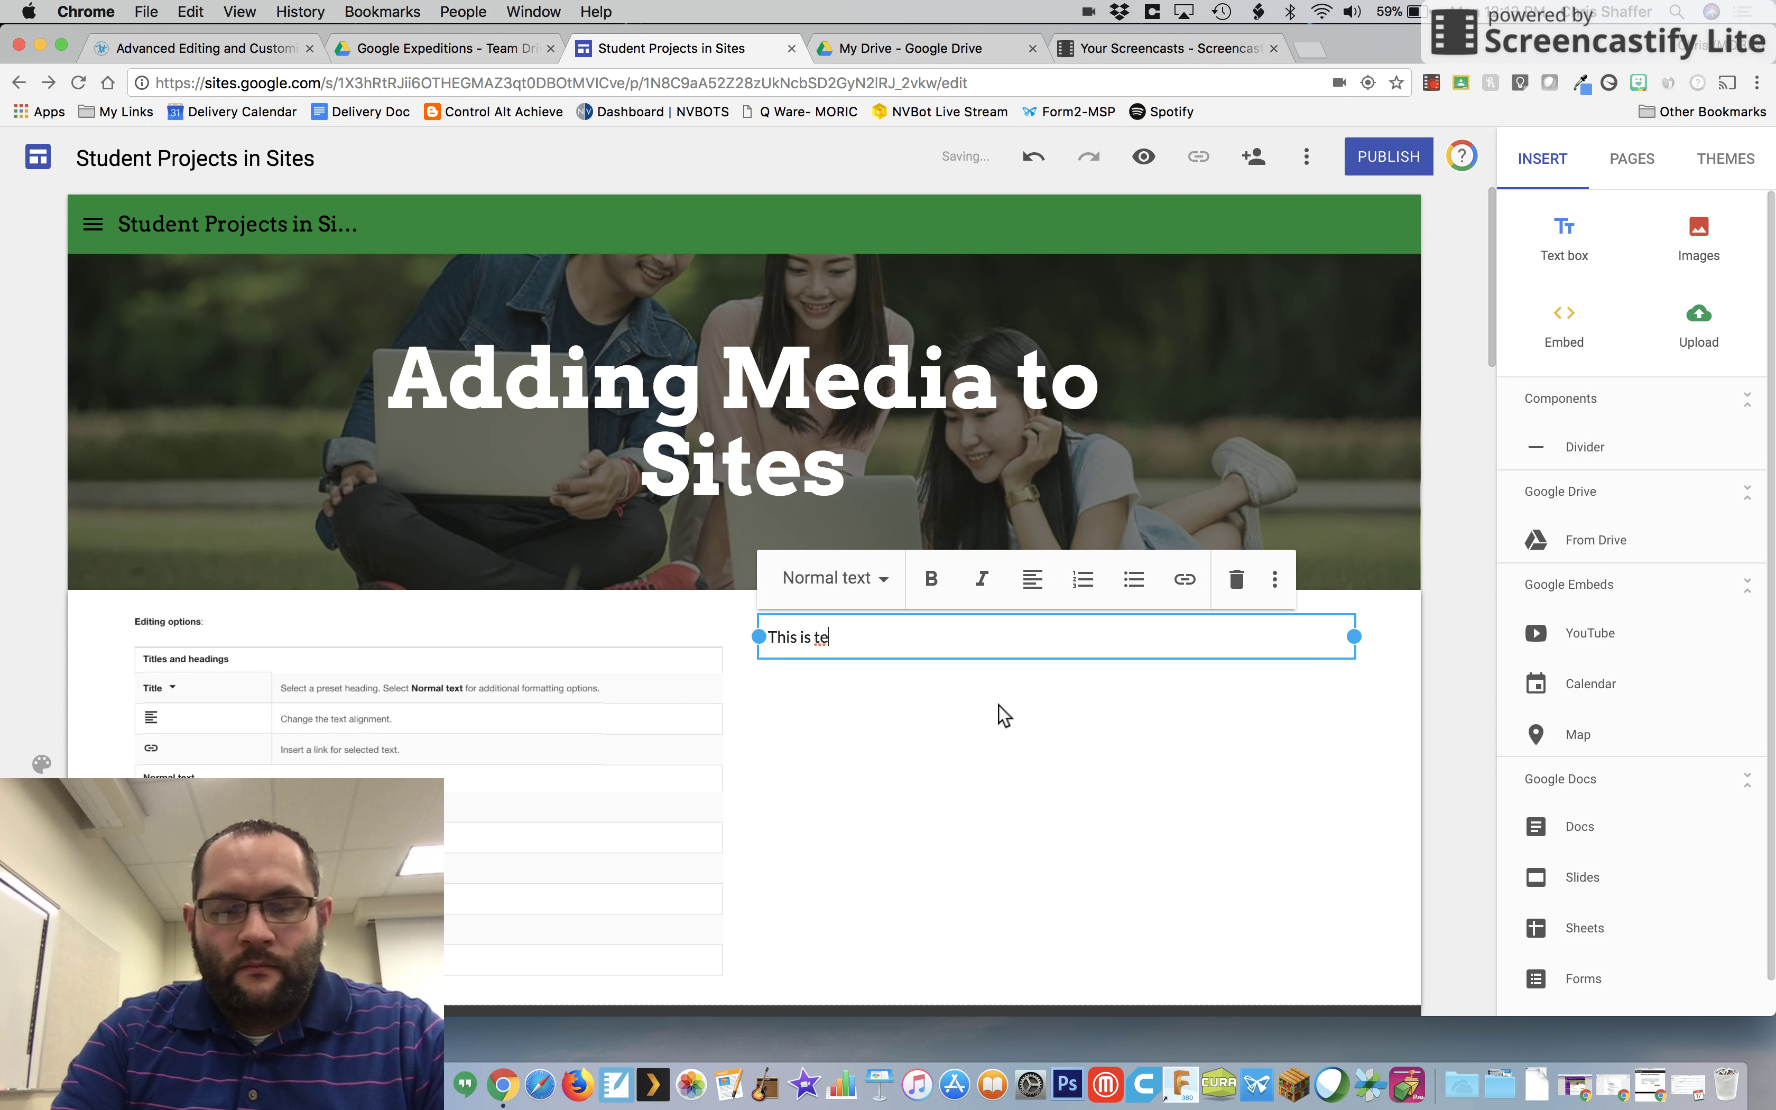
type("xt on the page.")
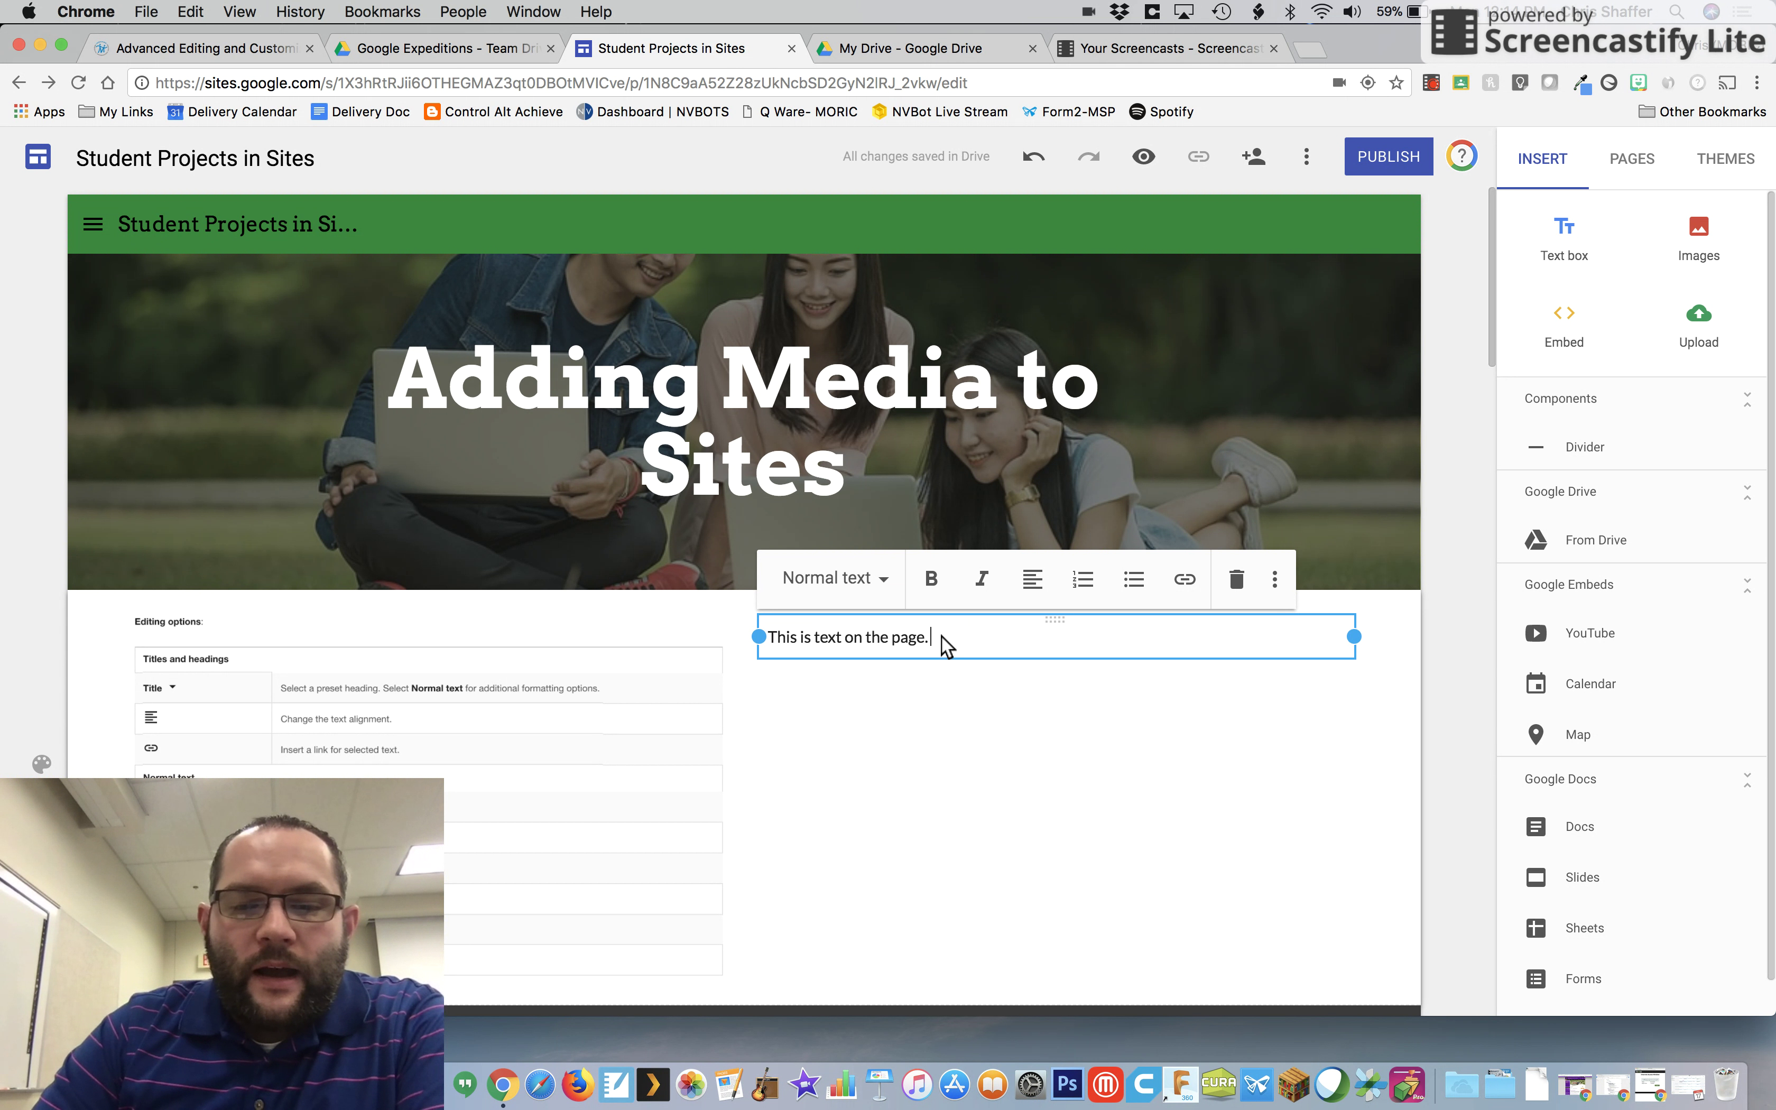
Step: Try bold and italic on the whole new sentence, and remove both styles again
left_click_drag(941, 636, 764, 646)
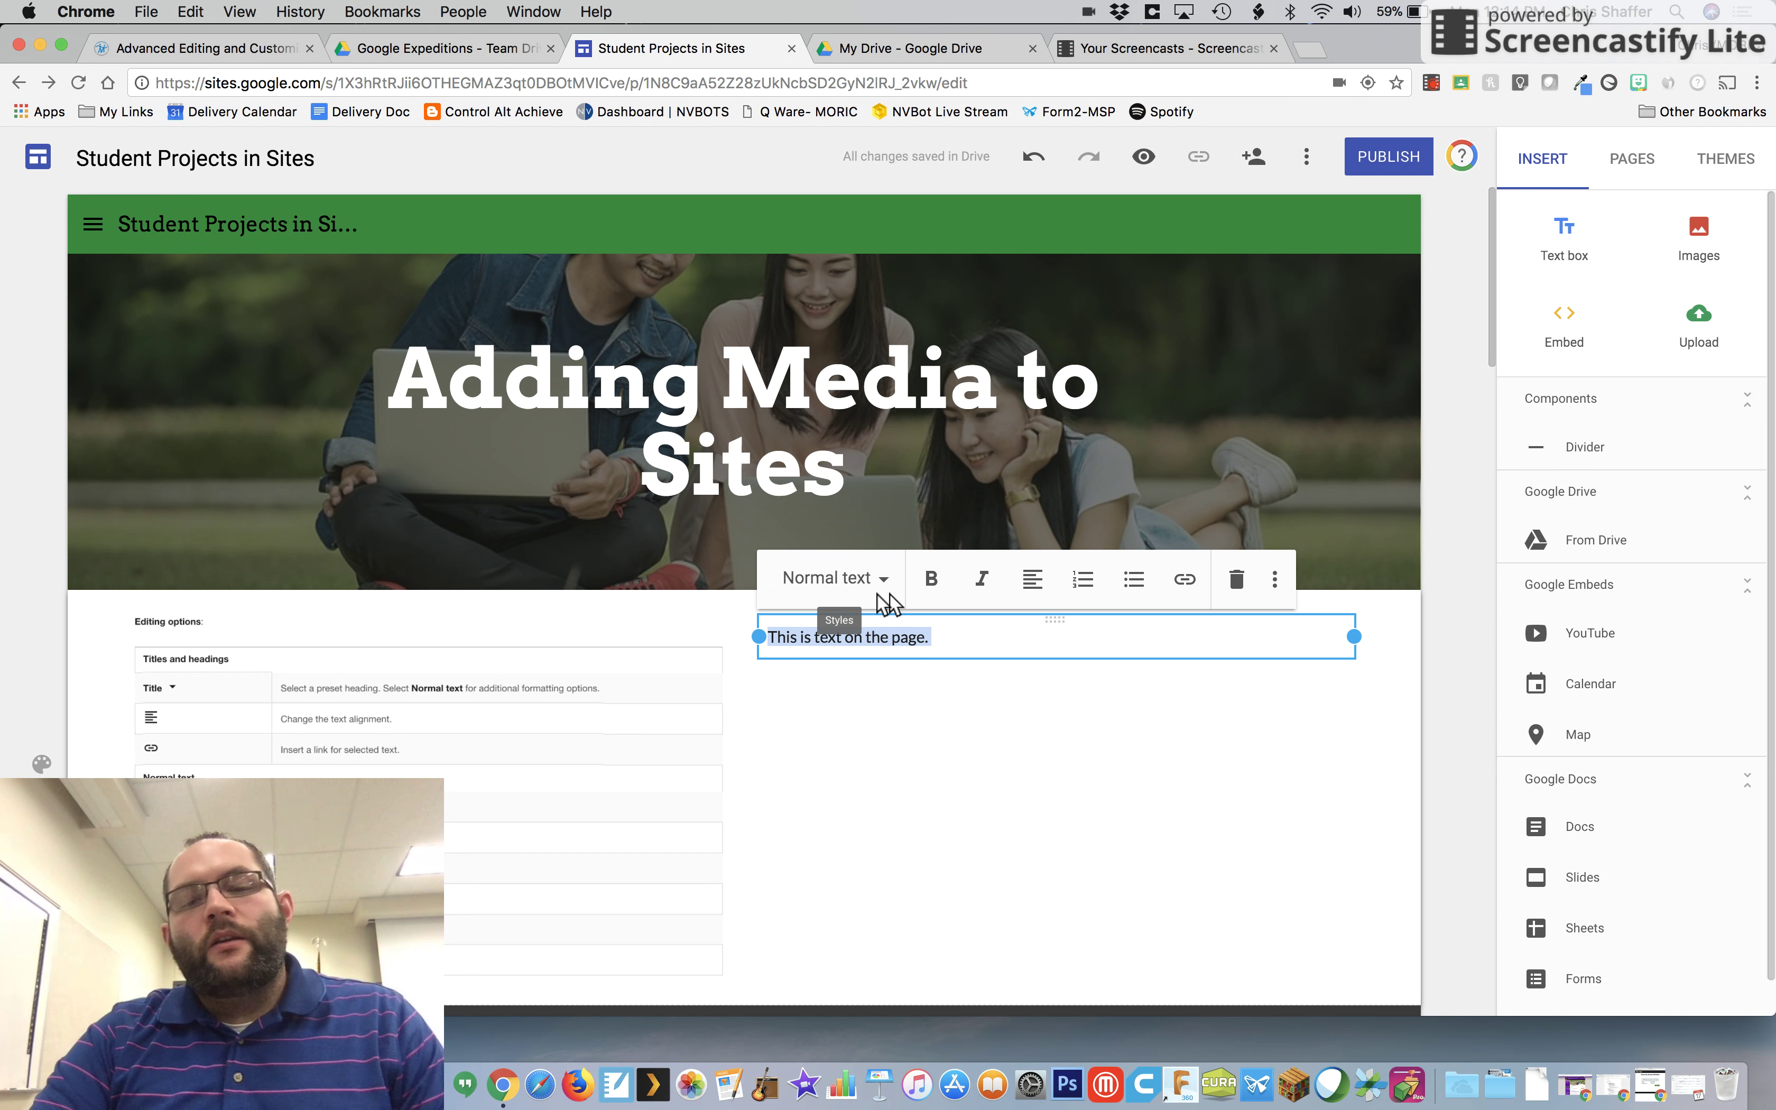
left_click(931, 580)
left_click(983, 583)
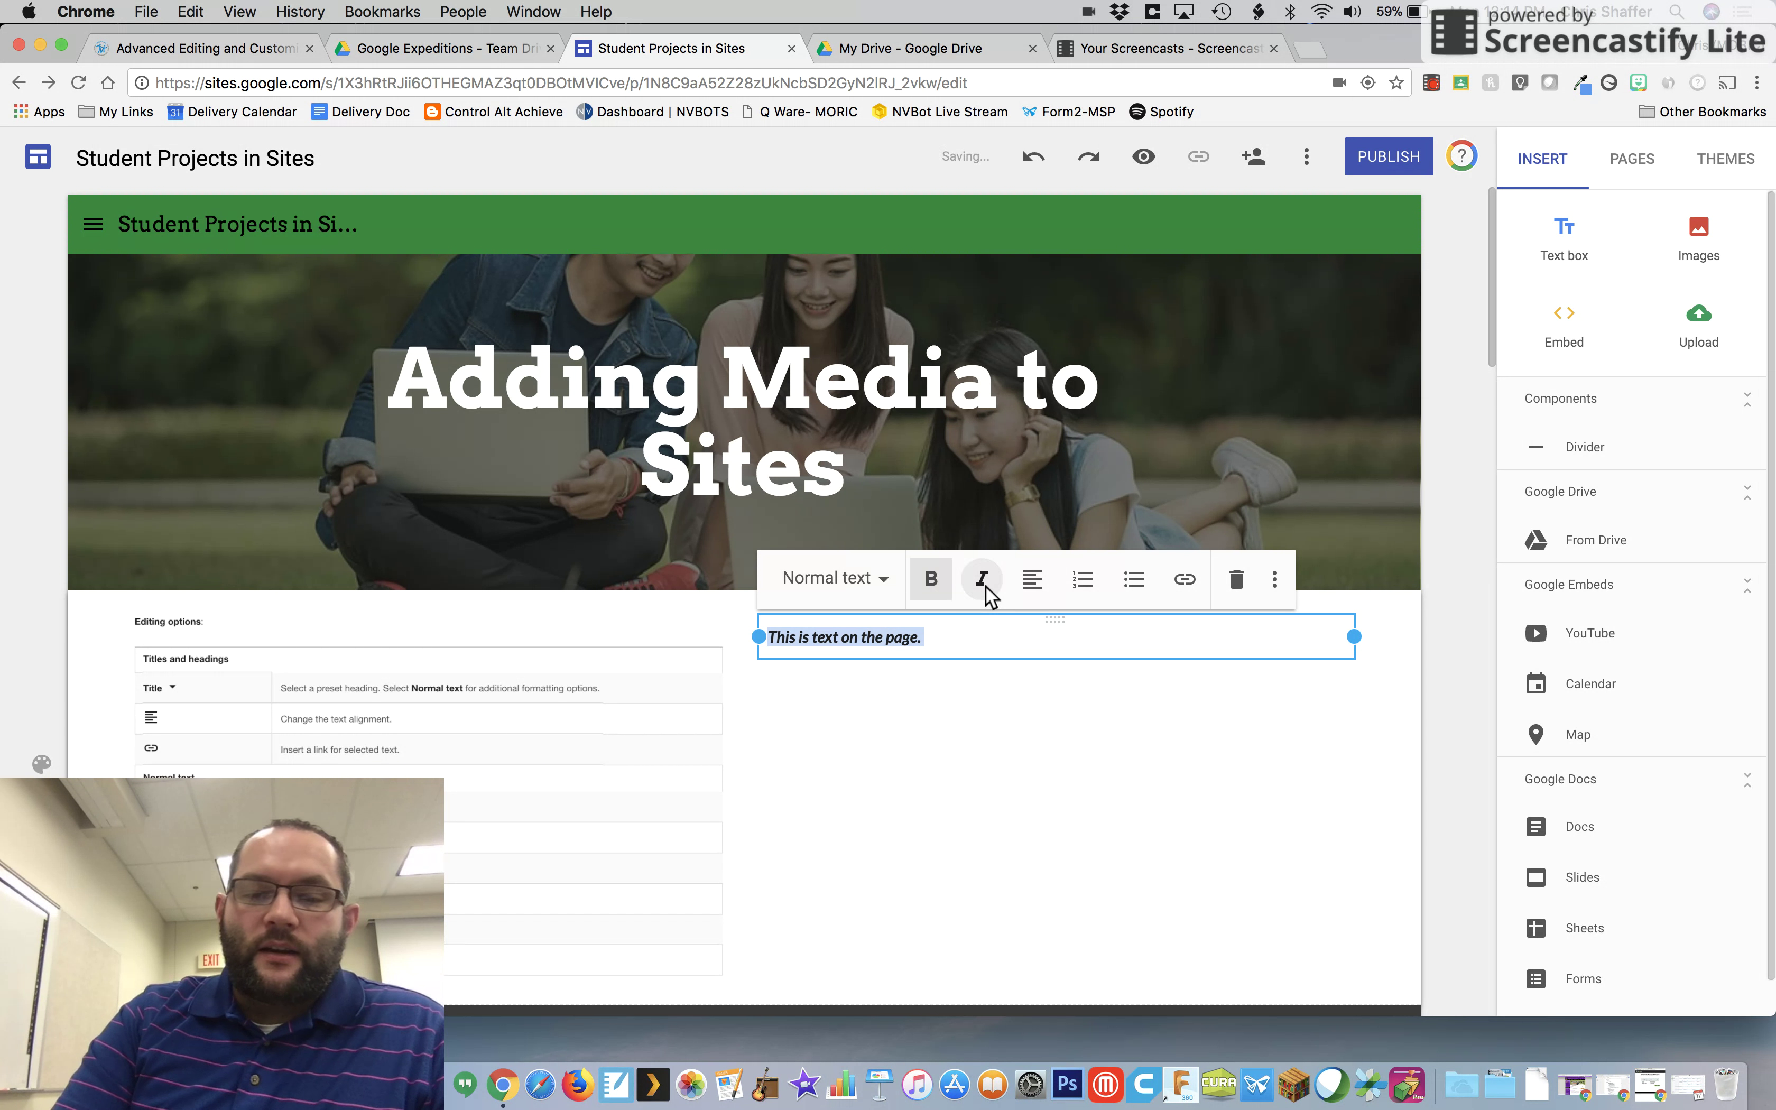
left_click(983, 584)
left_click(933, 578)
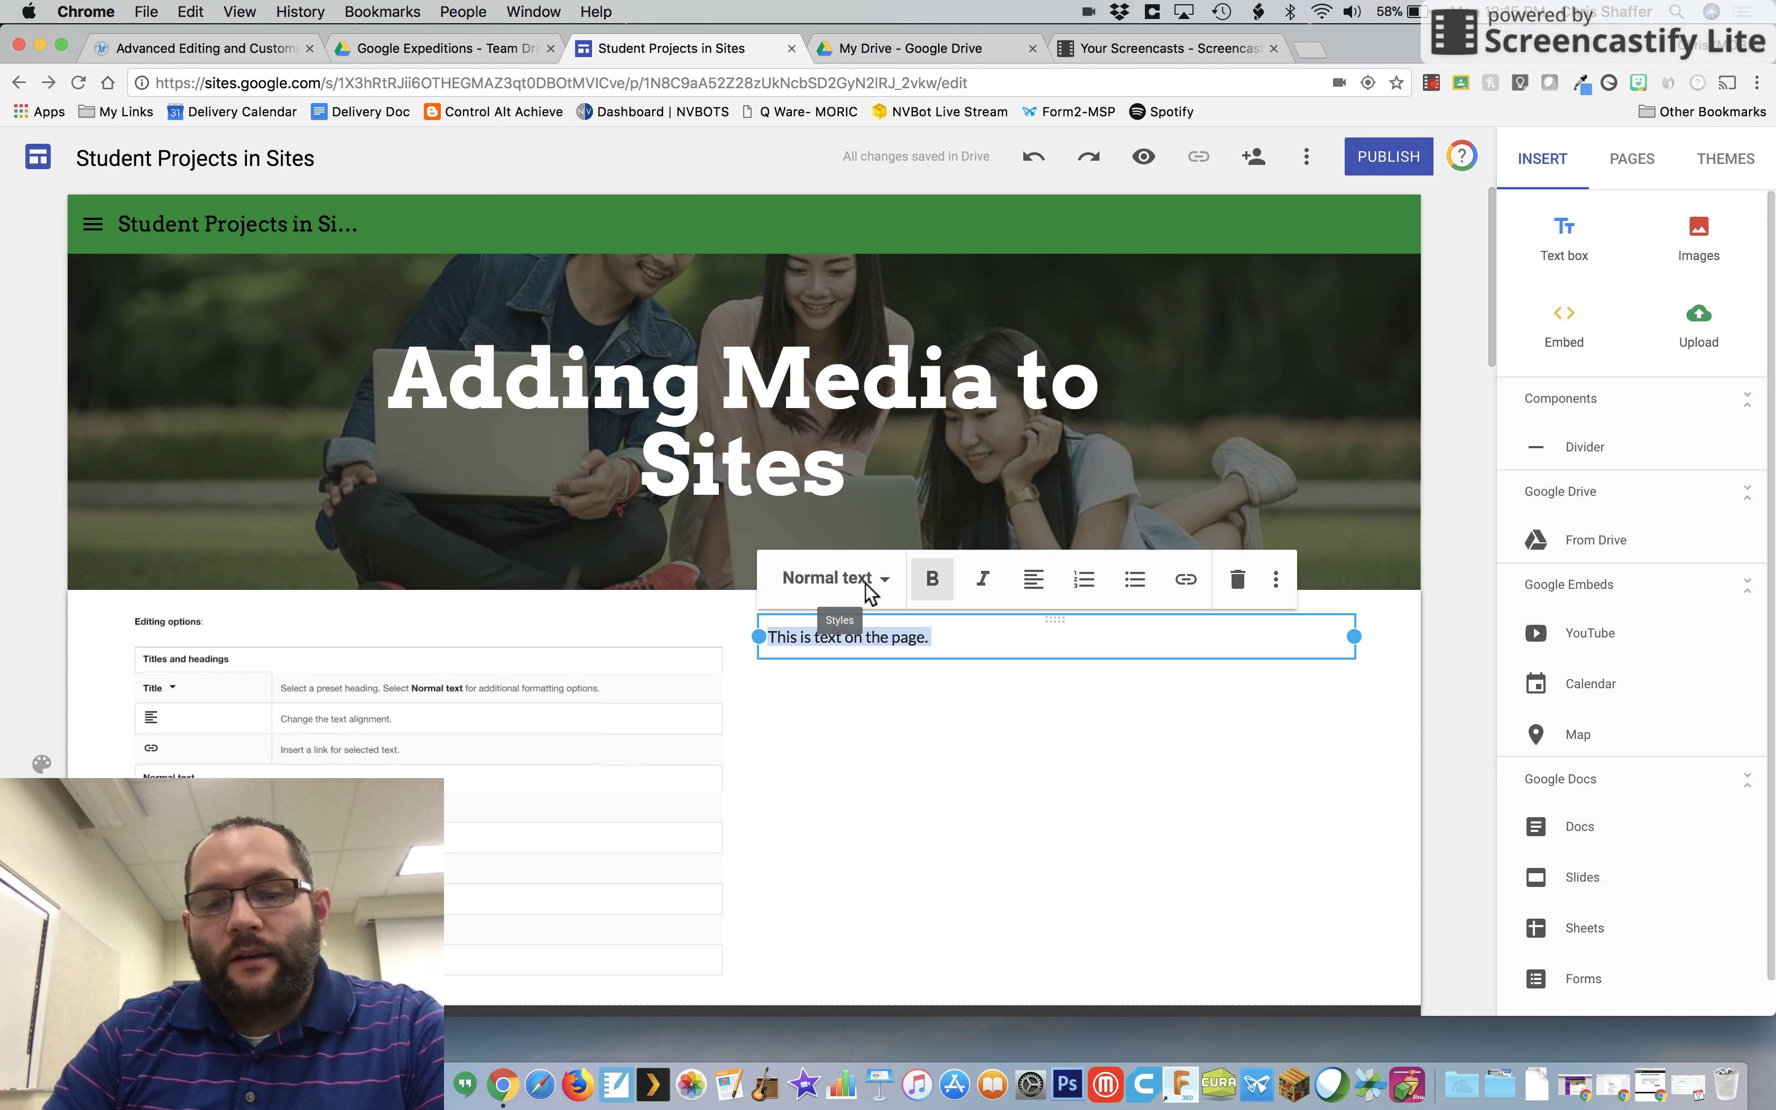
left_click(1209, 763)
Step: Move the text box to the left of the Editing options table, and stack it directly above that table in the right-hand column
scroll(1211, 766, "down", 2)
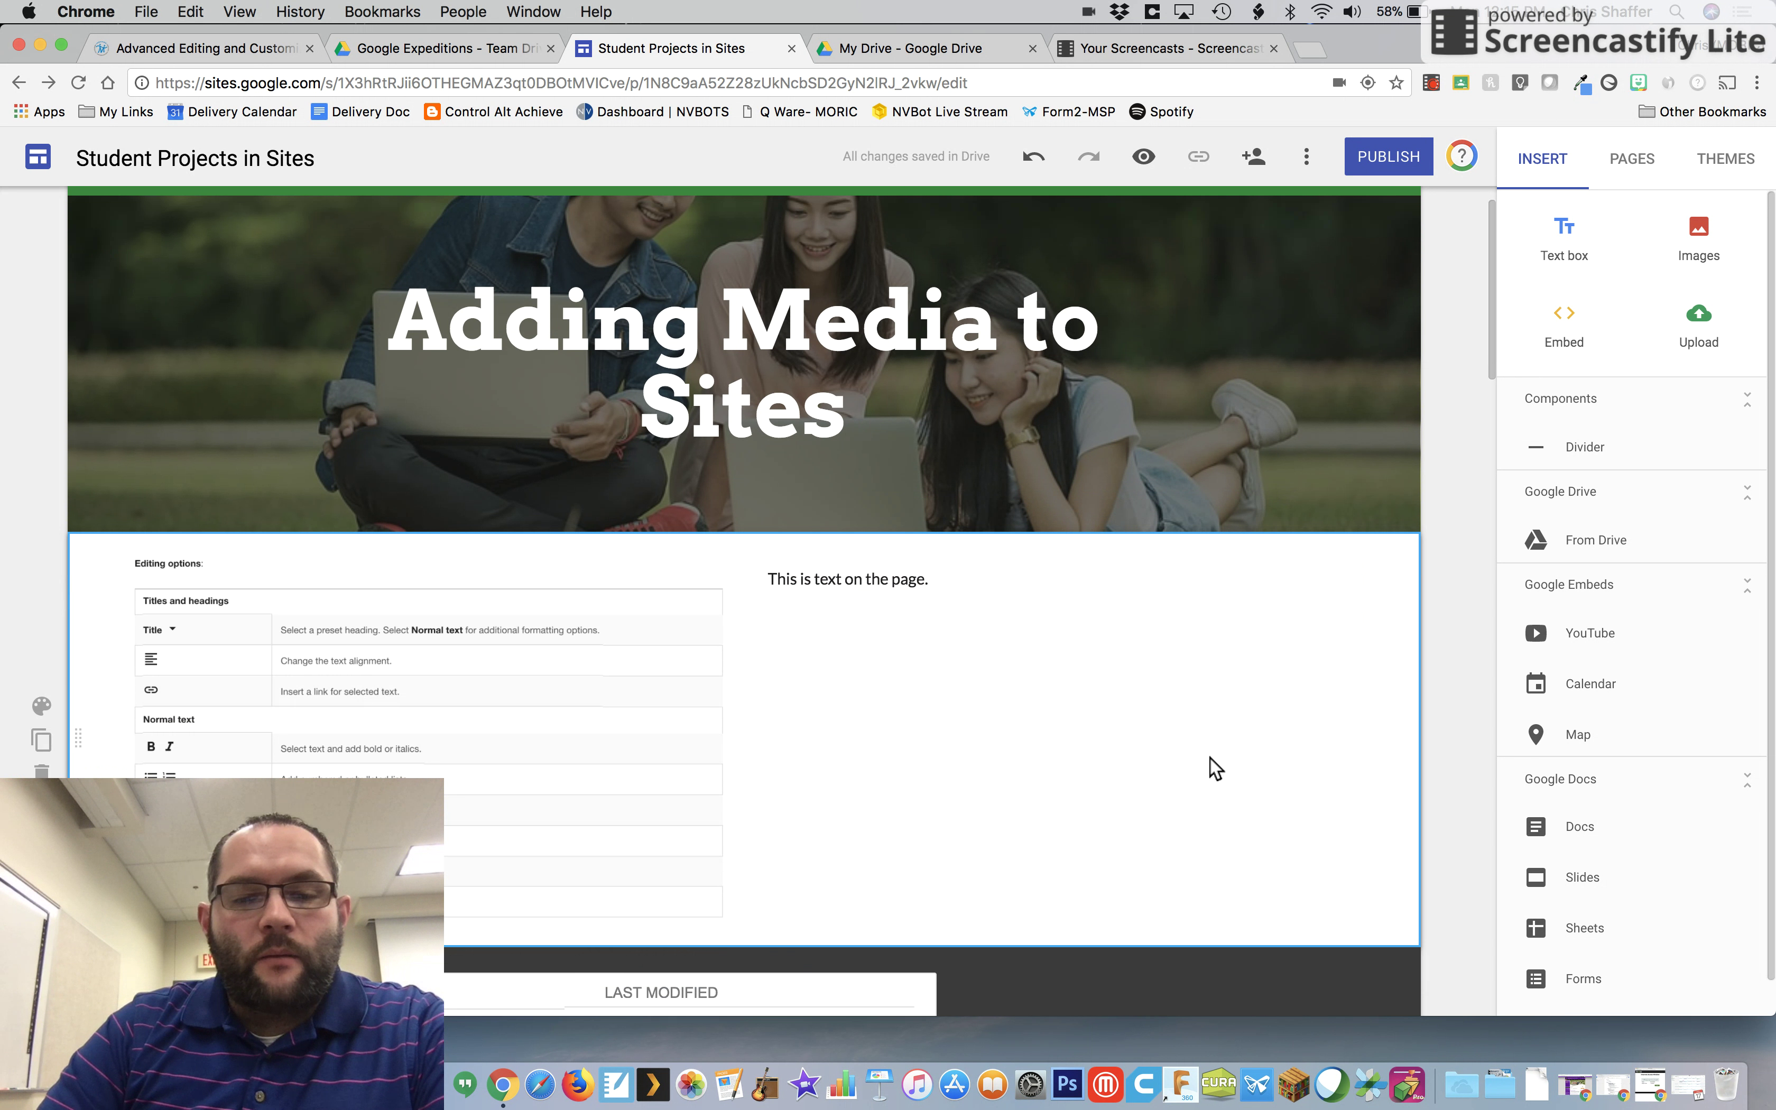
scroll(1215, 767, "down", 2)
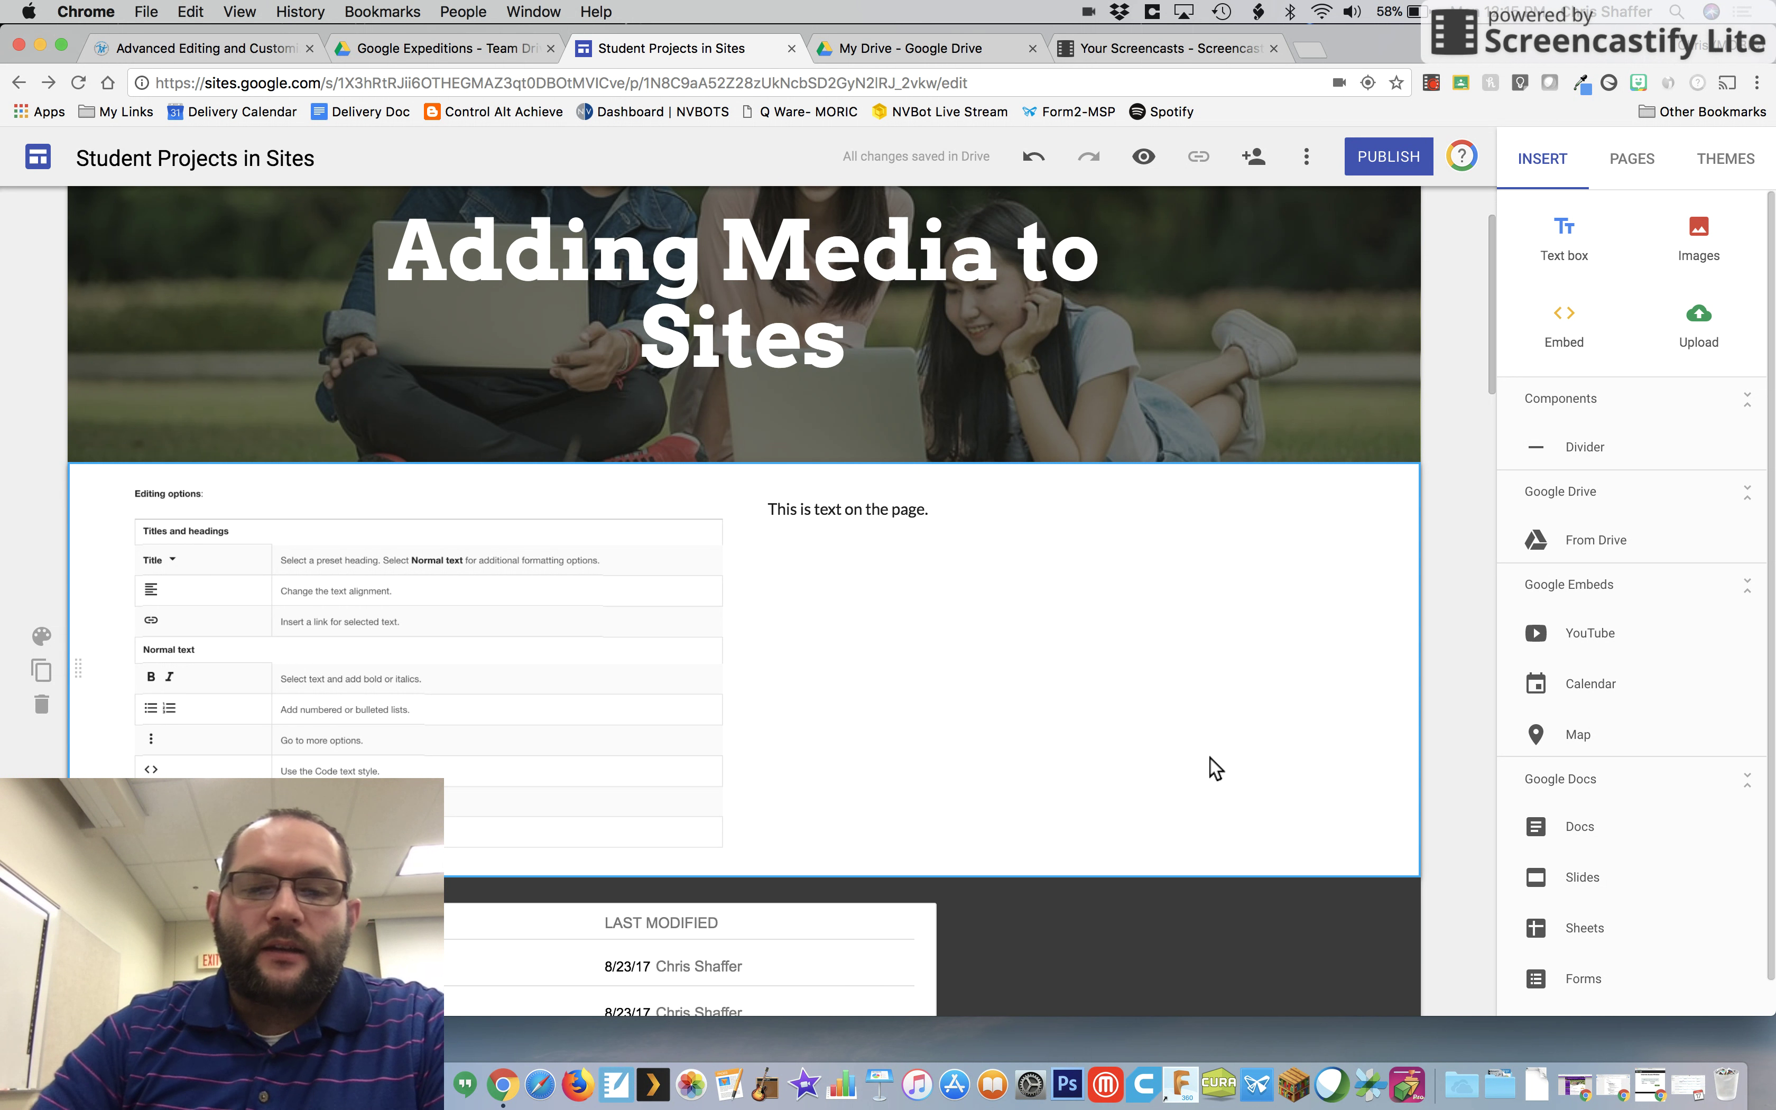
left_click(1038, 506)
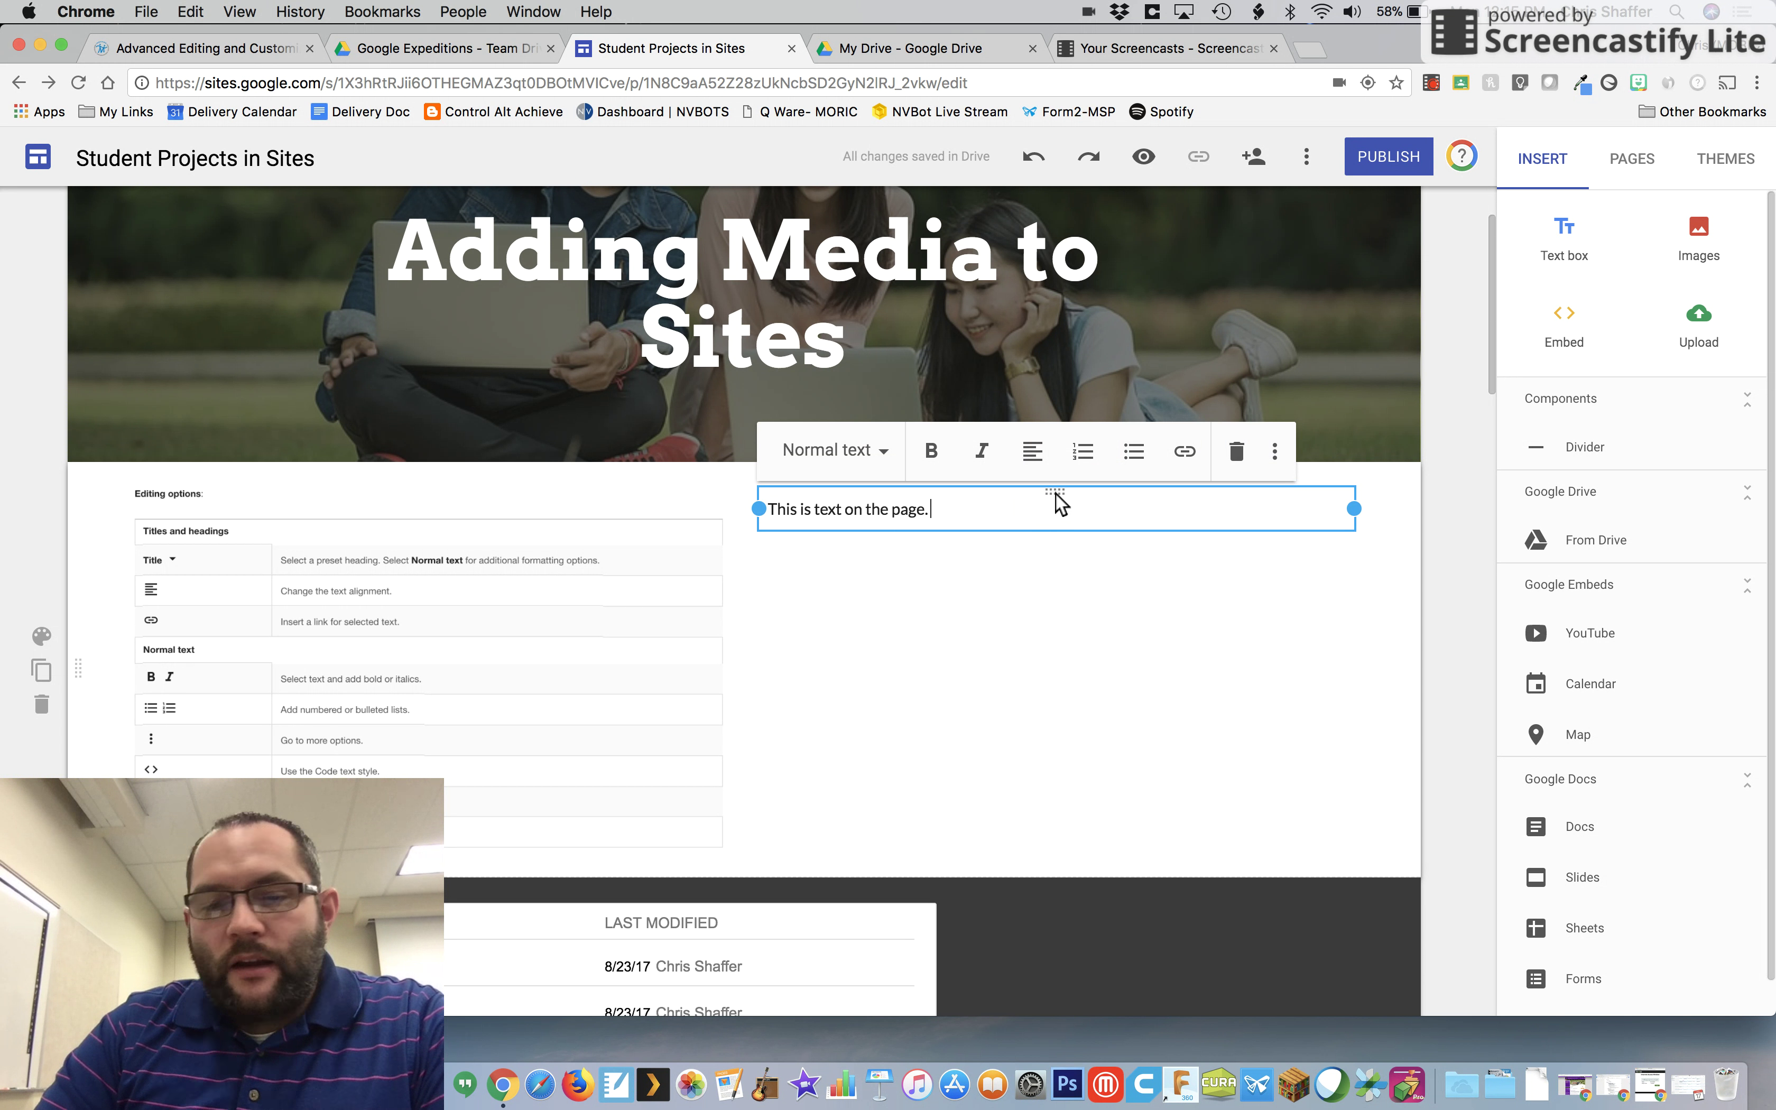
left_click(1056, 494)
left_click_drag(1056, 494, 187, 665)
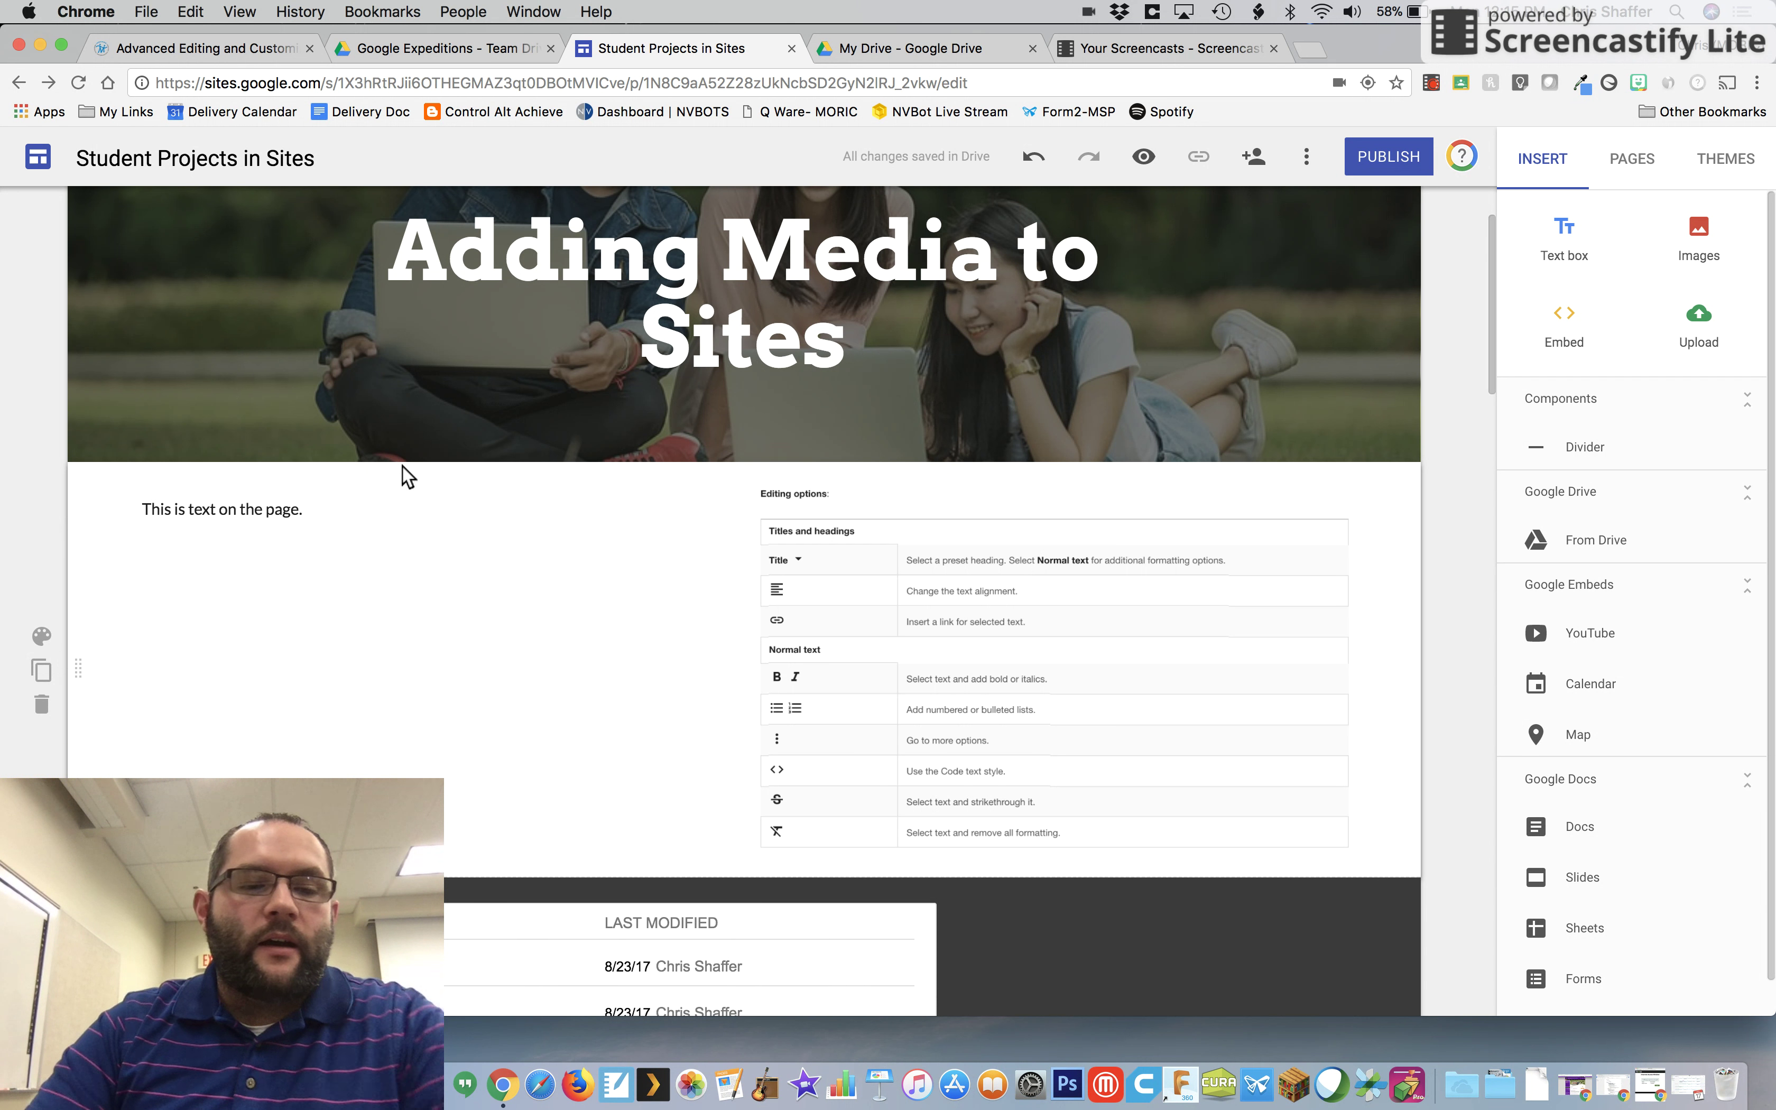
left_click(363, 507)
left_click_drag(428, 493, 884, 506)
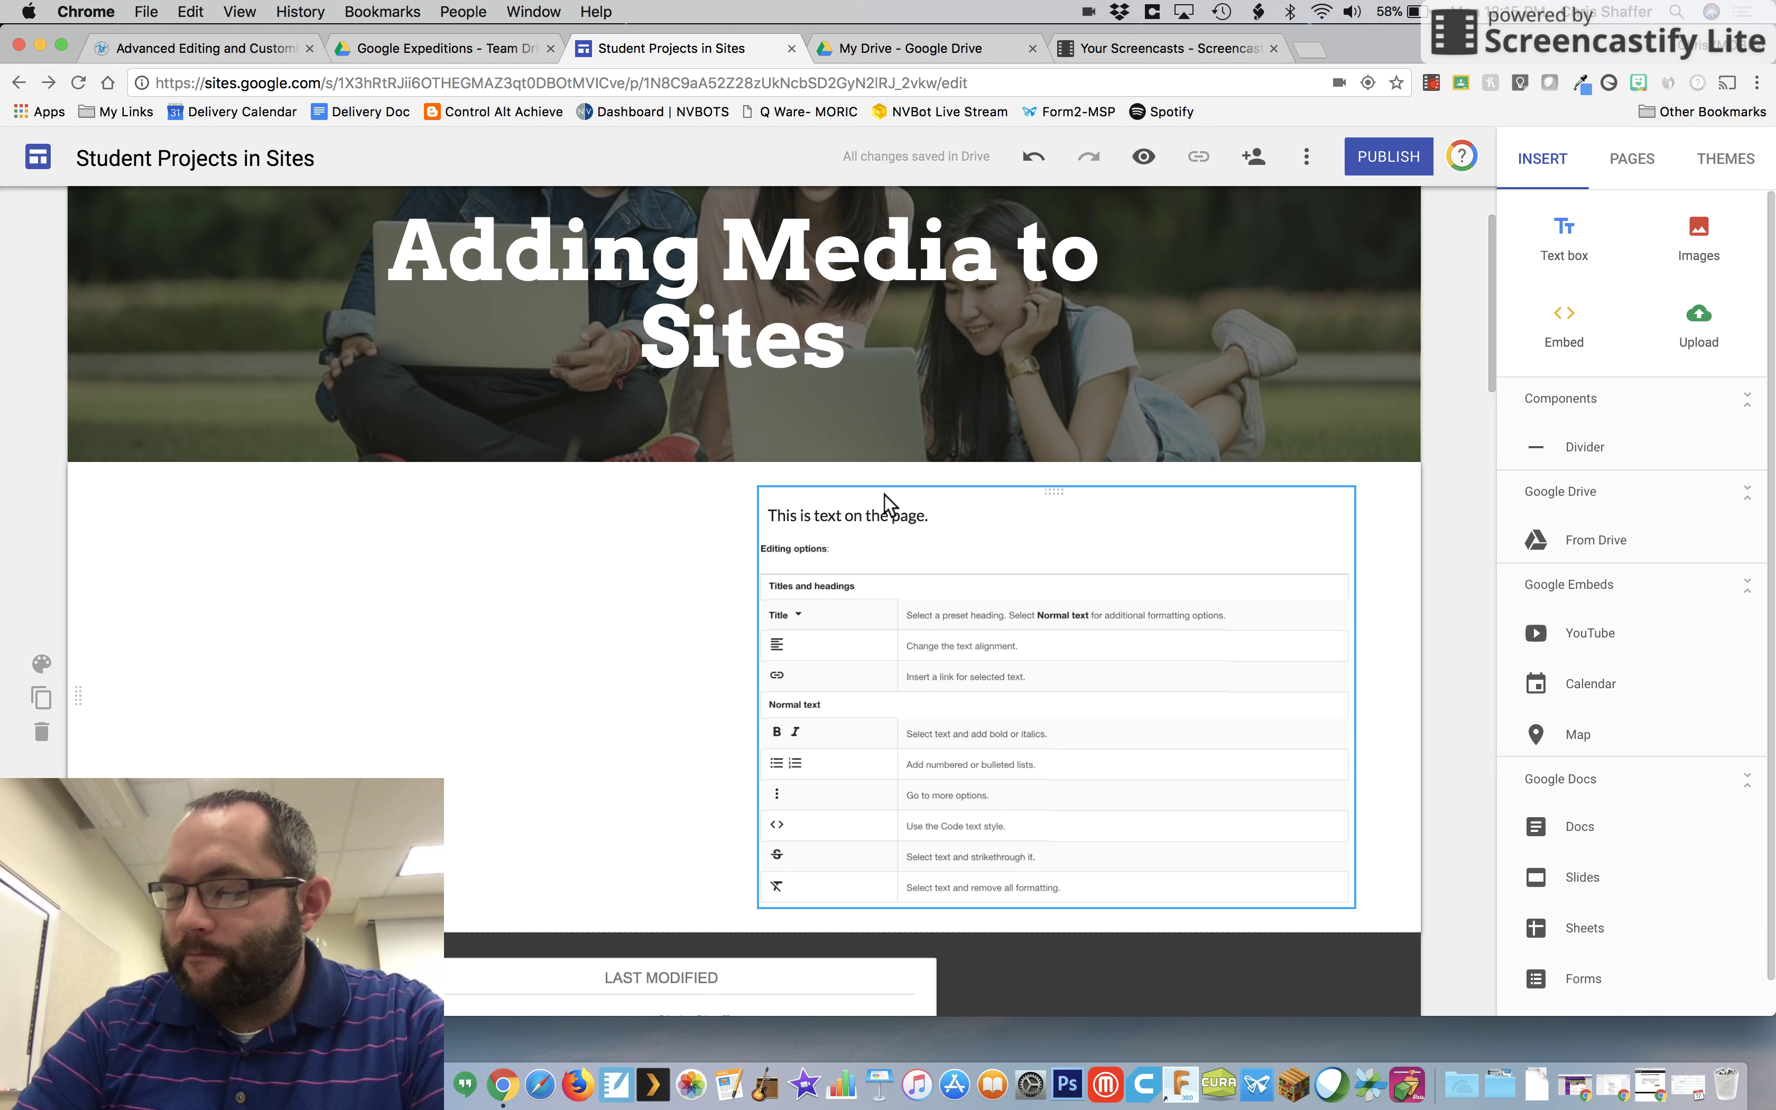
left_click(1431, 85)
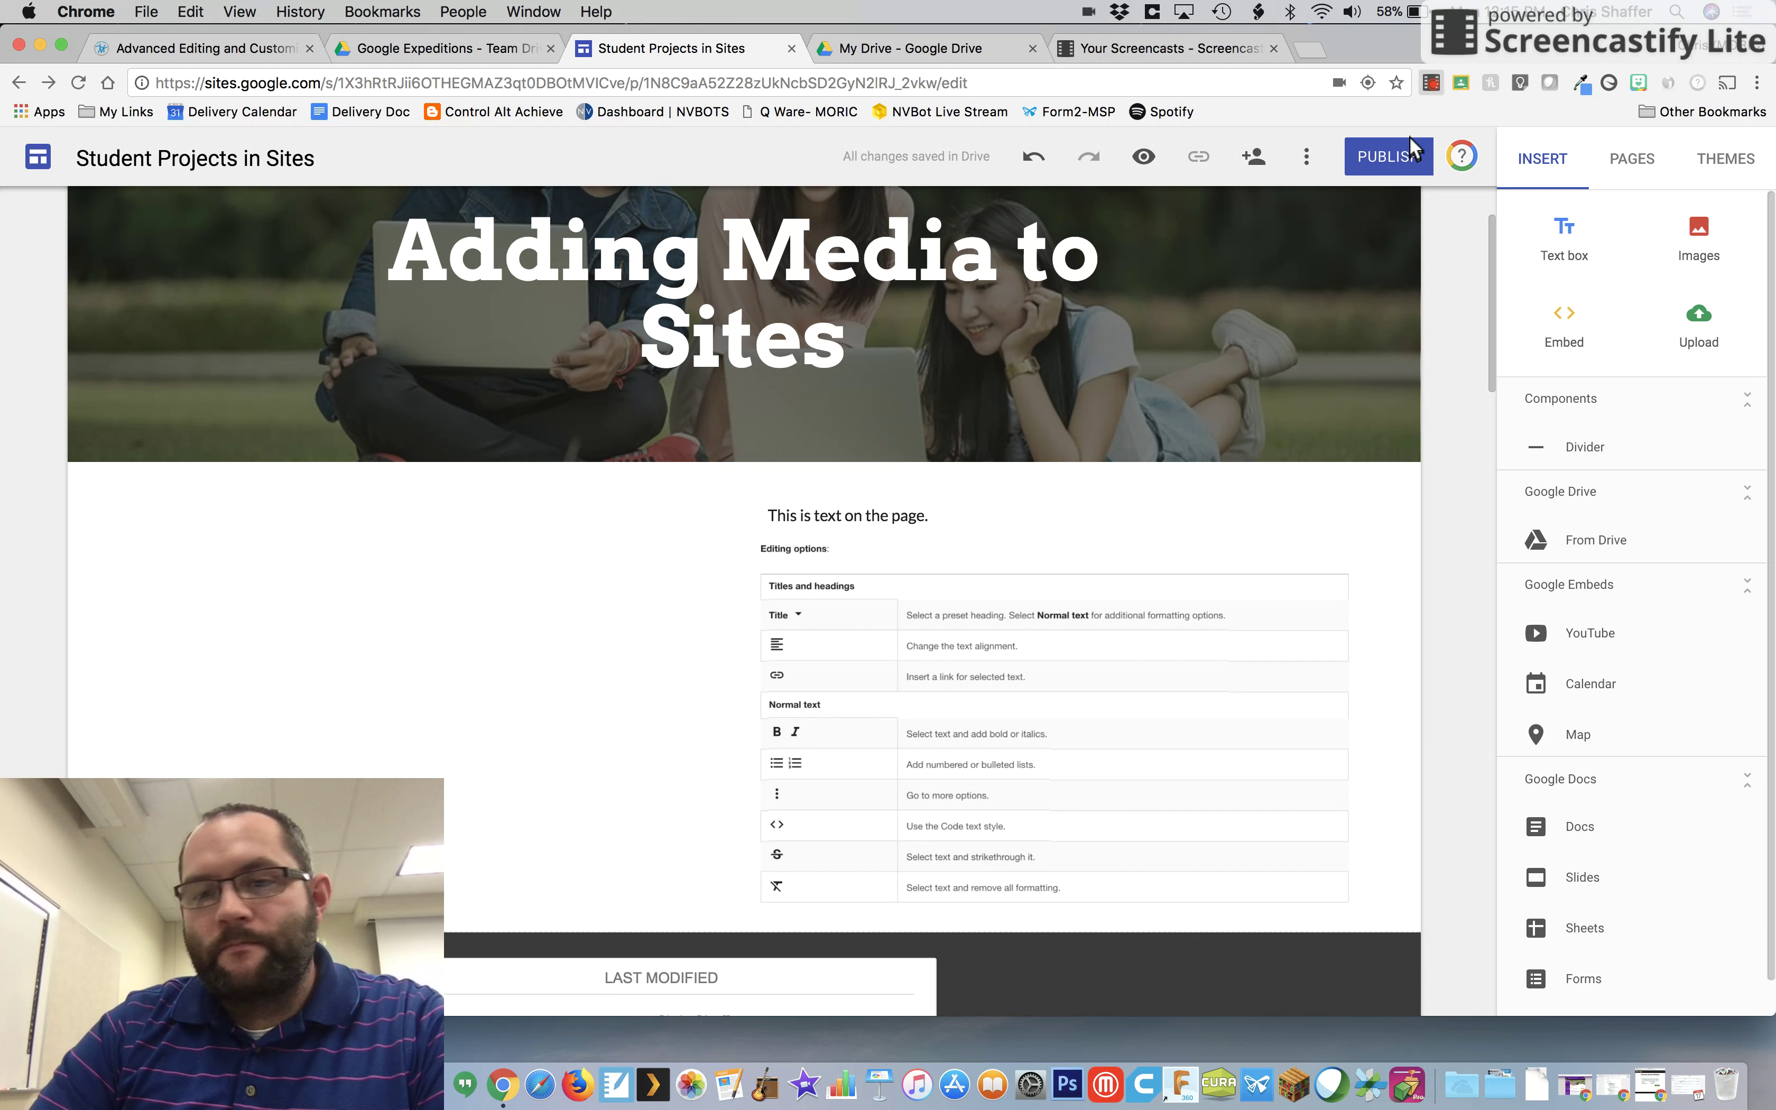